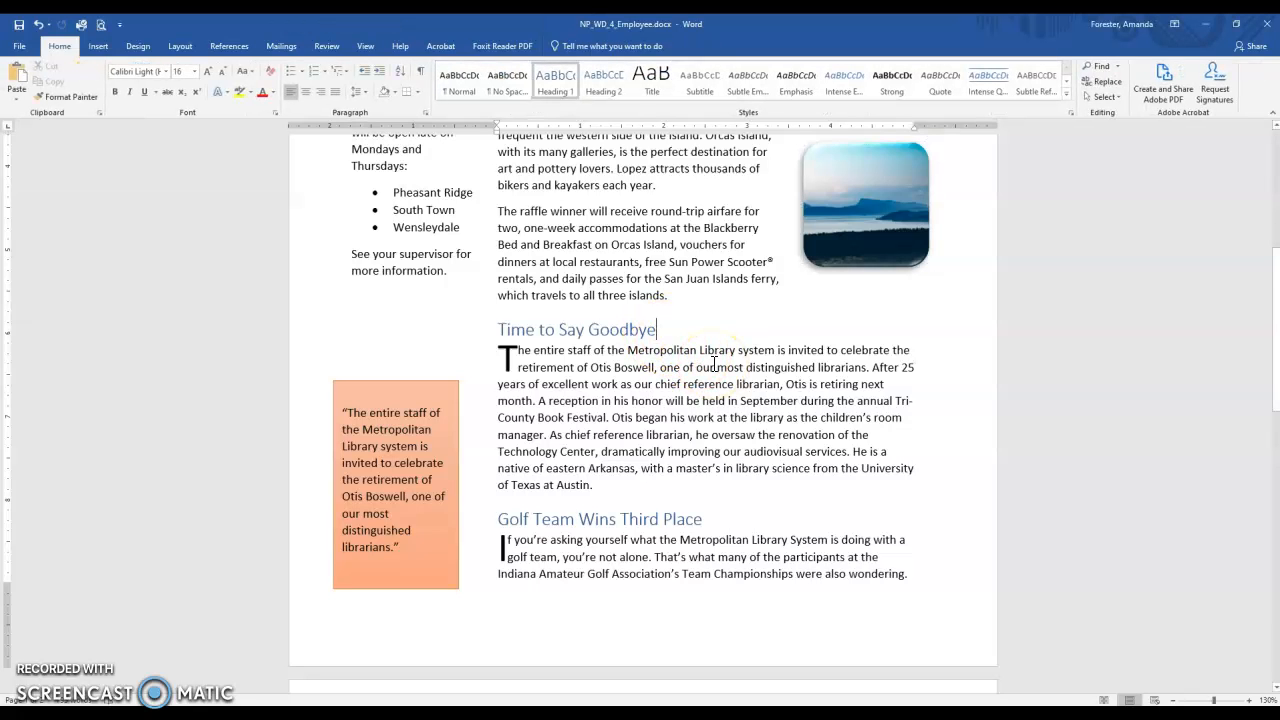
# Insert the Happy Retirement picture at the end of the "Time to Say Goodbye" heading.
pyautogui.click(99, 49)
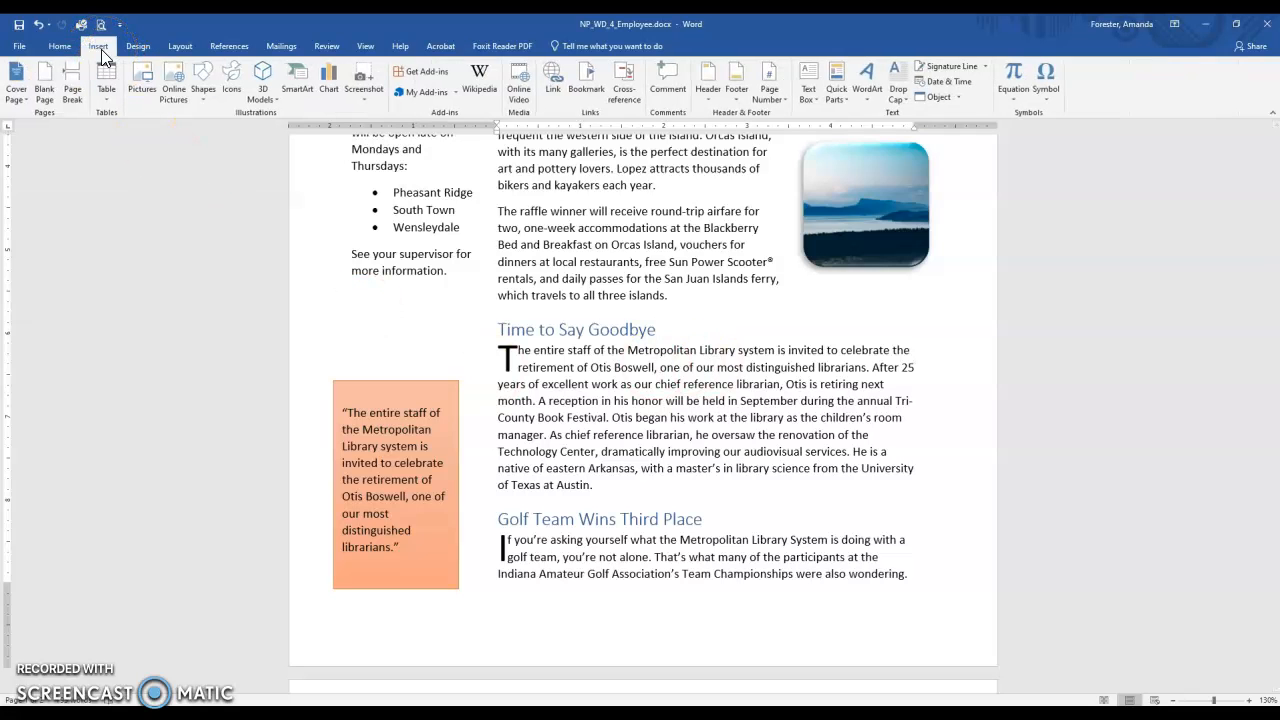
pyautogui.click(139, 82)
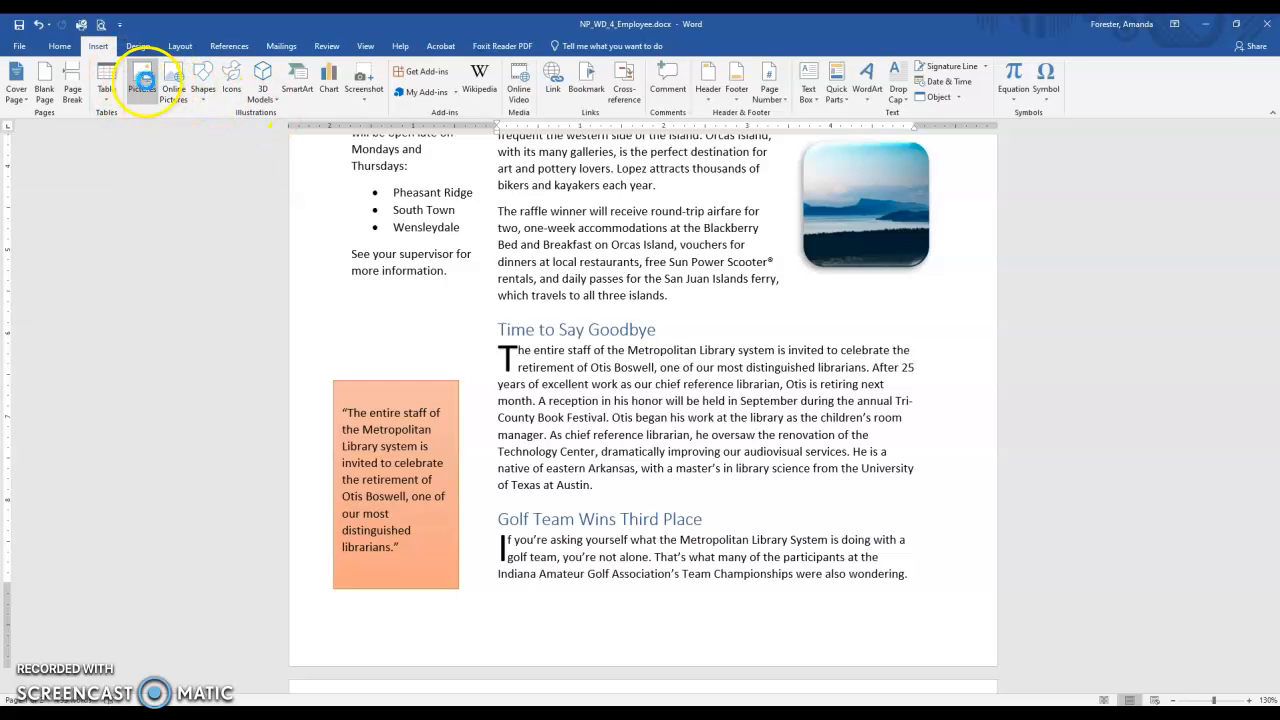
pyautogui.doubleClick(338, 137)
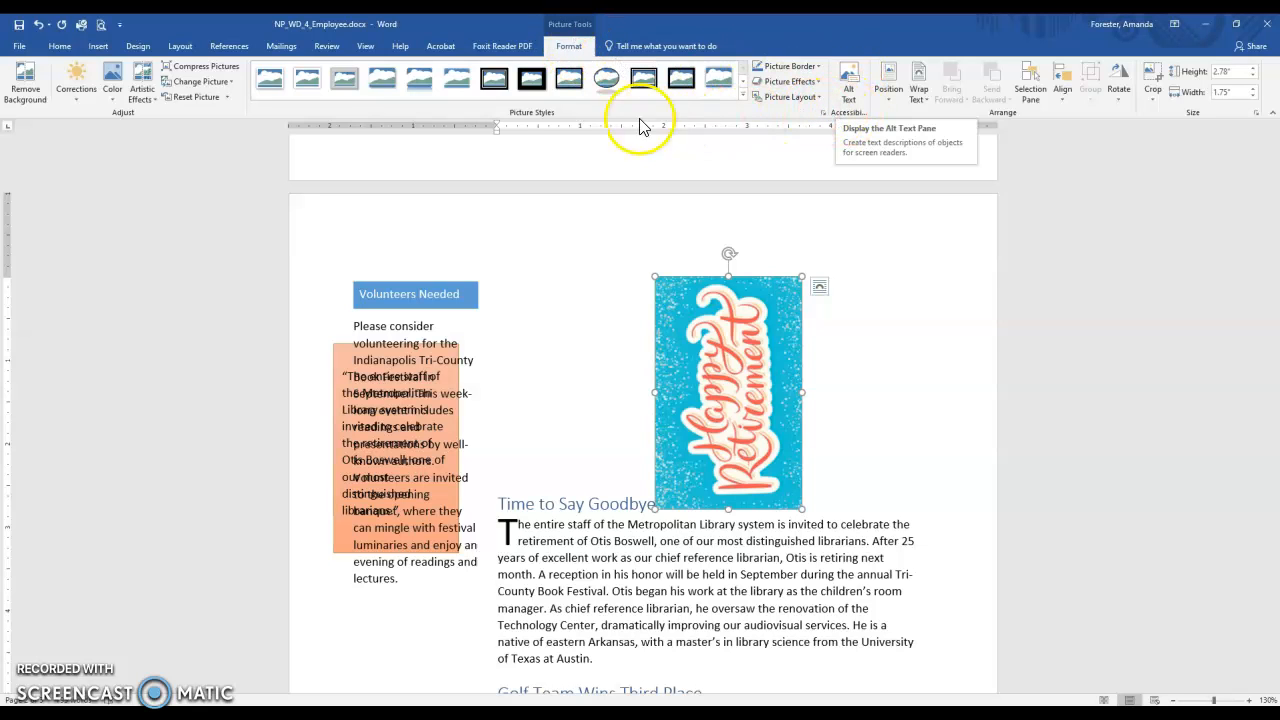
# Add the alt text "Happy Retirement" to the inserted picture.
pyautogui.click(848, 88)
pyautogui.click(1209, 238)
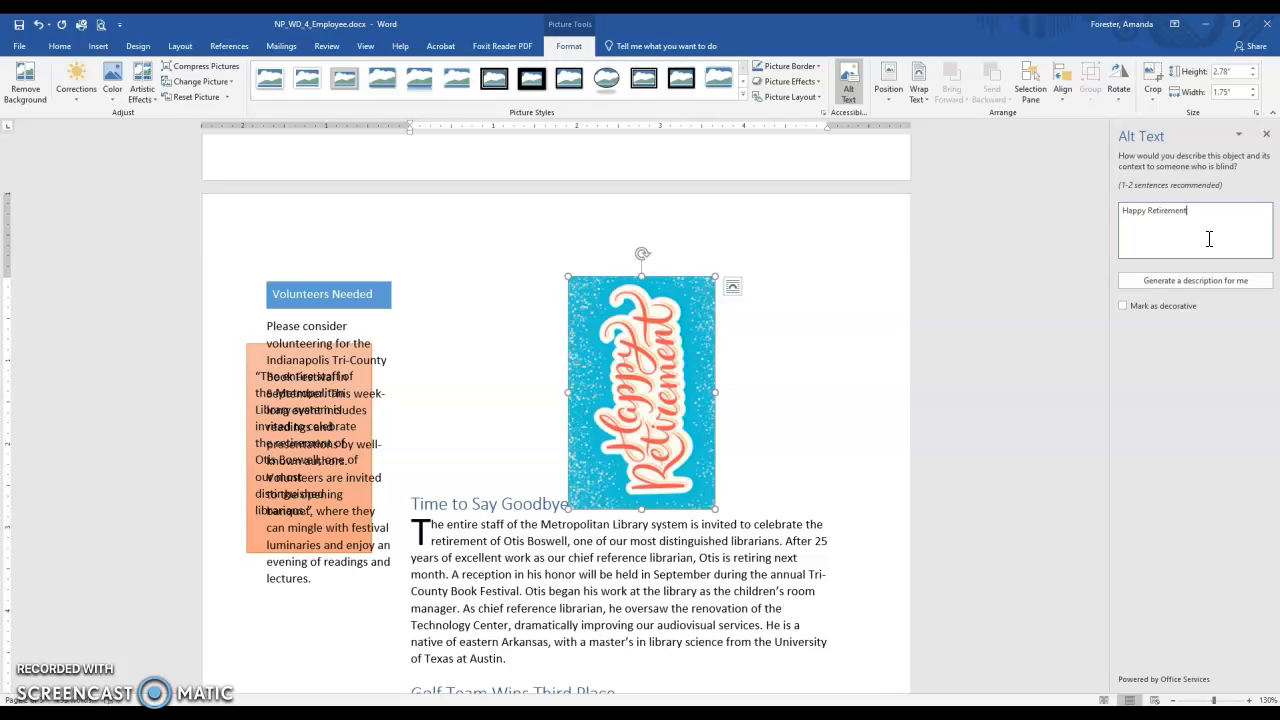
pyautogui.click(1266, 135)
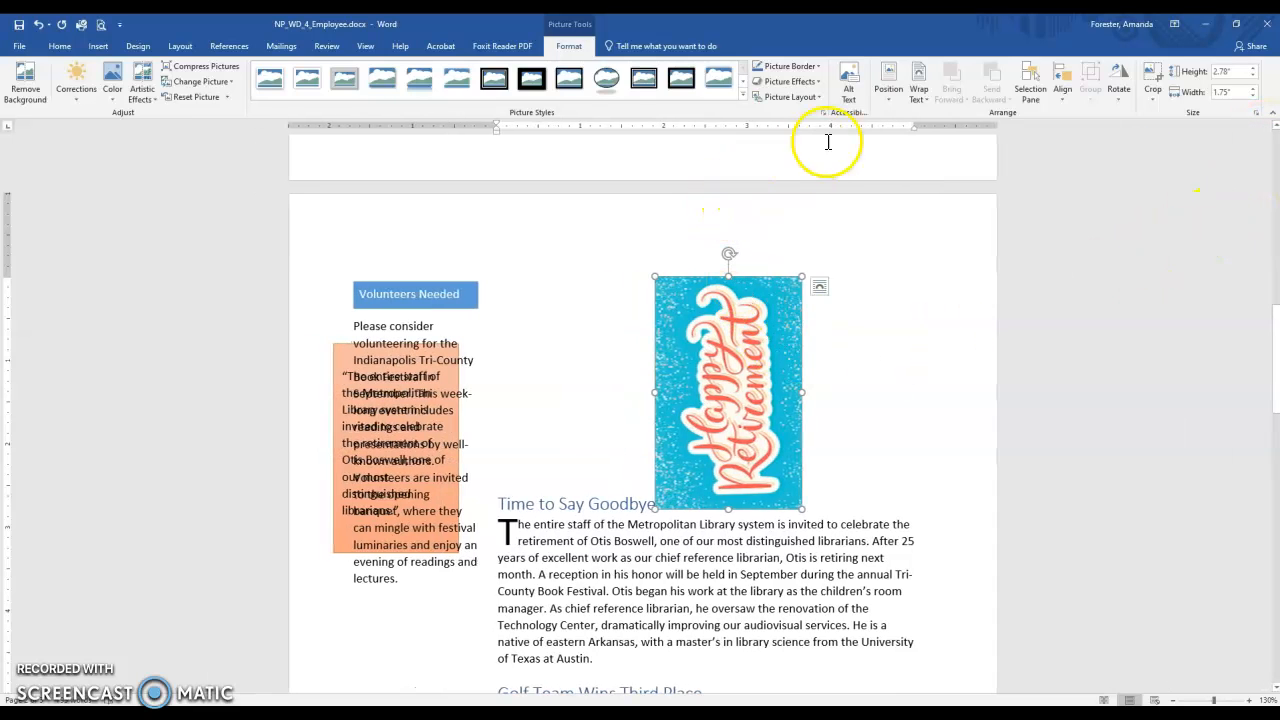
# Rotate the Happy Retirement picture right 90° so its lettering reads horizontally.
pyautogui.click(1110, 100)
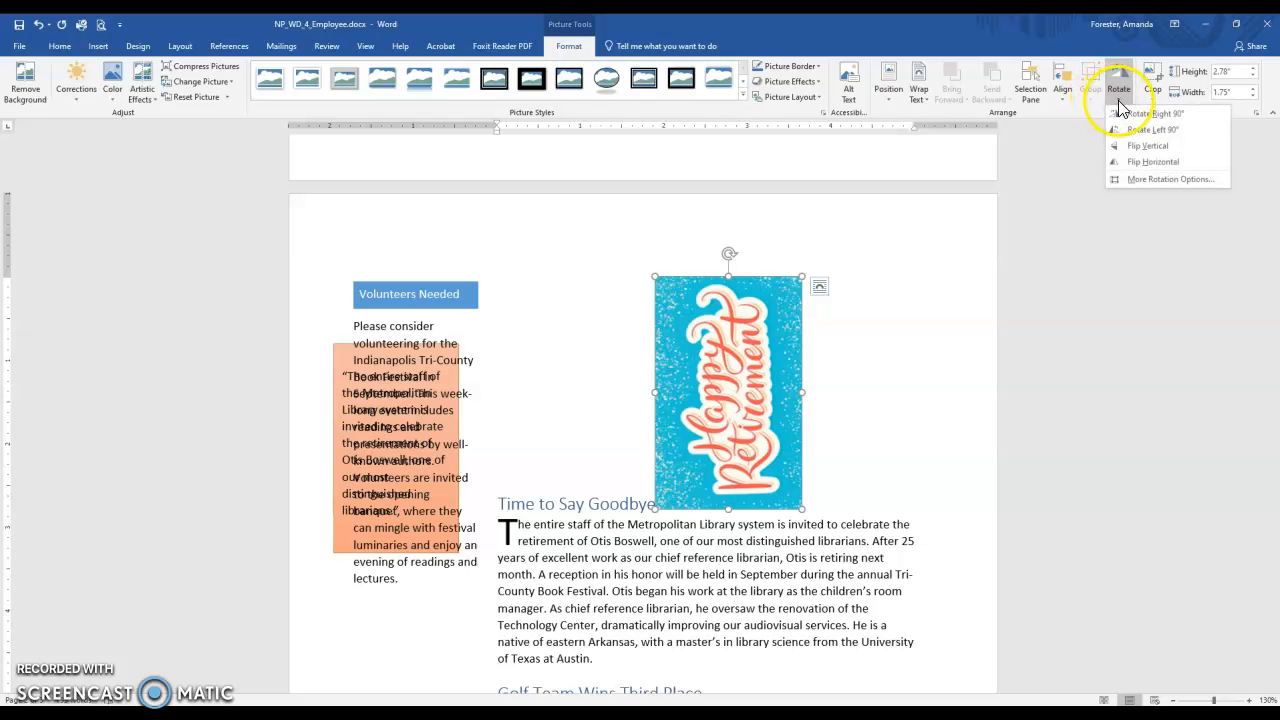
pyautogui.click(1145, 114)
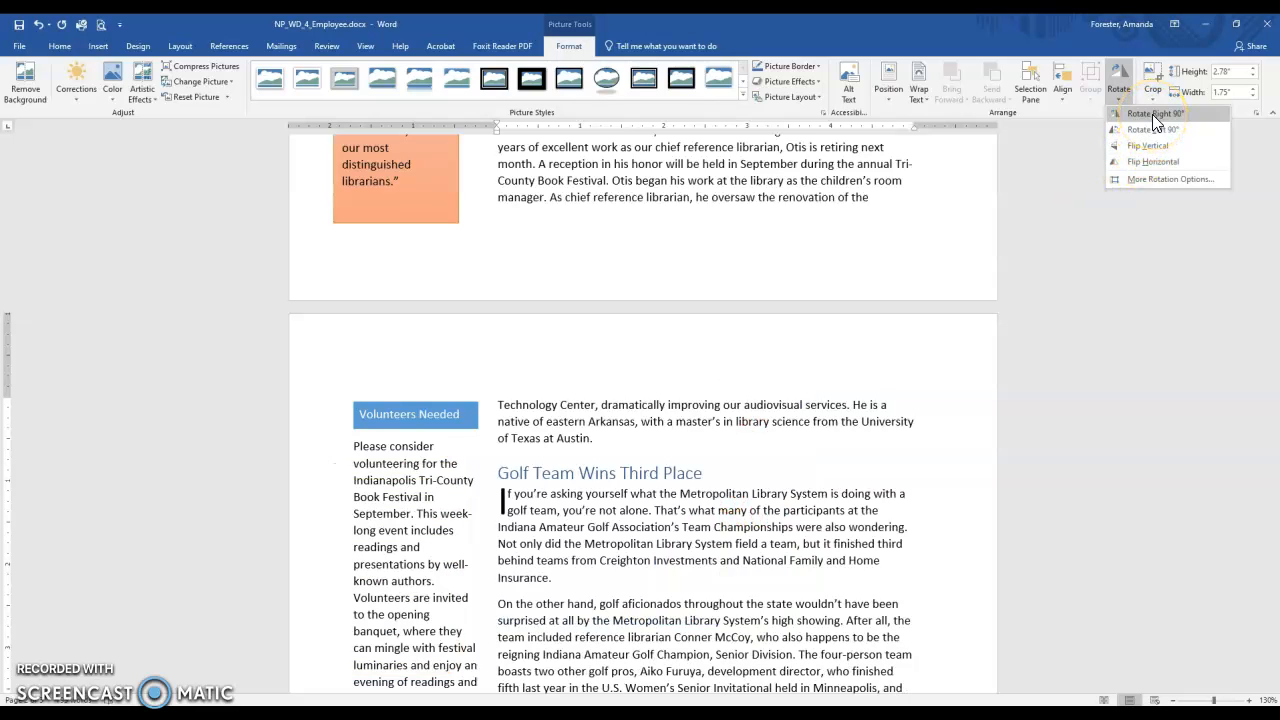
pyautogui.scroll(6, 1011, 216)
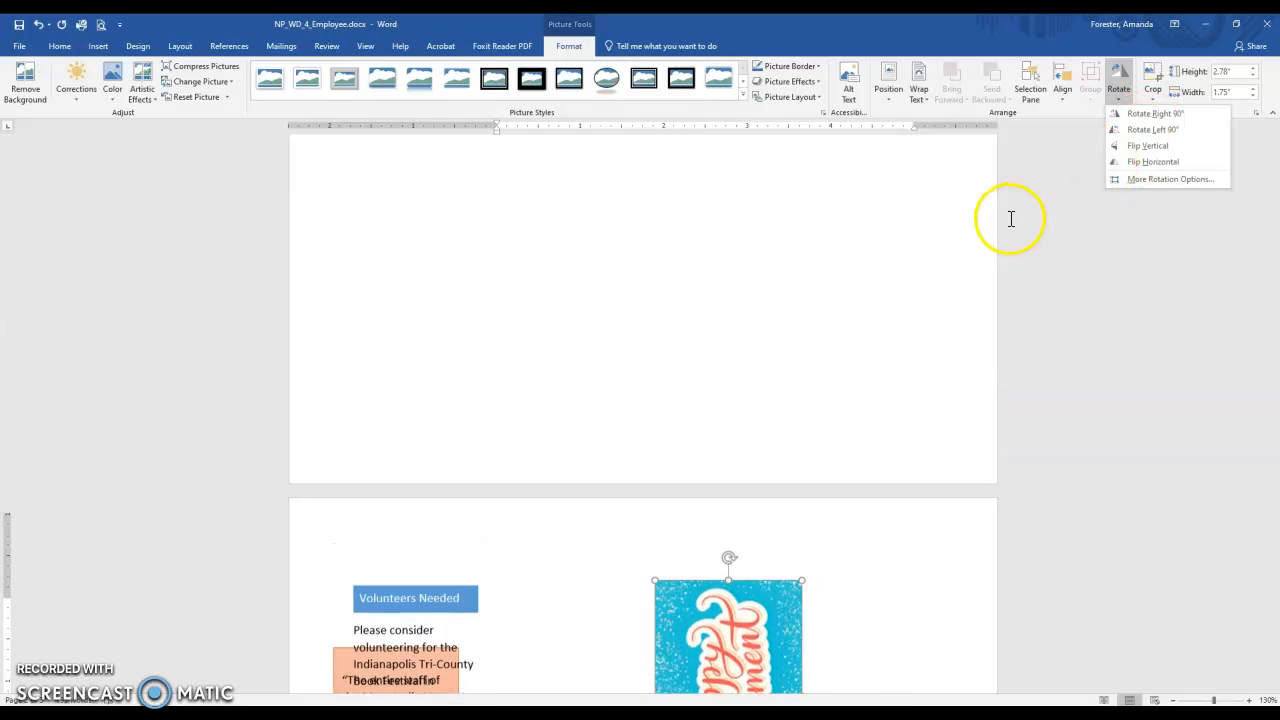
pyautogui.click(1160, 115)
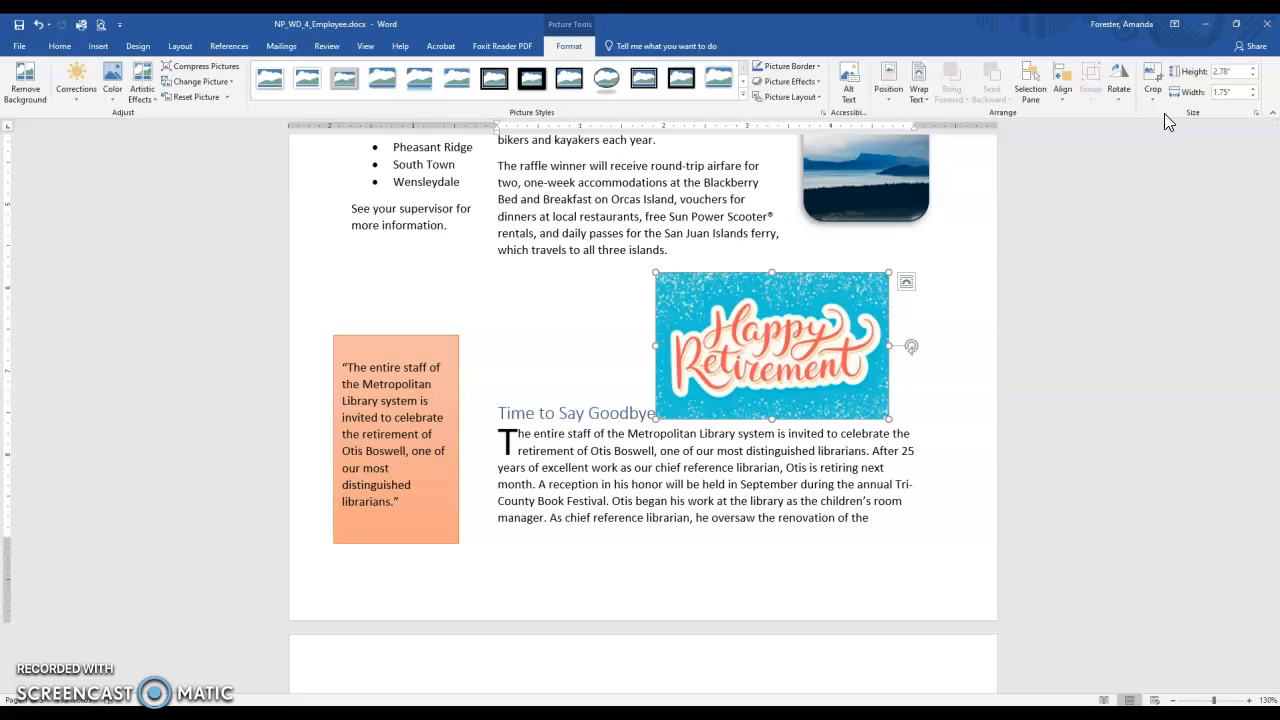
# Set the height of the Happy Retirement picture to 2.5".
pyautogui.click(1214, 74)
pyautogui.click(1222, 72)
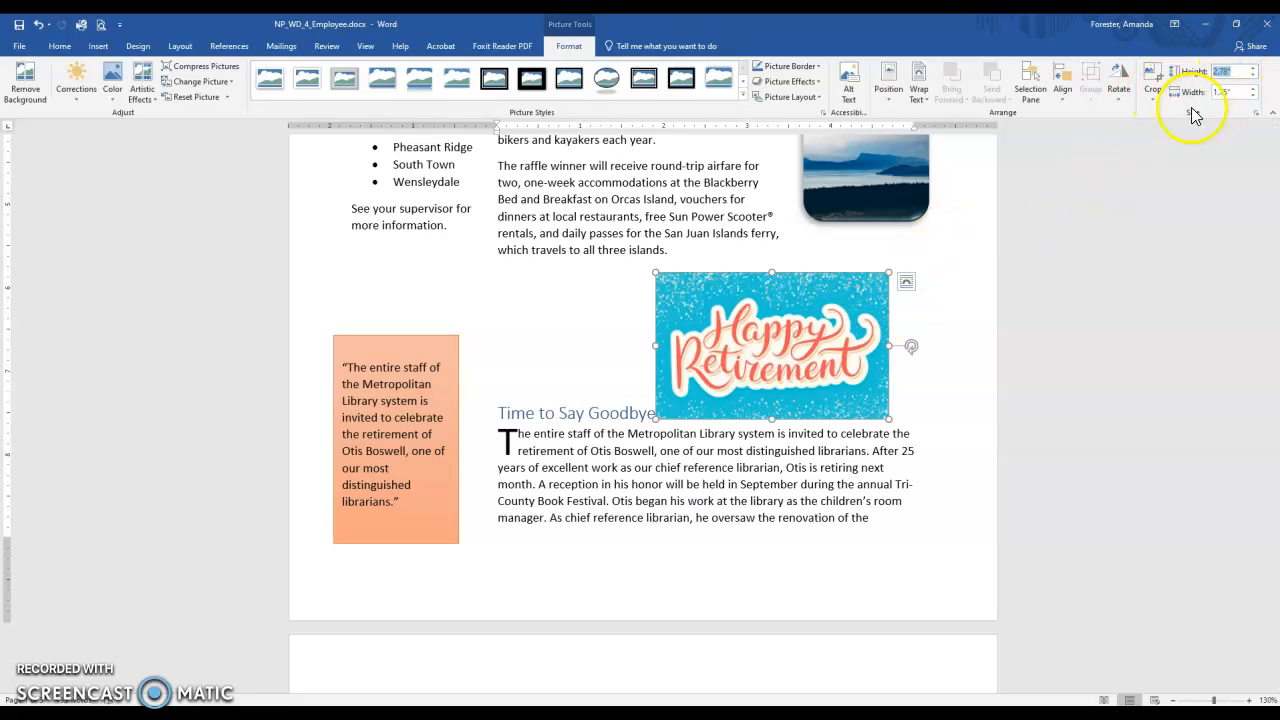
pyautogui.write('2.5')
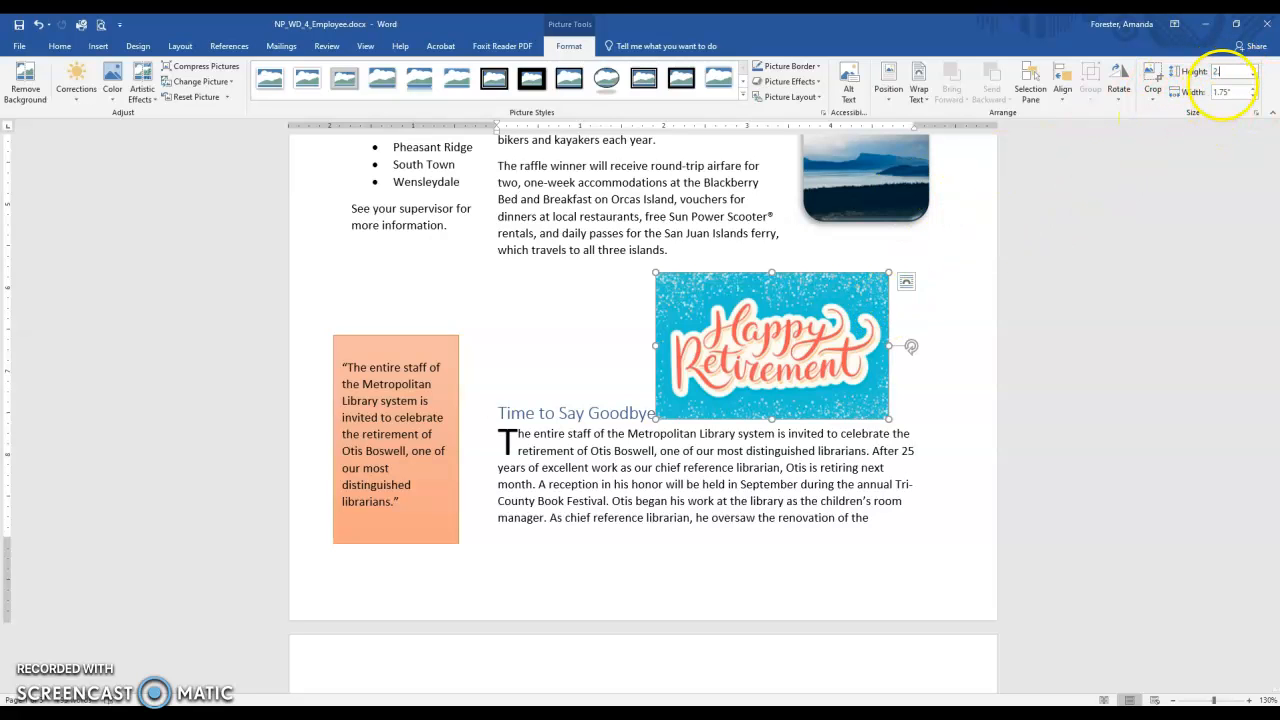
pyautogui.press('Return')
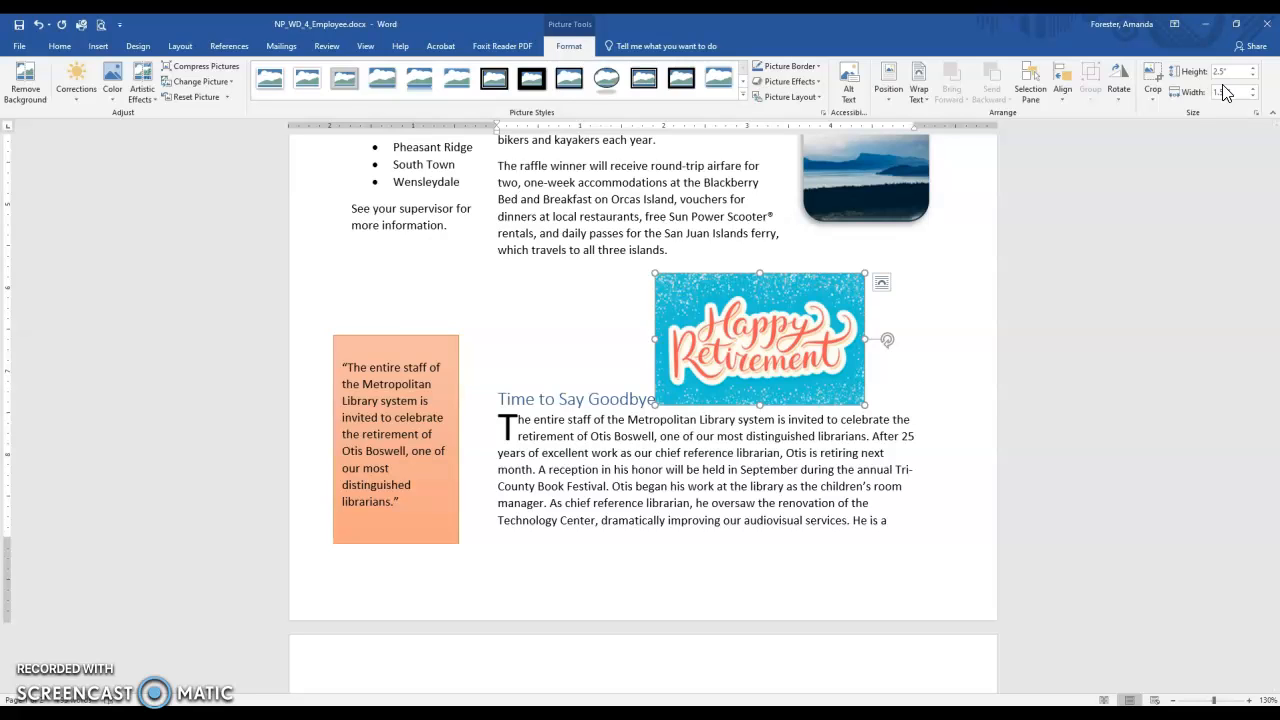
# Set the picture's text wrapping to Tight and nudge it down below the first line of the retirement article.
pyautogui.click(920, 88)
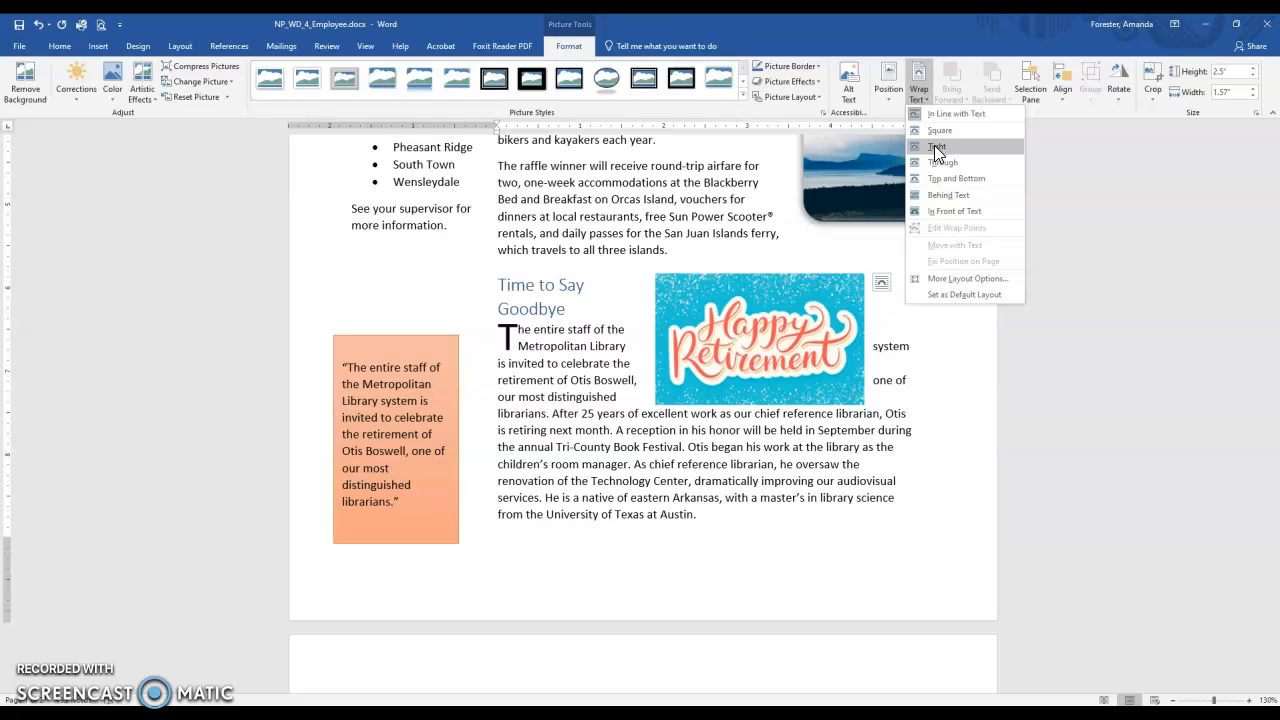
pyautogui.click(936, 147)
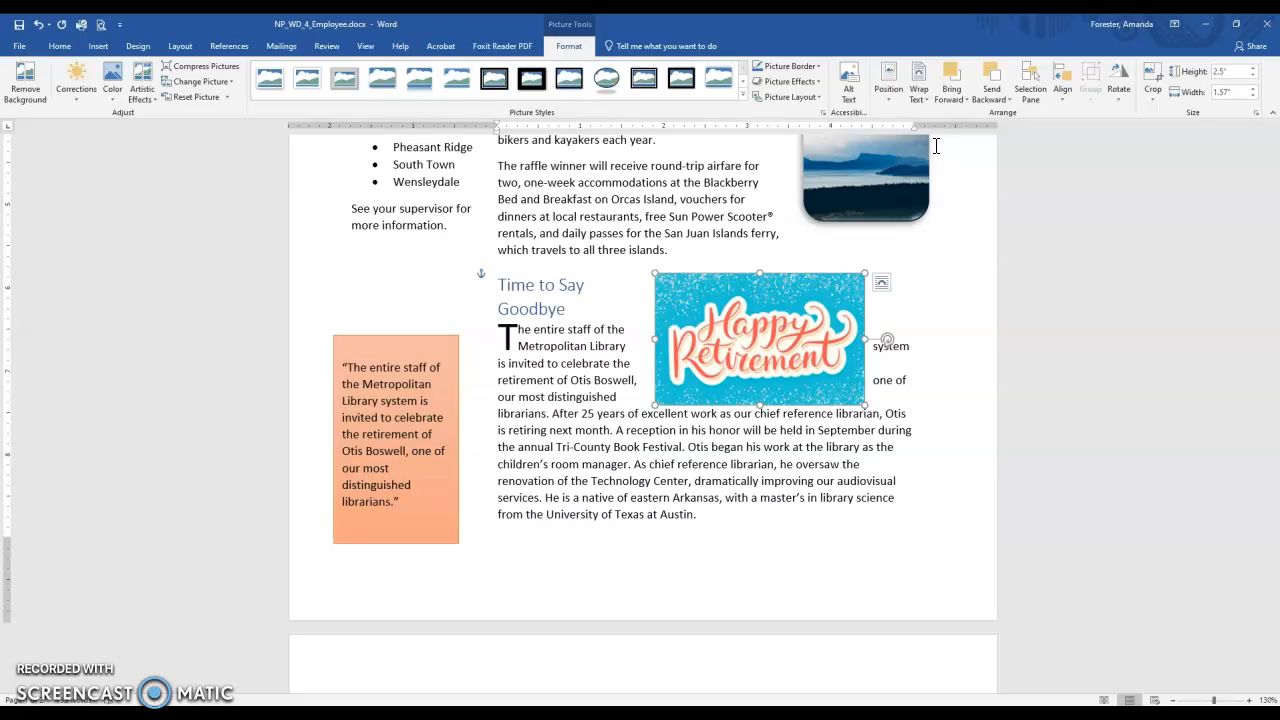
pyautogui.press('Down')
pyautogui.press('Down')
pyautogui.press('Down')
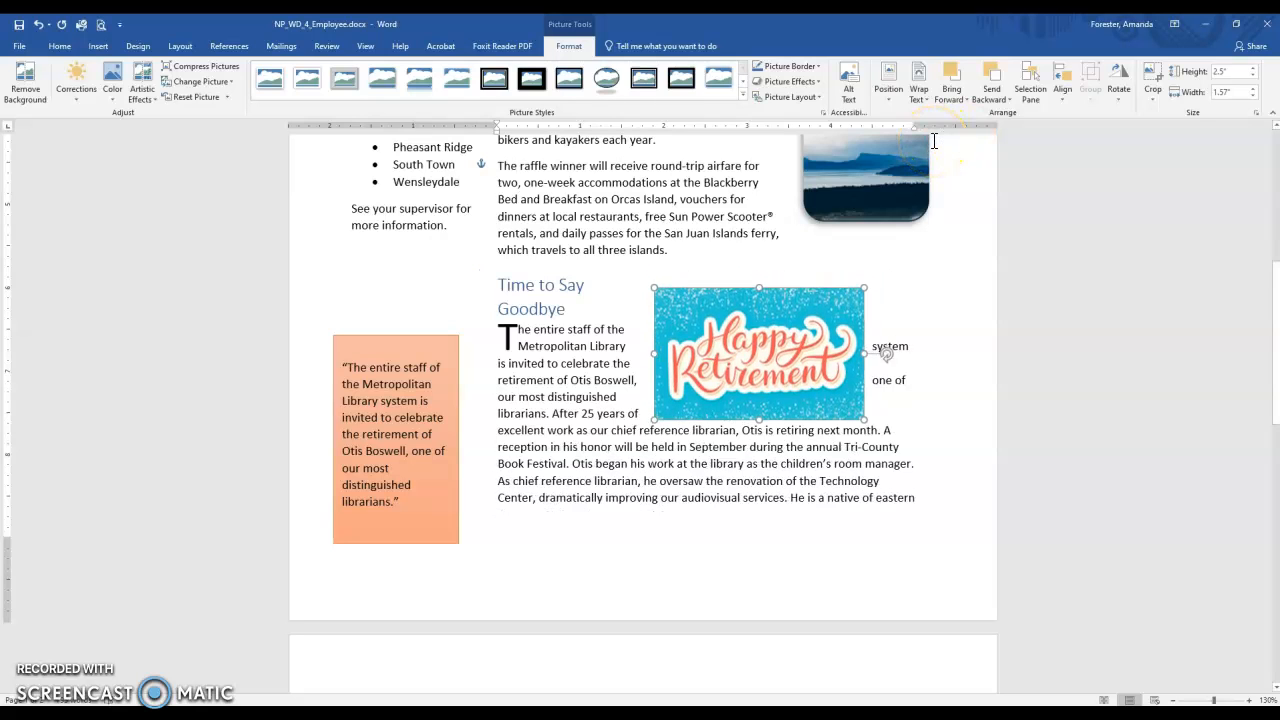
pyautogui.press('Down')
pyautogui.press('Down')
pyautogui.press('Down')
pyautogui.press('Down')
pyautogui.press('Down')
pyautogui.press('Down')
pyautogui.press('Down')
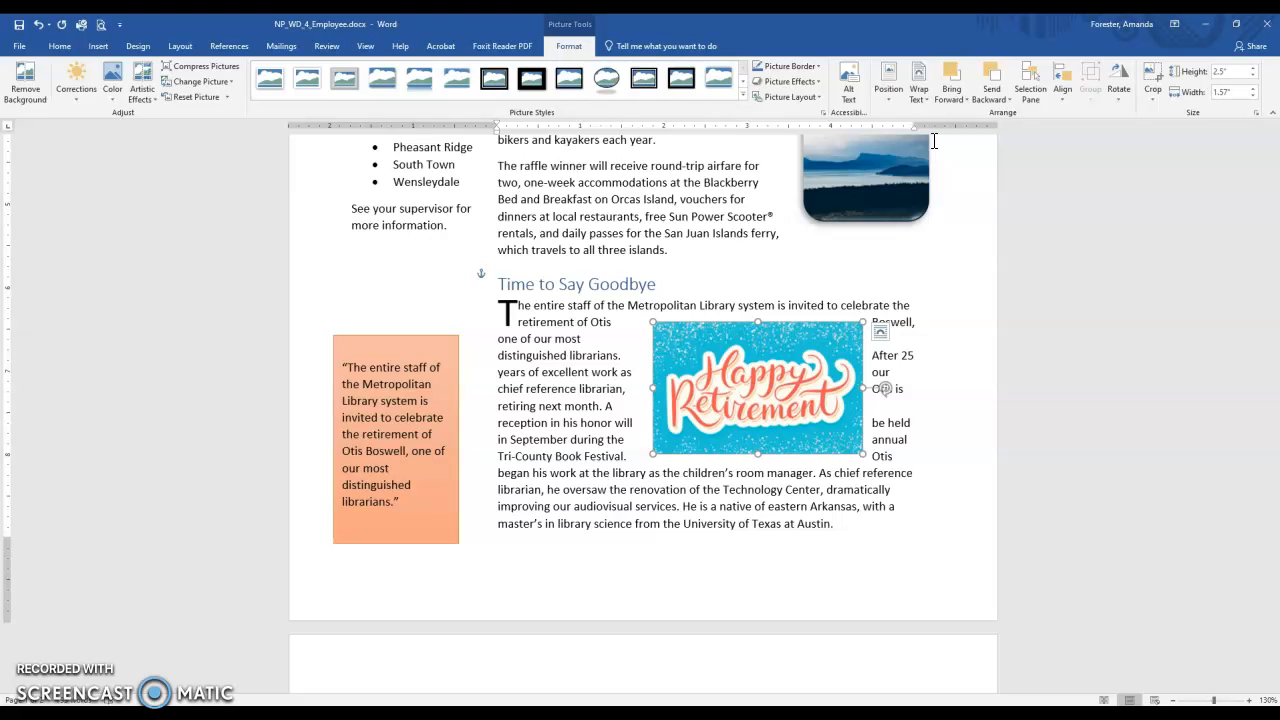
# Start removing the background of the Happy Retirement picture, working at a 220% view.
pyautogui.click(1248, 700)
pyautogui.click(1248, 700)
pyautogui.click(1248, 700)
pyautogui.click(1248, 700)
pyautogui.click(1248, 700)
pyautogui.click(1248, 700)
pyautogui.click(1248, 700)
pyautogui.click(1248, 700)
pyautogui.click(1248, 700)
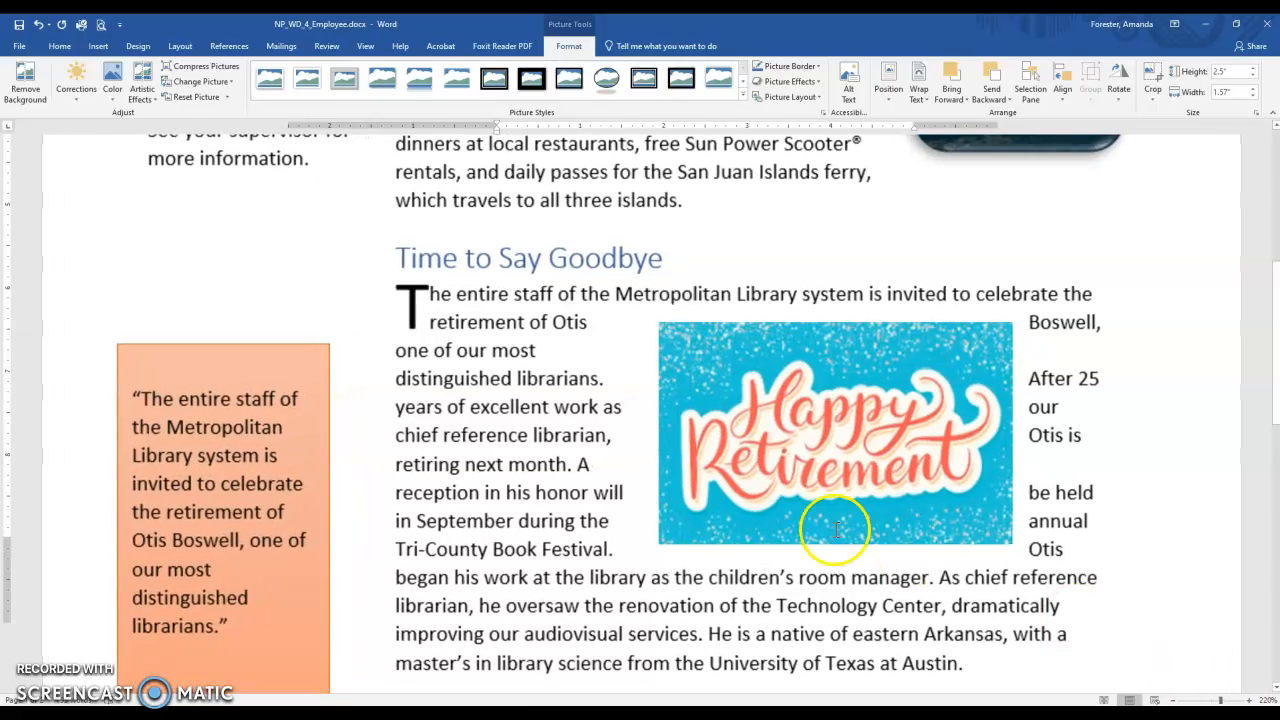
pyautogui.click(768, 402)
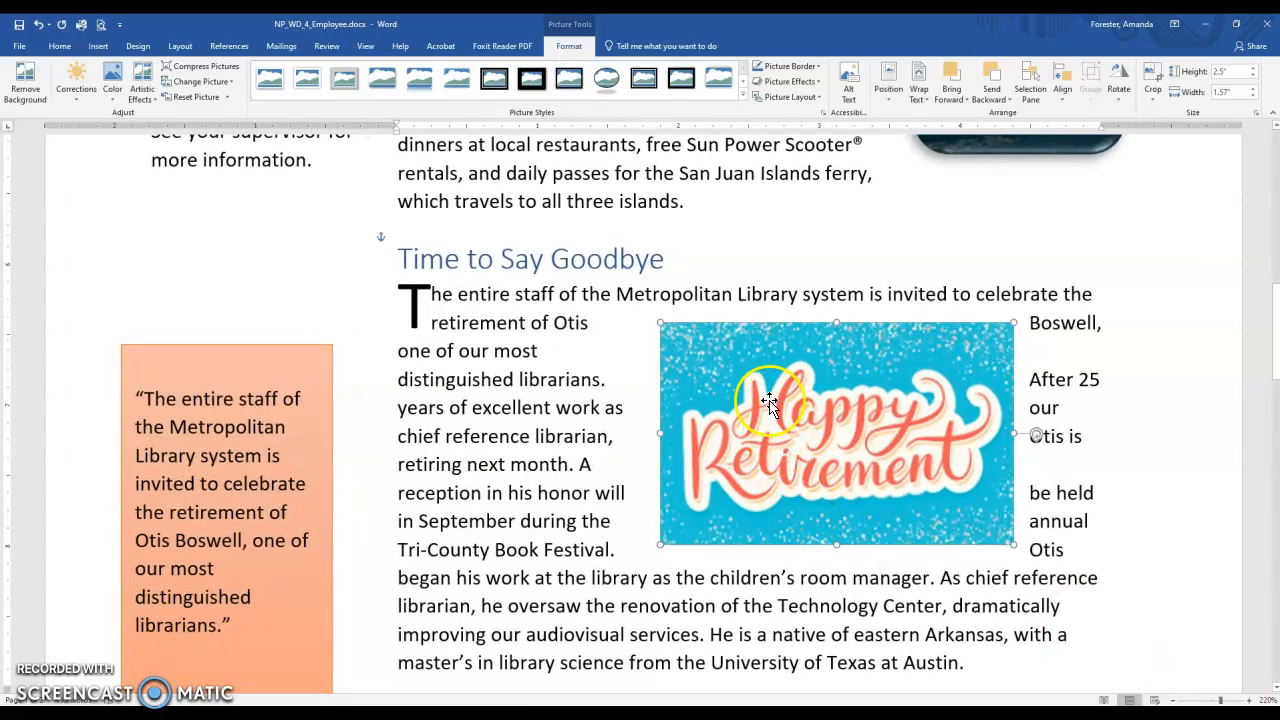
pyautogui.click(24, 90)
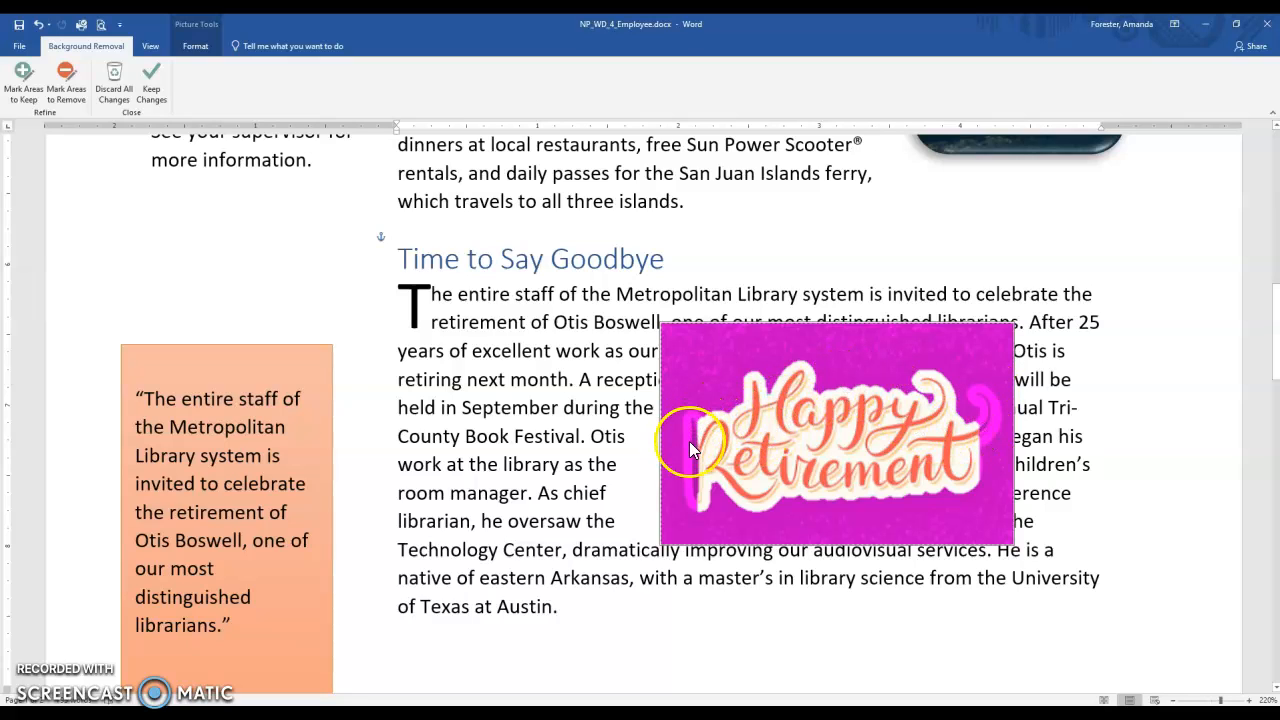
# Mark the first letter of "Retirement" and the curl at the end of its last letter as areas to keep.
pyautogui.click(22, 100)
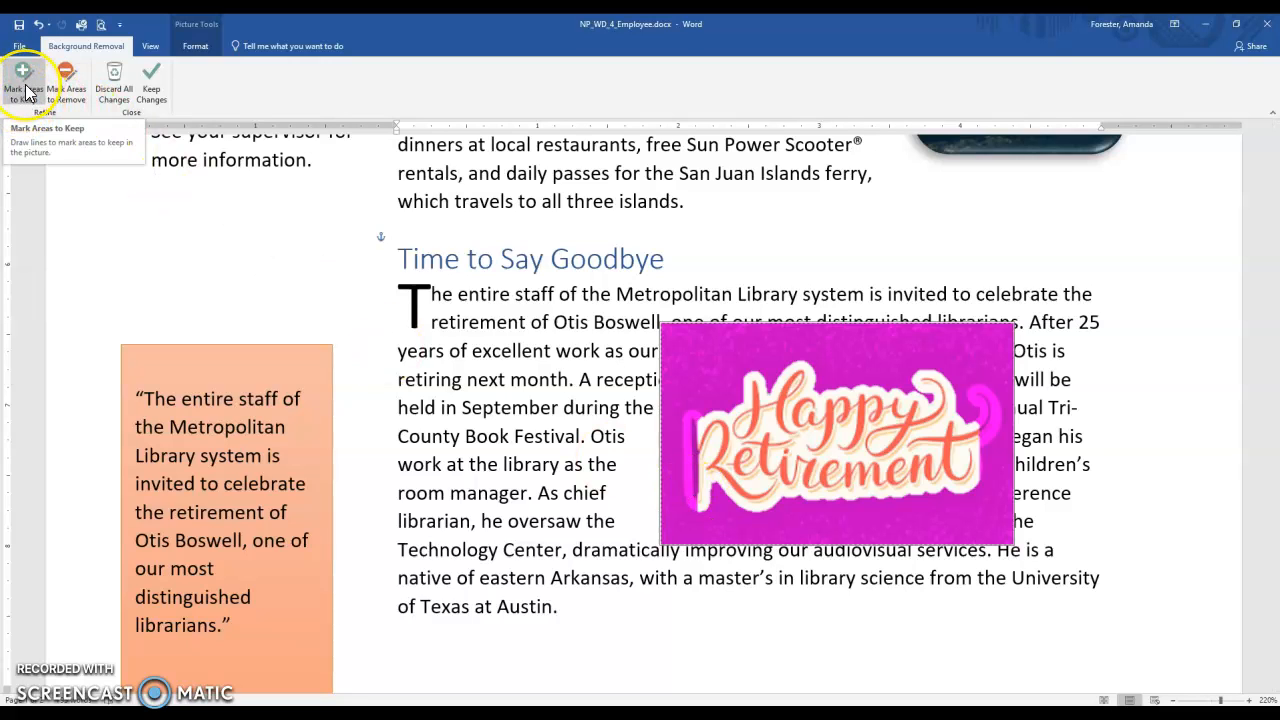
pyautogui.click(28, 93)
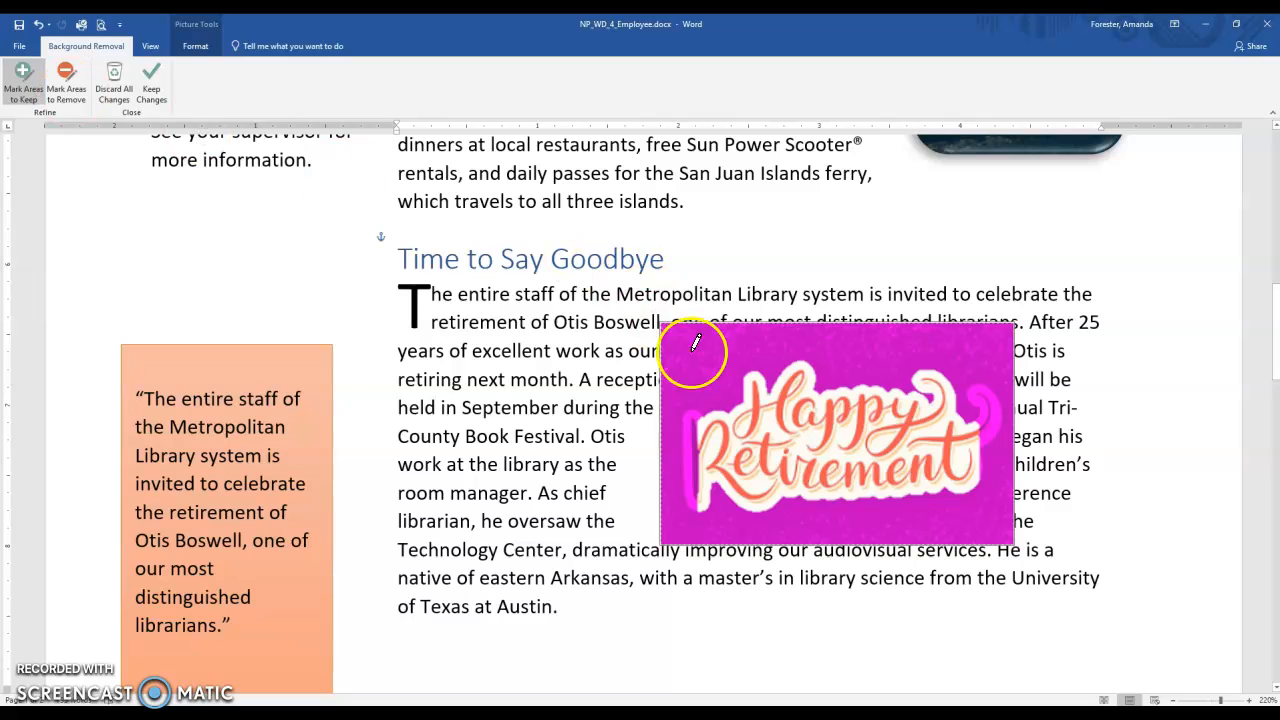
pyautogui.moveTo(695, 403); pyautogui.dragTo(697, 515)
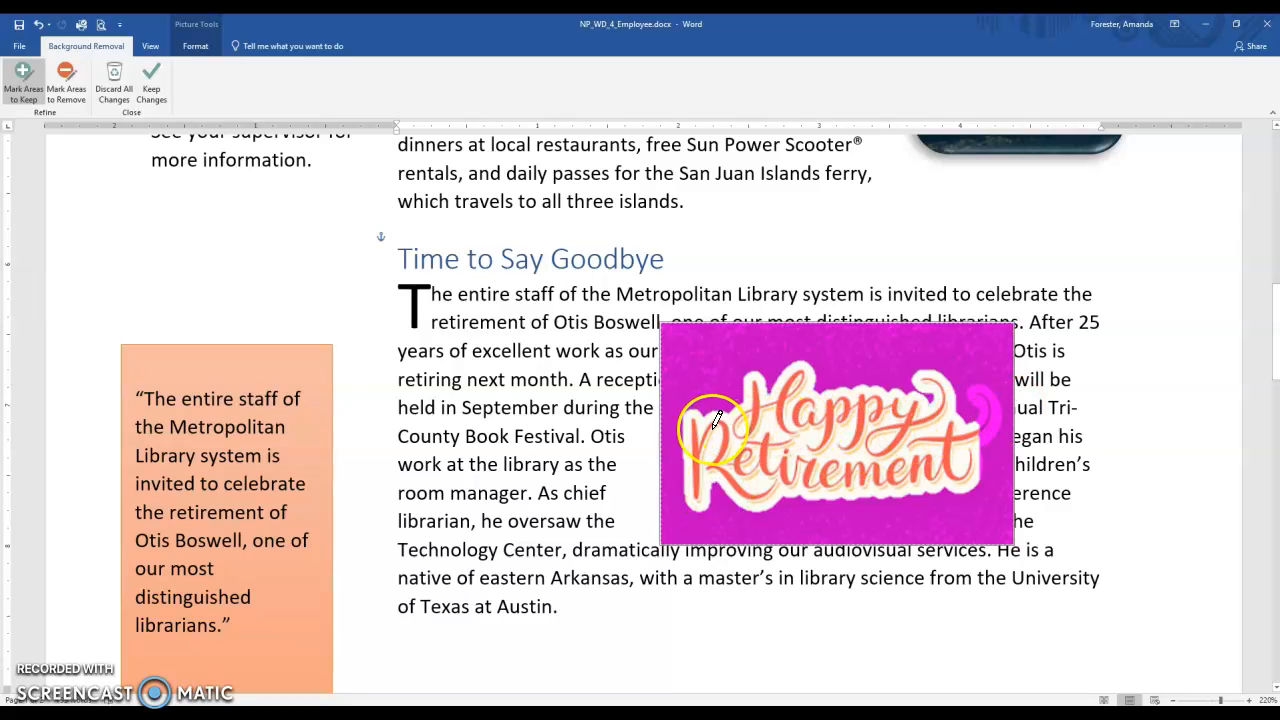
pyautogui.moveTo(980, 383); pyautogui.dragTo(984, 450)
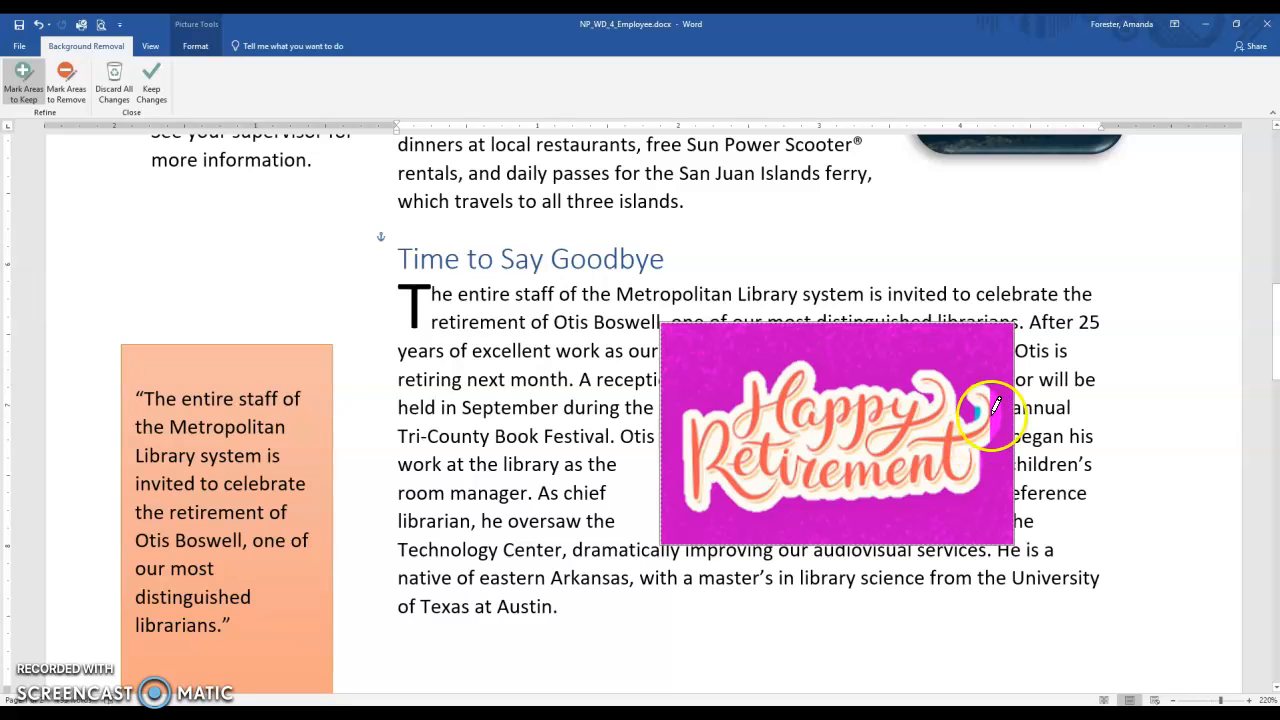
pyautogui.moveTo(990, 399); pyautogui.dragTo(993, 434)
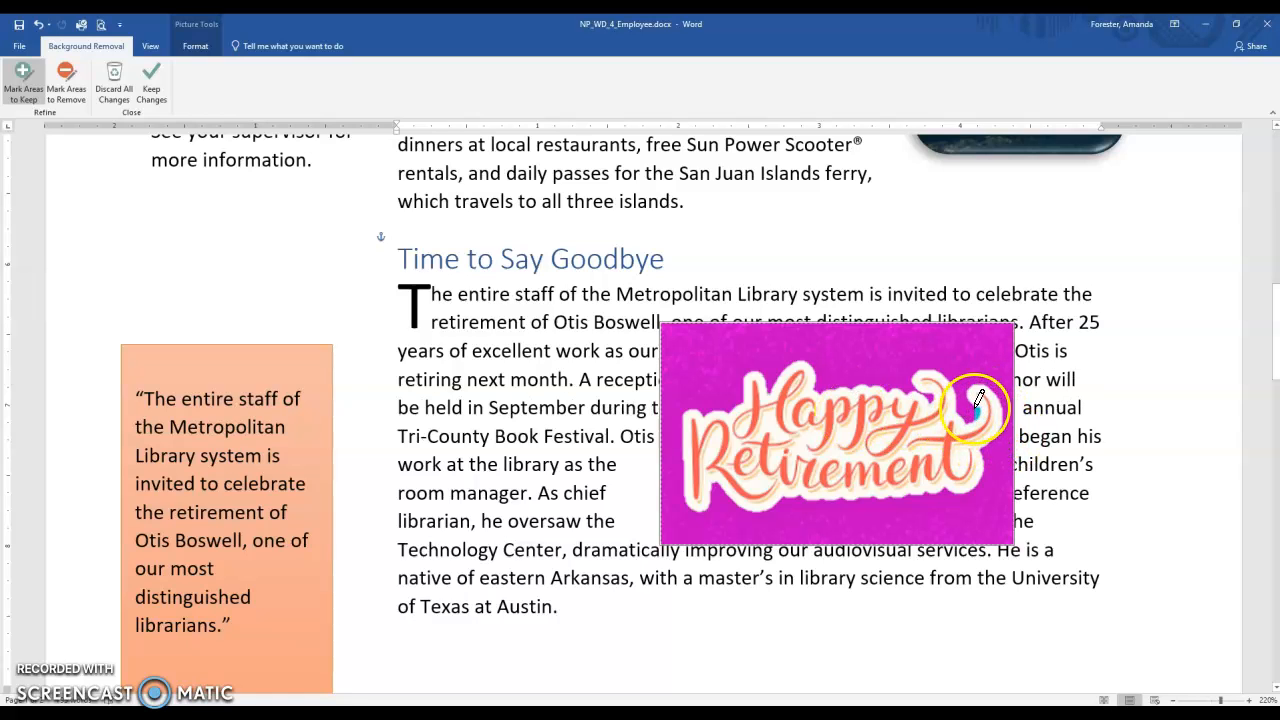
# Mark the leftover blue spots inside the end curl and between the letters as areas to remove, and keep the background removal changes.
pyautogui.click(66, 80)
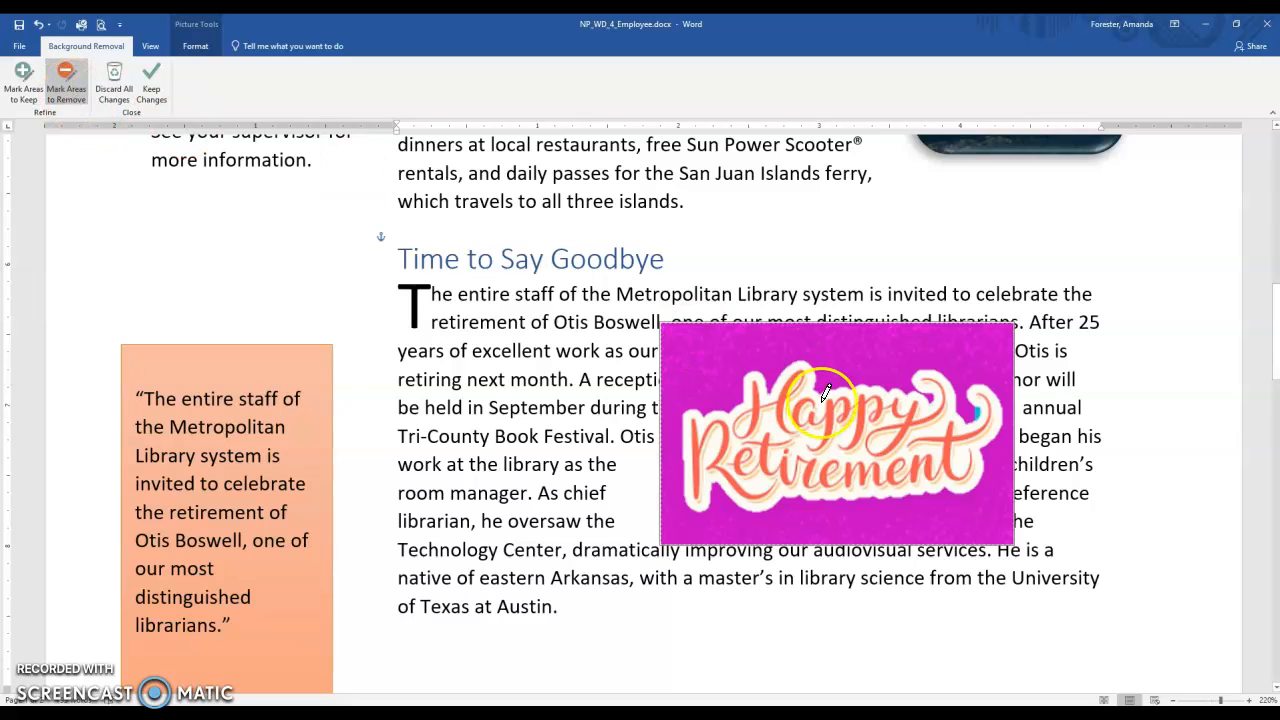
pyautogui.click(978, 411)
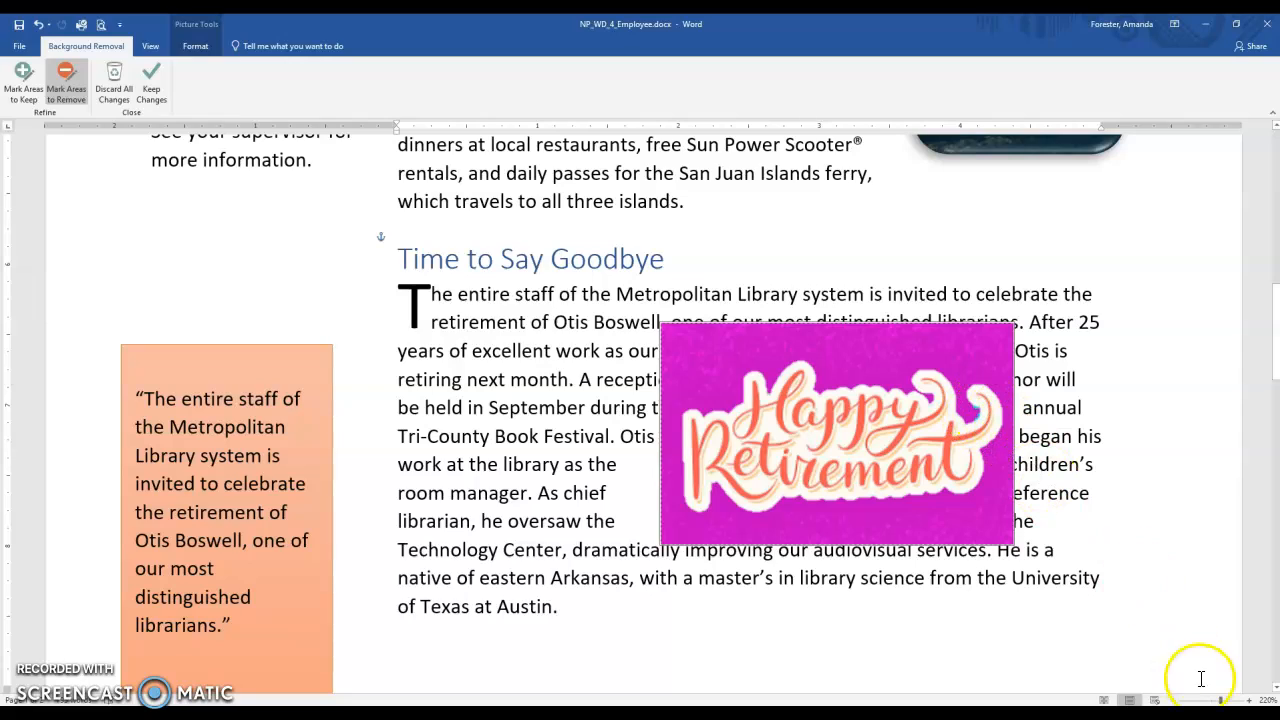
pyautogui.click(1249, 700)
pyautogui.click(1249, 700)
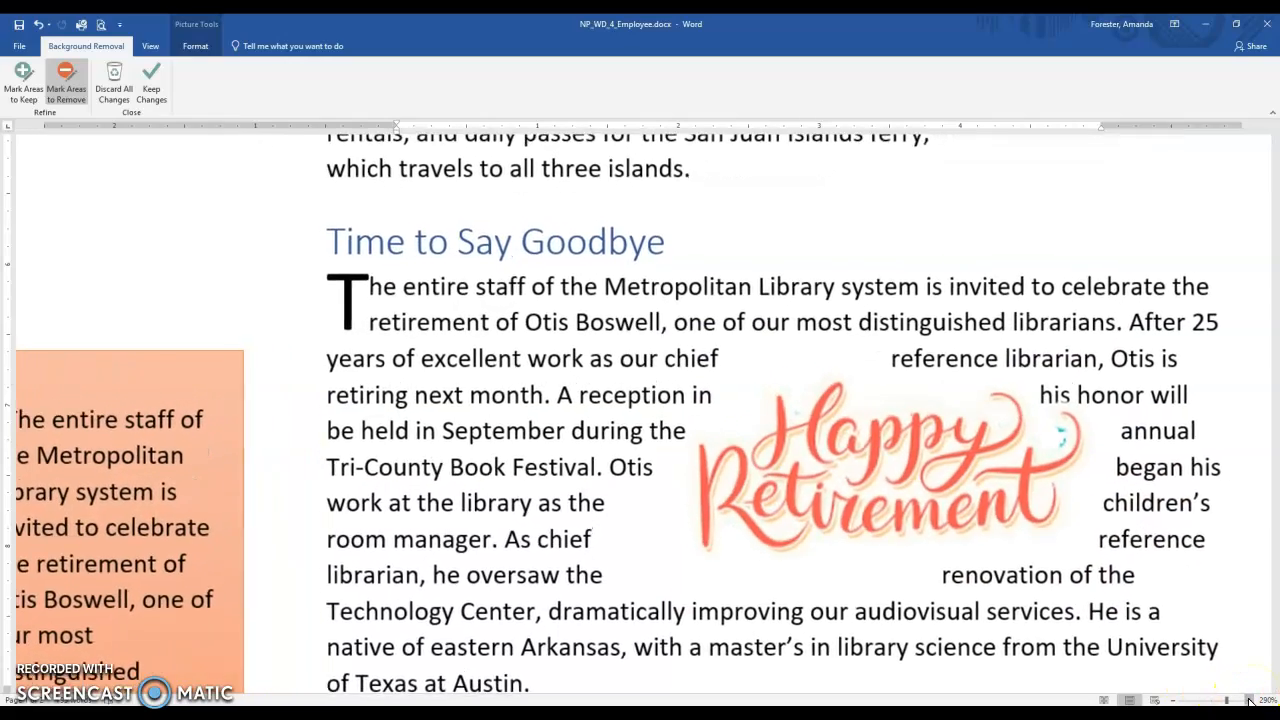
pyautogui.click(1249, 700)
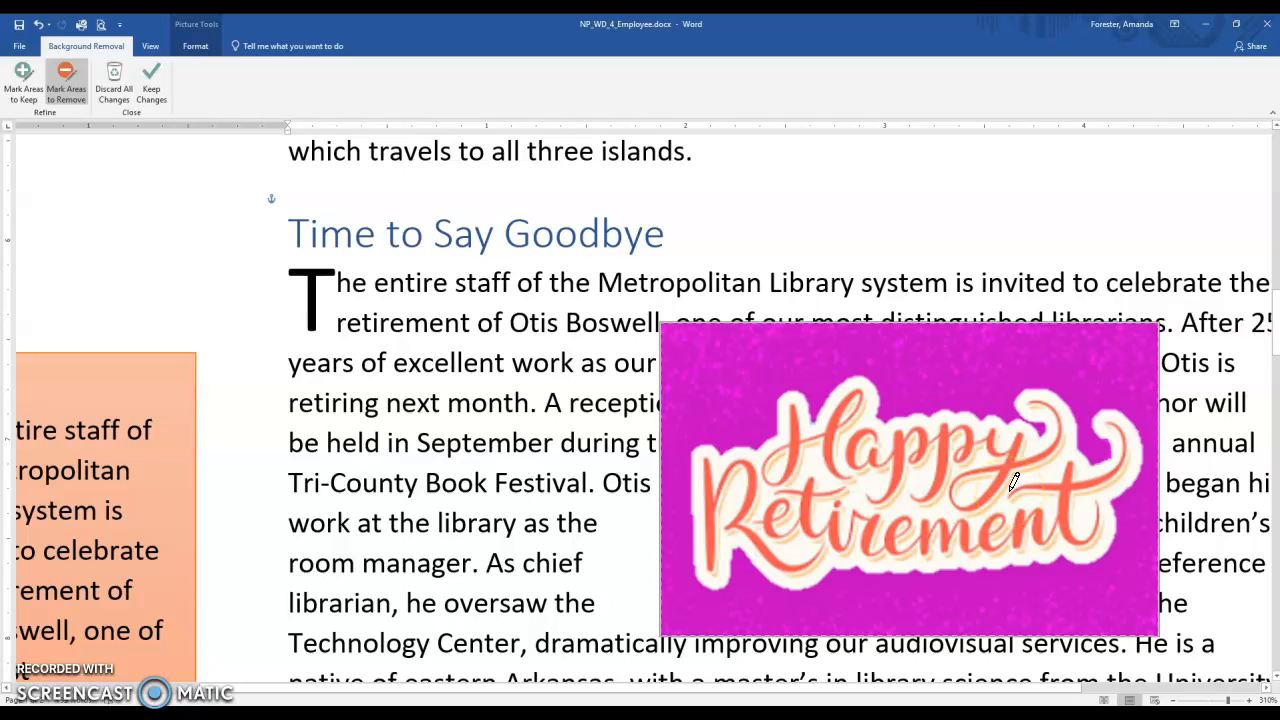
pyautogui.click(905, 527)
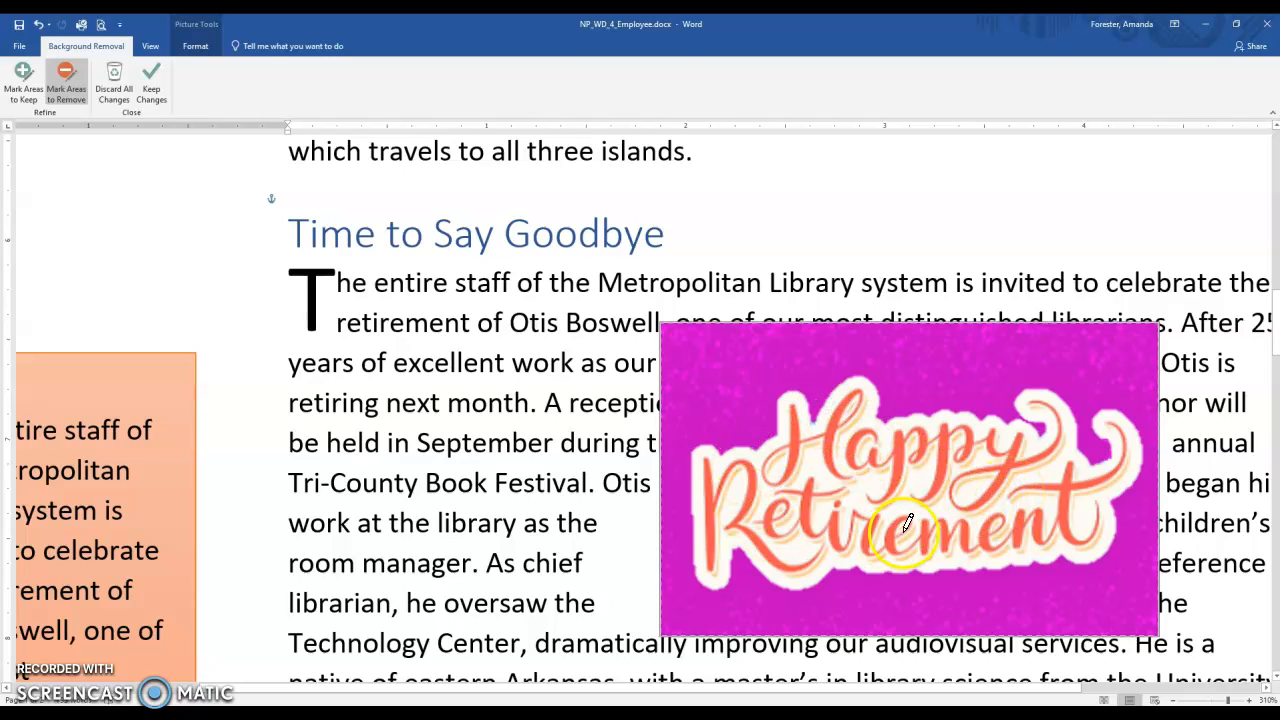
pyautogui.click(150, 88)
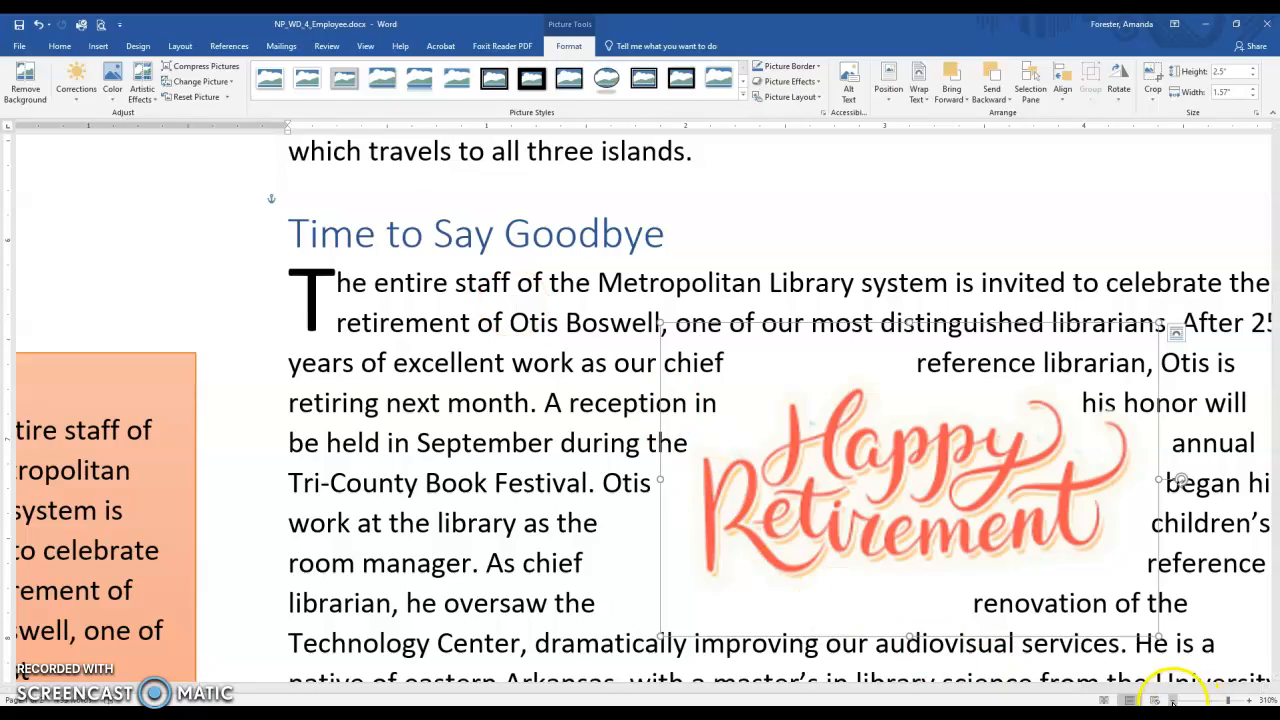
# Move the Happy Retirement picture to the left margin of the "Time to Say Goodbye" article, below its second text line.
pyautogui.scroll(-10, 1173, 704)
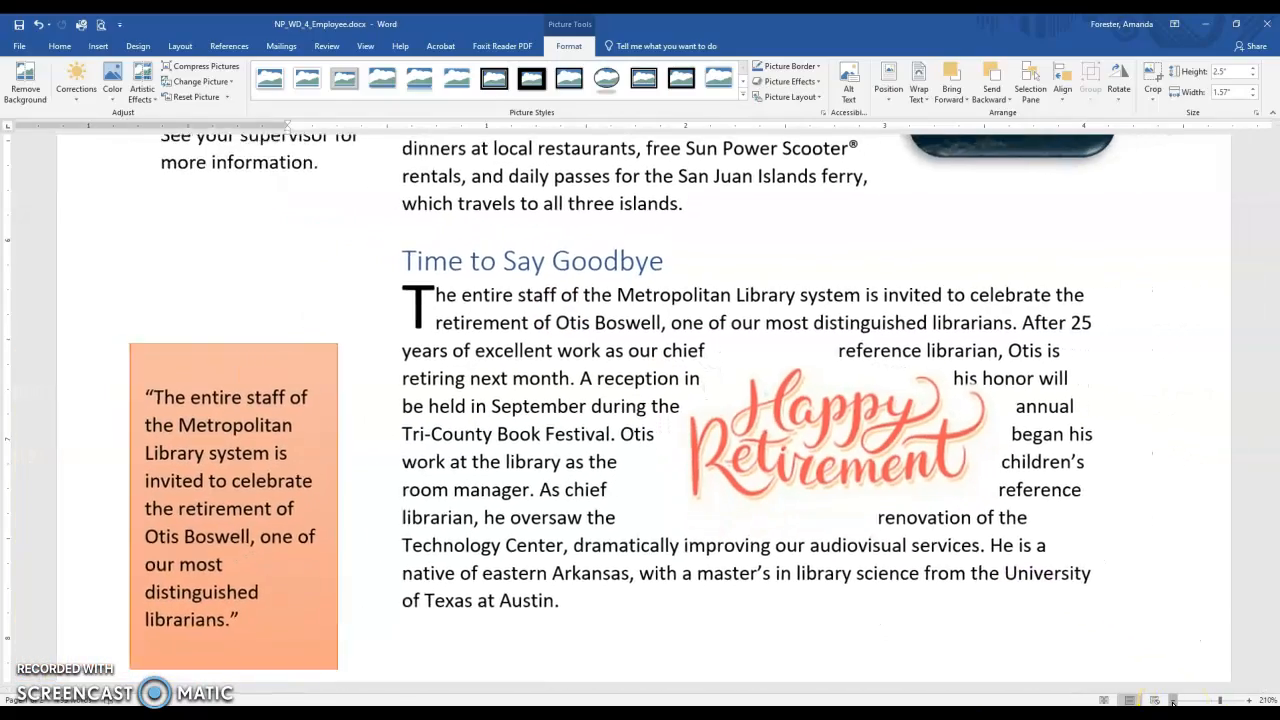
pyautogui.click(1173, 702)
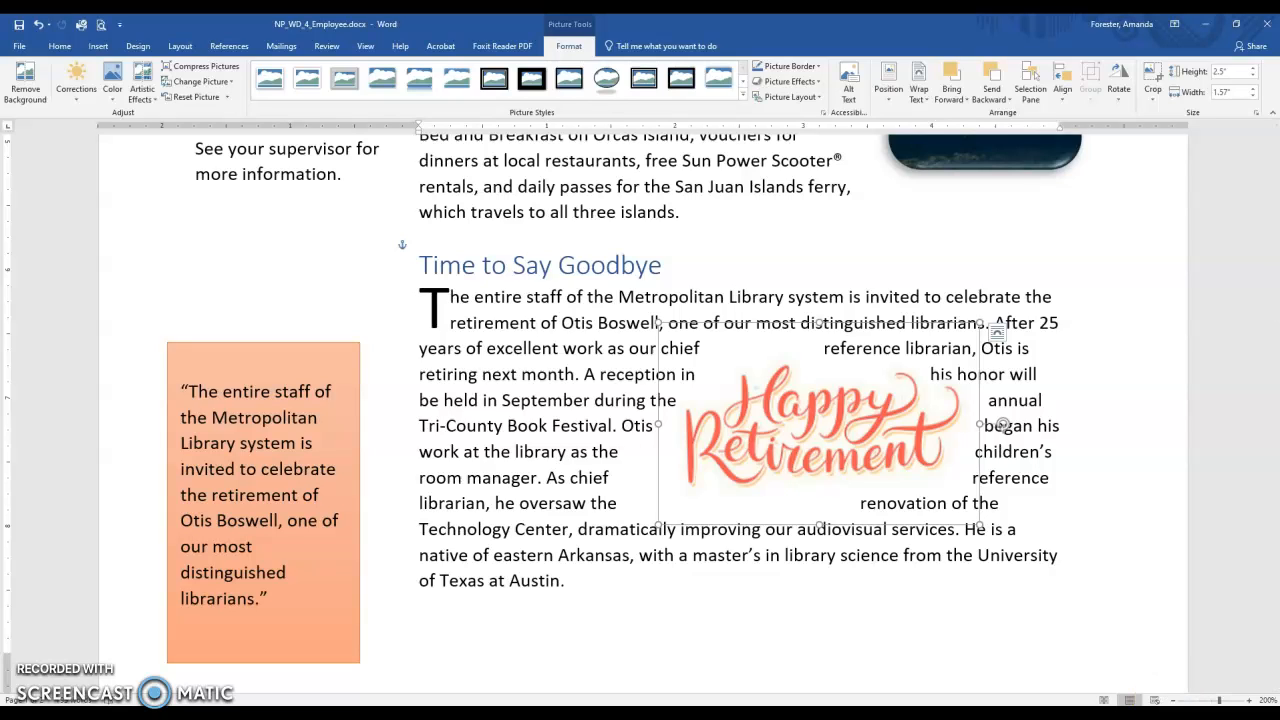
pyautogui.moveTo(808, 390); pyautogui.dragTo(563, 398)
pyautogui.moveTo(567, 400); pyautogui.dragTo(567, 402)
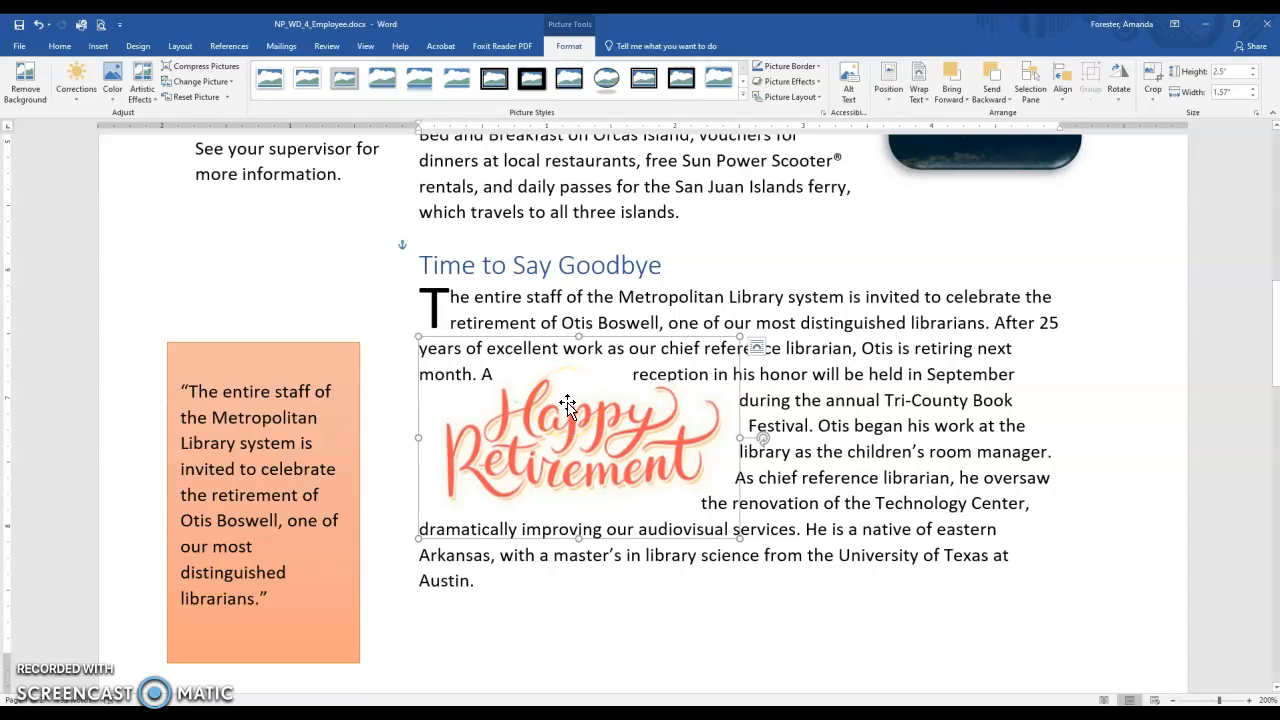
# Nudge the Happy Retirement picture slightly up and left to refine how the article text wraps around it.
pyautogui.press('Up')
pyautogui.press('Up')
pyautogui.press('Up')
pyautogui.press('Up')
pyautogui.press('Up')
pyautogui.press('Up')
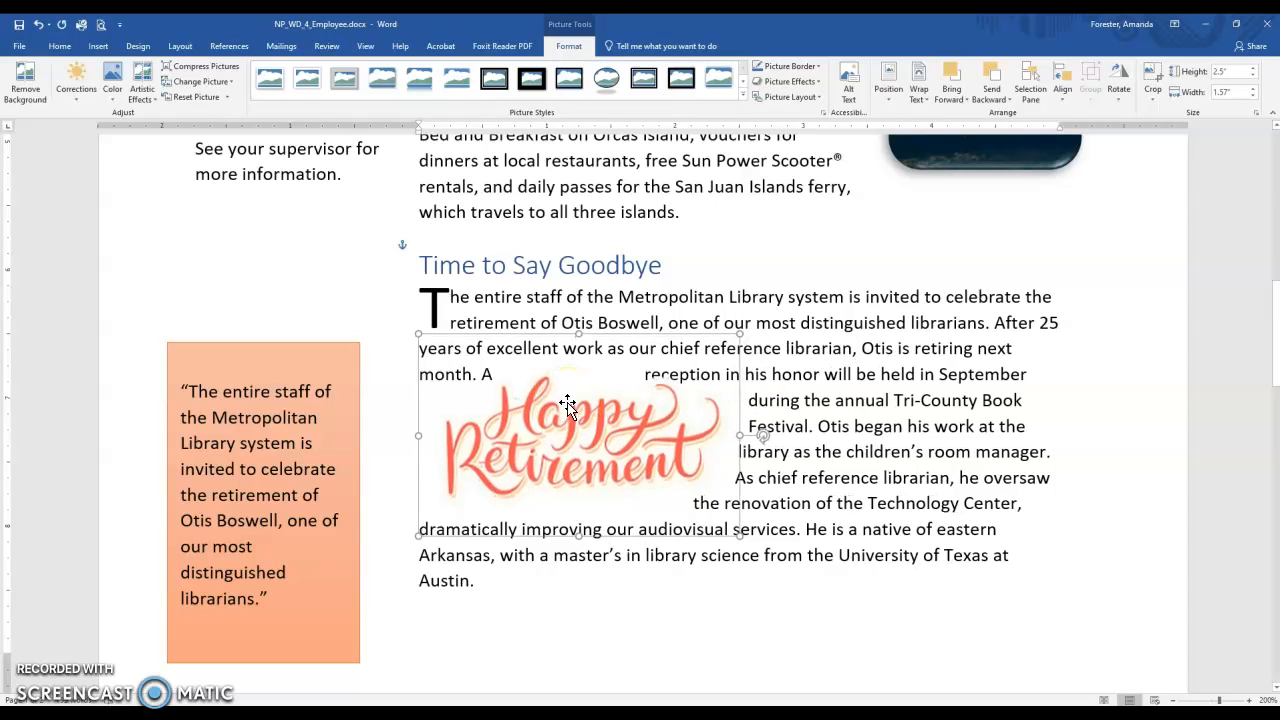
pyautogui.press('Up')
pyautogui.press('Up')
pyautogui.press('Up')
pyautogui.press('Up')
pyautogui.press('Left')
pyautogui.press('Left')
pyautogui.press('Left')
pyautogui.press('Left')
pyautogui.press('Left')
pyautogui.press('Left')
pyautogui.press('Left')
pyautogui.press('Left')
pyautogui.press('Left')
pyautogui.press('Left')
pyautogui.press('Left')
pyautogui.press('Left')
pyautogui.press('Left')
pyautogui.press('Left')
pyautogui.press('Left')
pyautogui.press('Left')
pyautogui.press('Left')
pyautogui.press('Left')
pyautogui.press('Left')
pyautogui.press('Left')
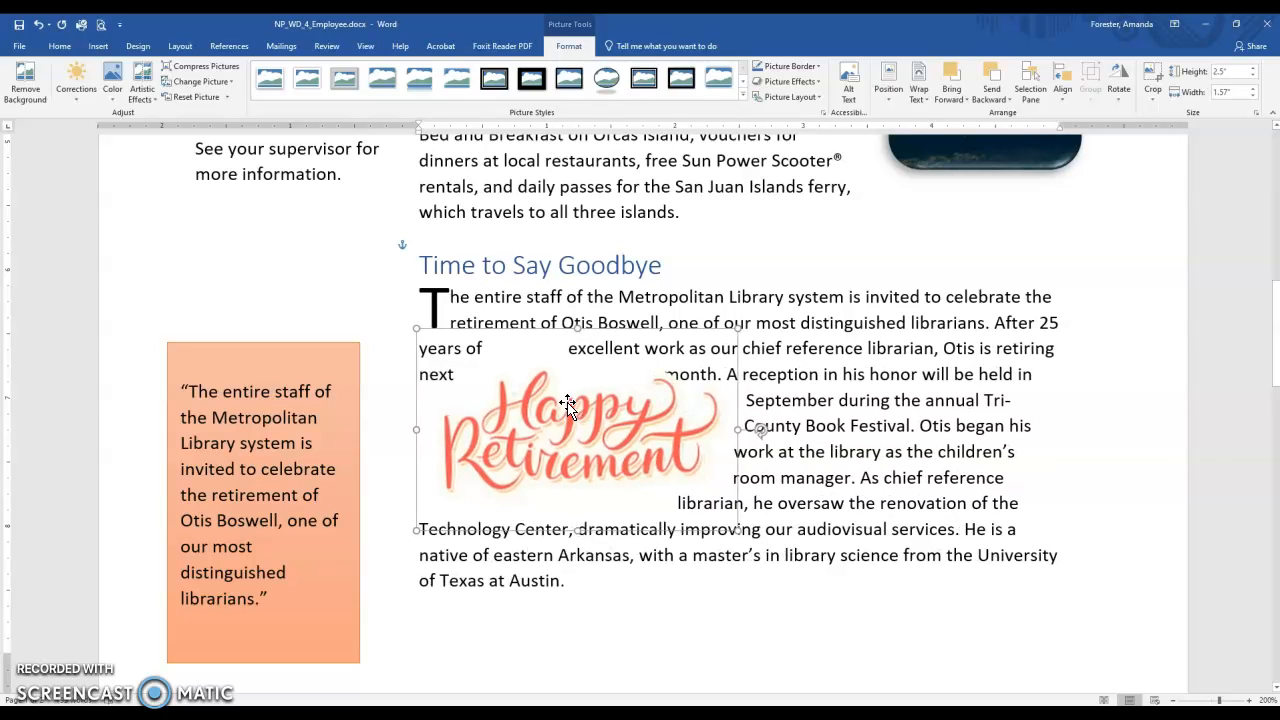
# Nudge the Happy Retirement picture left to the text margin and down until the article's third line runs unbroken above the lettering.
pyautogui.press('Left')
pyautogui.press('Left')
pyautogui.press('Left')
pyautogui.press('Left')
pyautogui.press('Left')
pyautogui.press('Left')
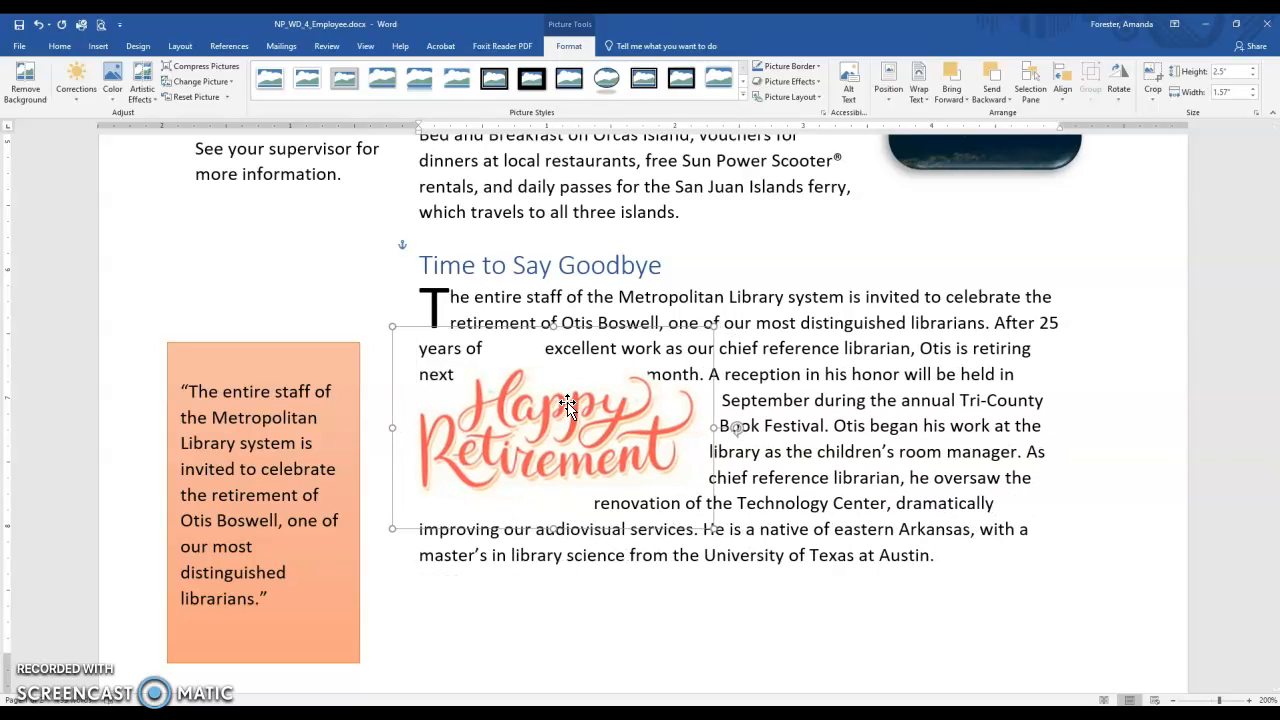
pyautogui.press('Down')
pyautogui.press('Down')
pyautogui.press('Down')
pyautogui.press('Down')
pyautogui.press('Down')
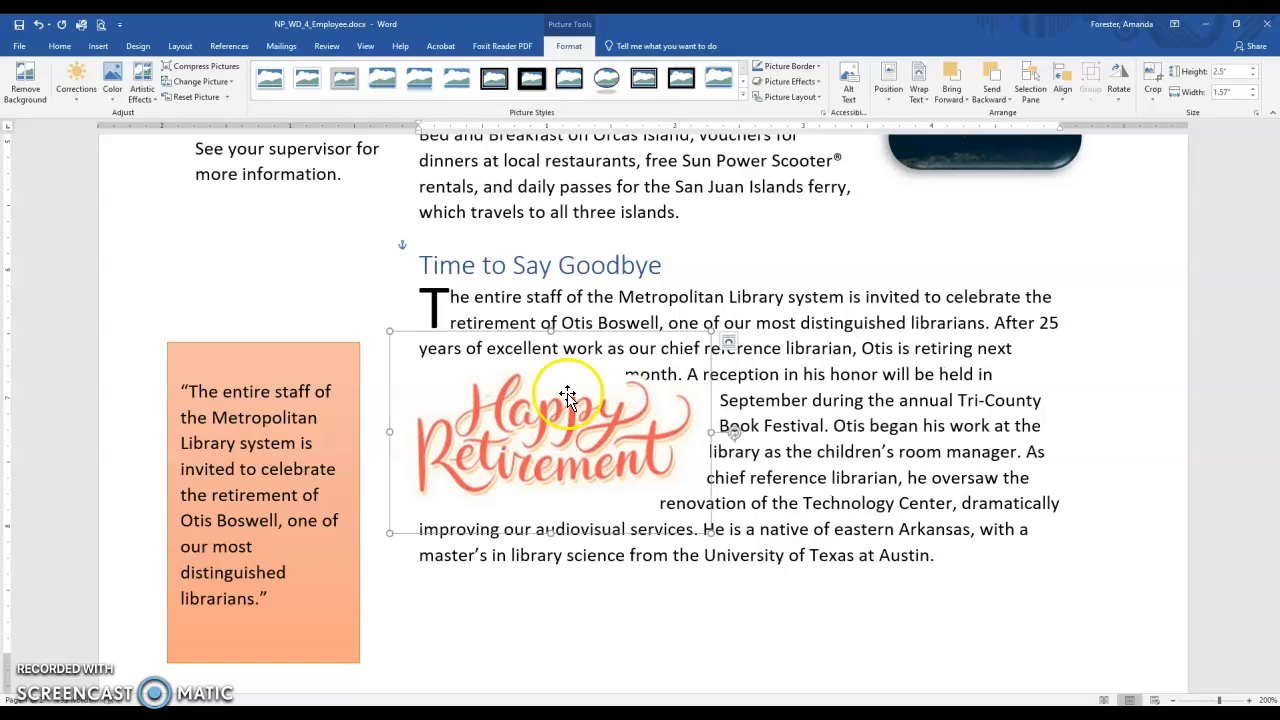
pyautogui.press('Down')
pyautogui.press('Down')
pyautogui.press('Down')
pyautogui.press('Down')
pyautogui.press('Down')
pyautogui.press('Down')
pyautogui.press('Down')
pyautogui.press('Down')
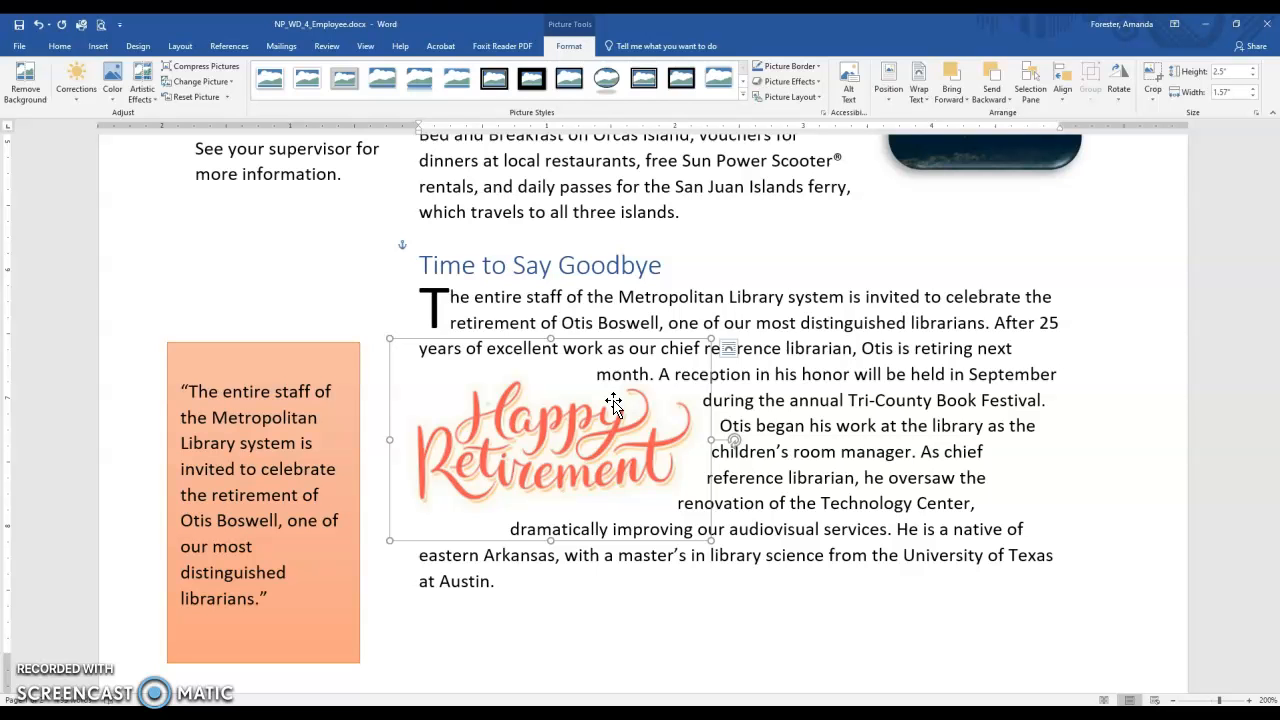
# Insert the trophy icon from the Celebration category at the start of the heading of the honored Technology Director's article.
pyautogui.scroll(-9, 586, 437)
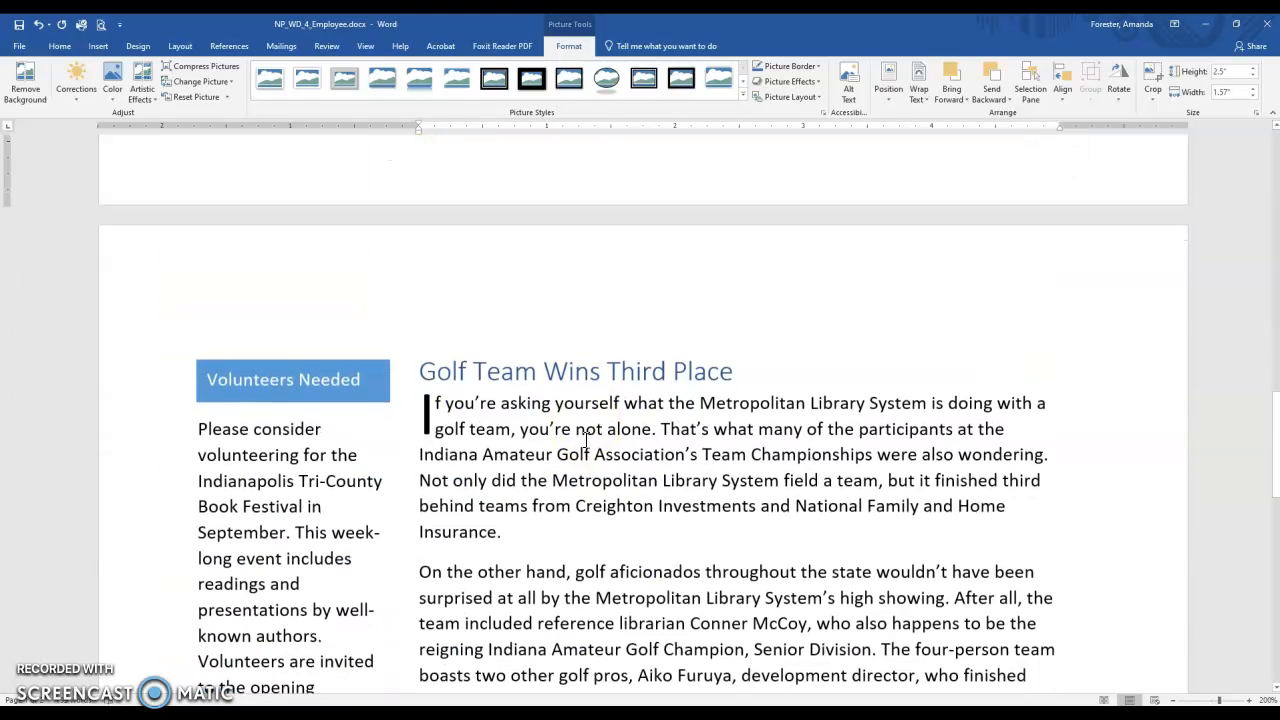
pyautogui.scroll(-2, 586, 437)
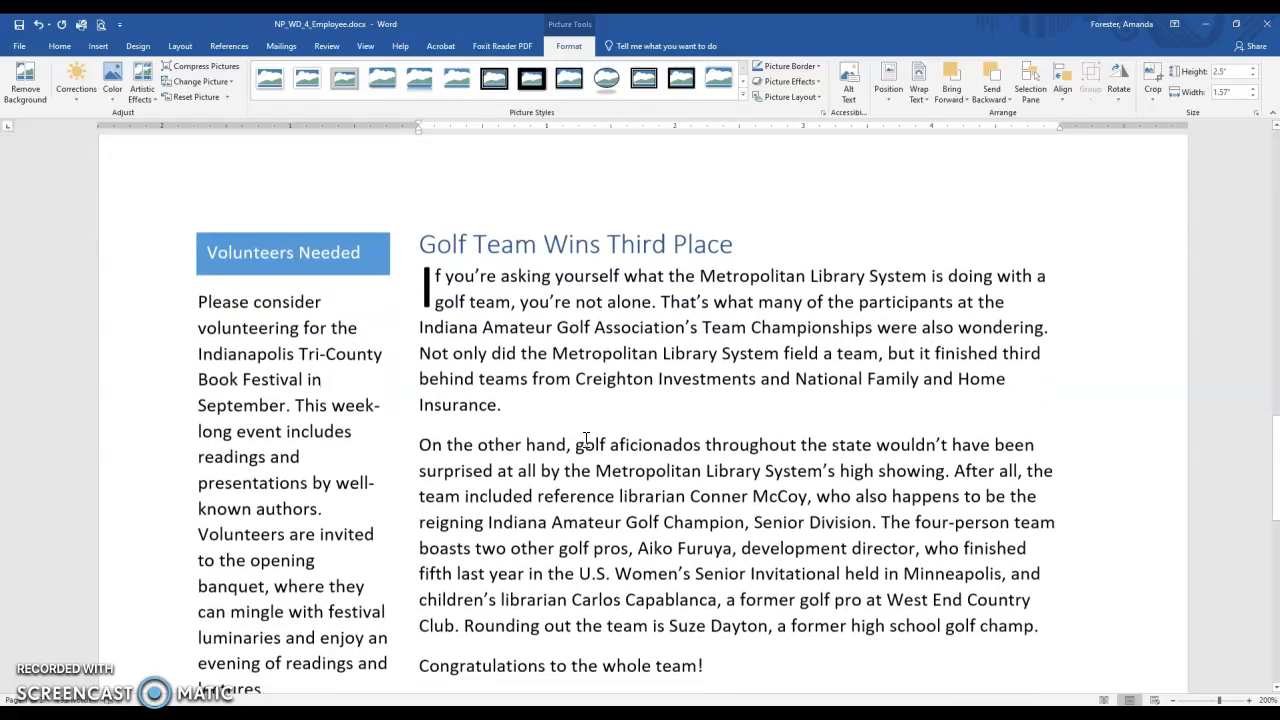
pyautogui.scroll(-6, 360, 585)
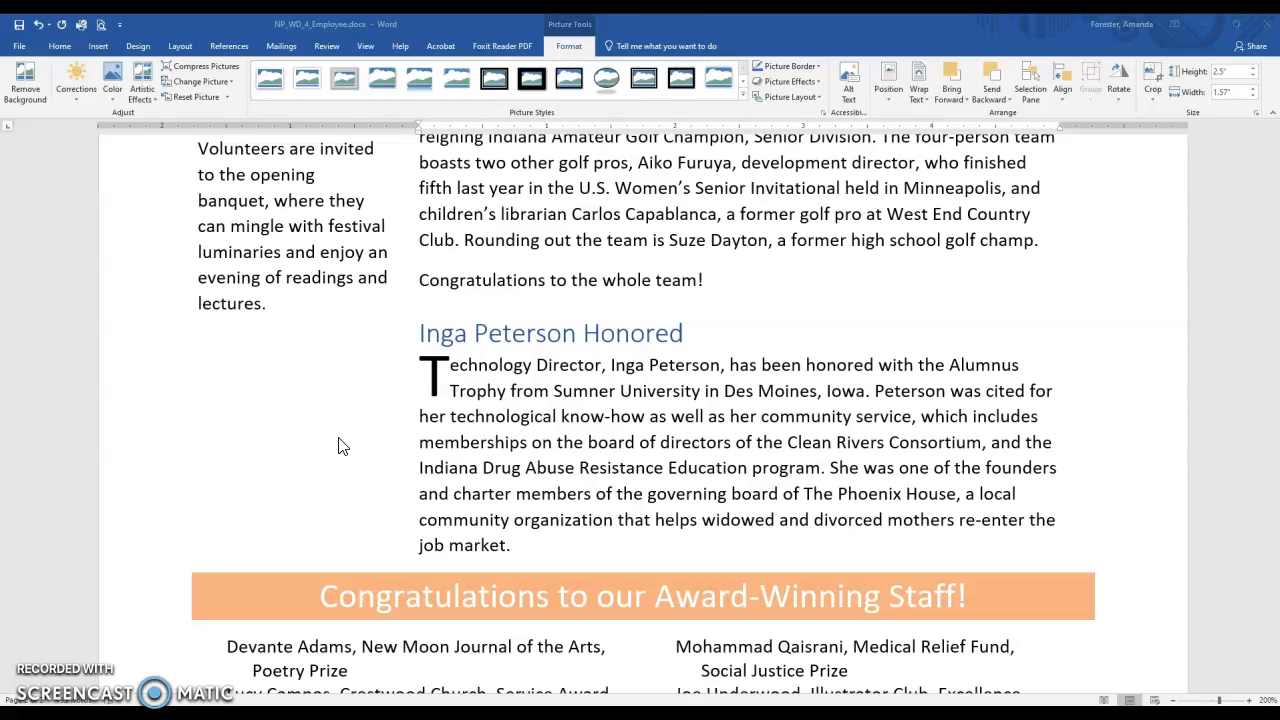
pyautogui.click(99, 47)
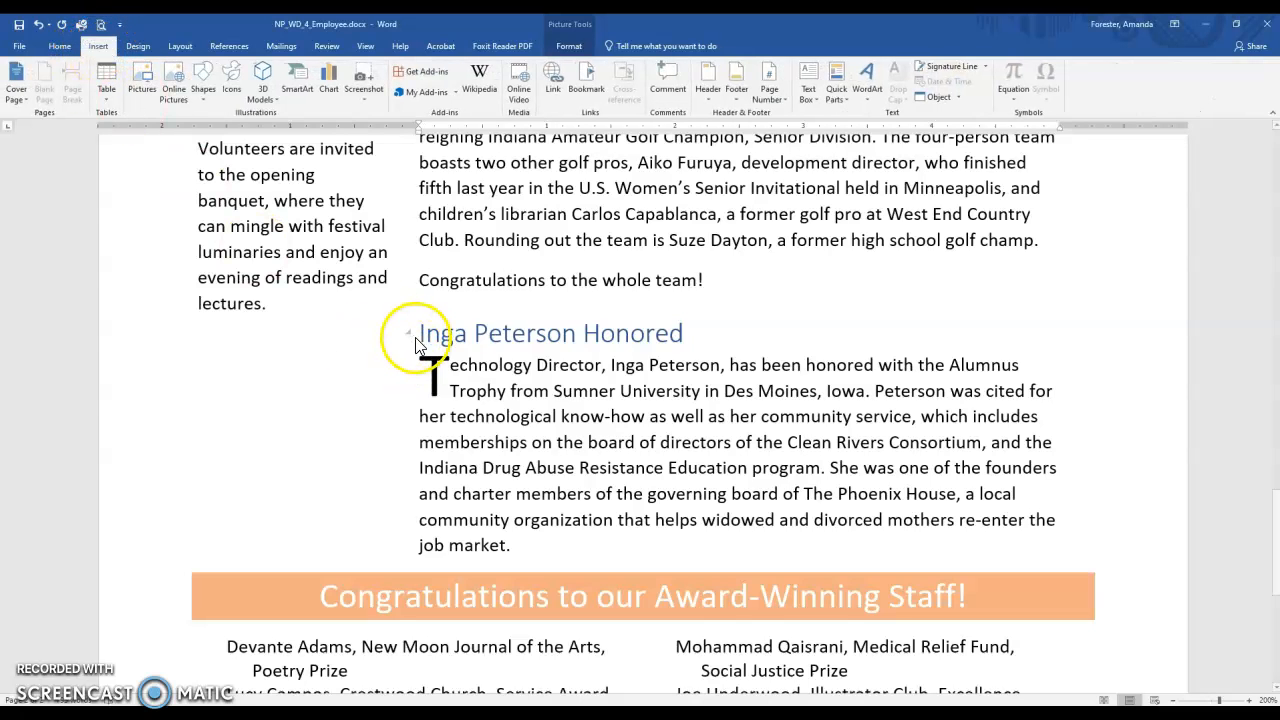
pyautogui.click(418, 341)
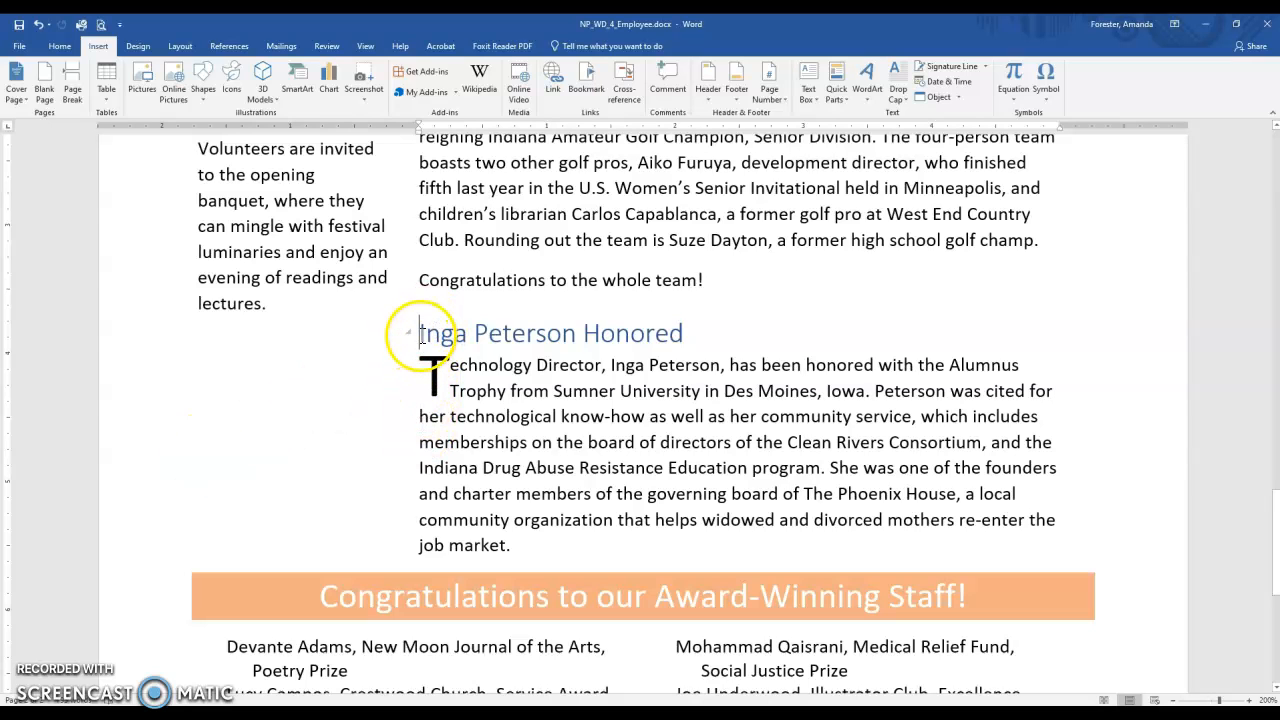
pyautogui.click(232, 90)
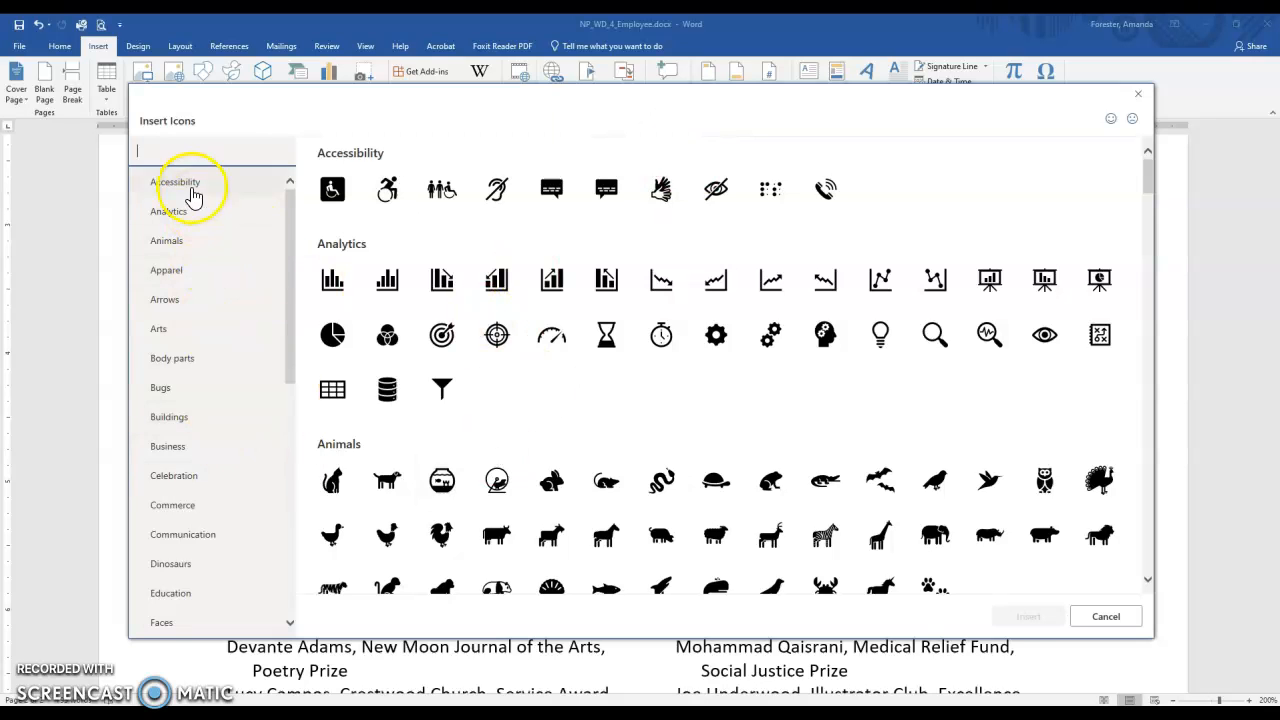
pyautogui.click(181, 483)
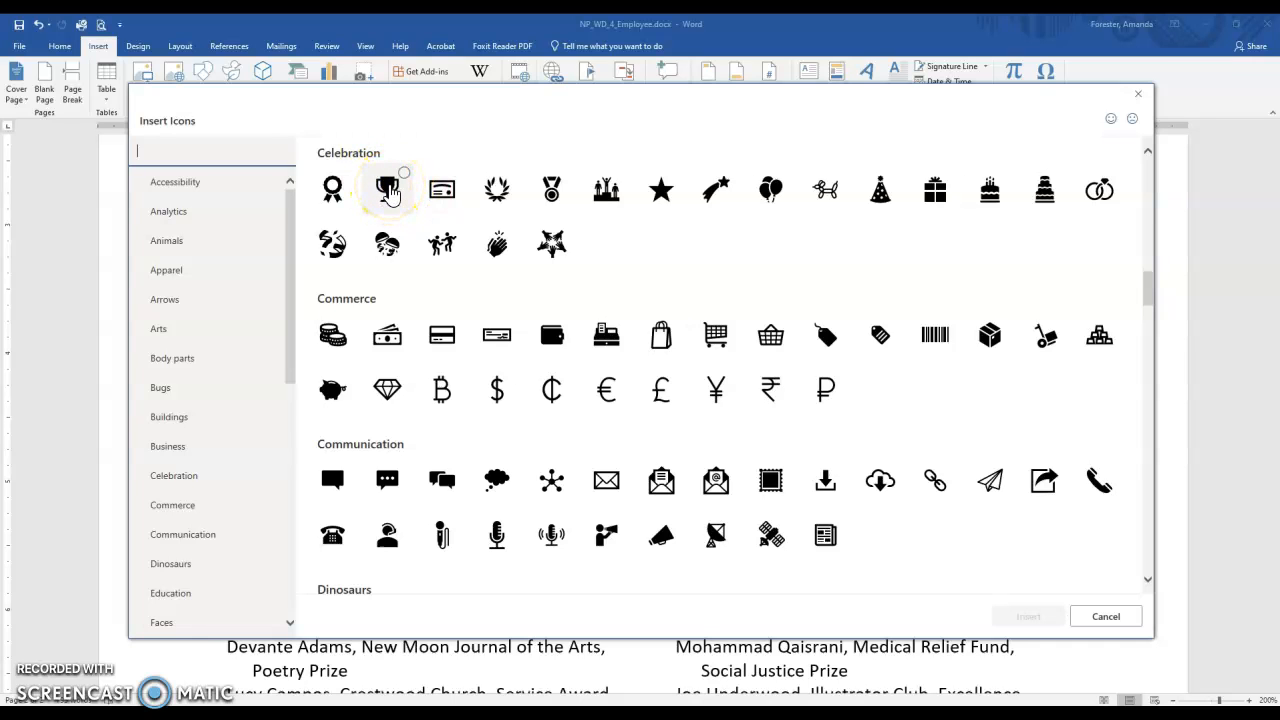
pyautogui.click(181, 486)
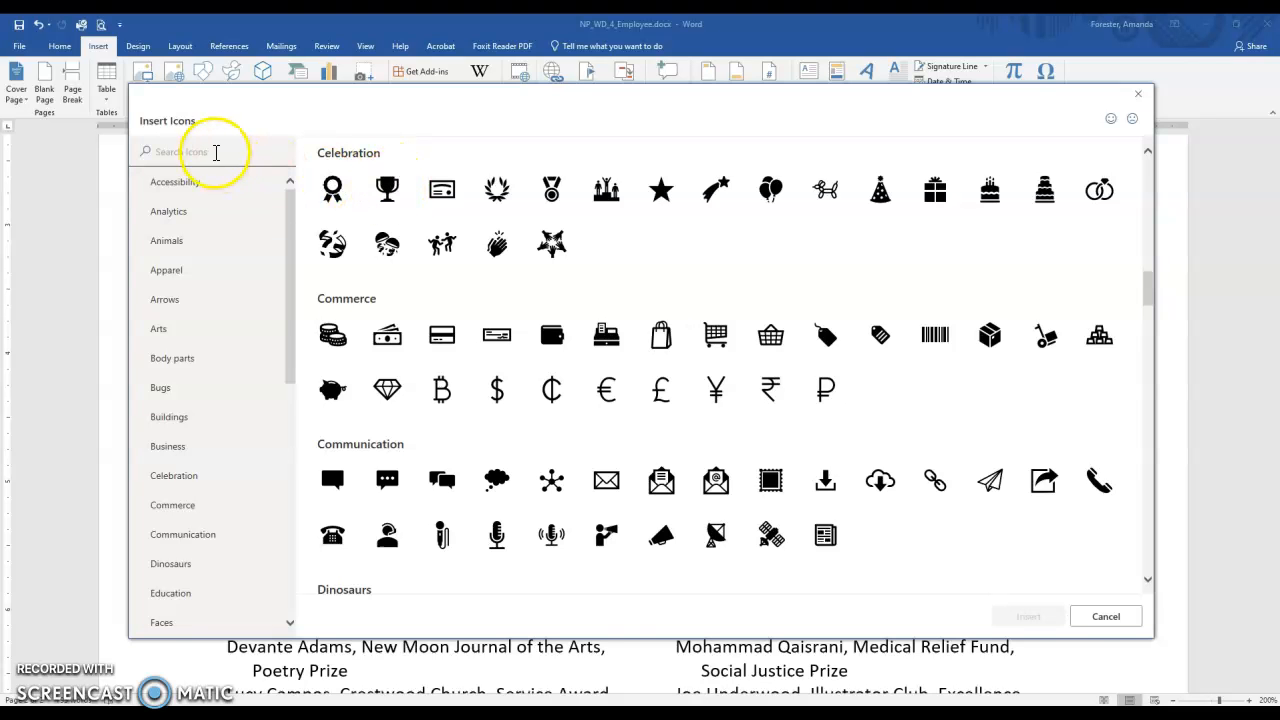
pyautogui.click(388, 190)
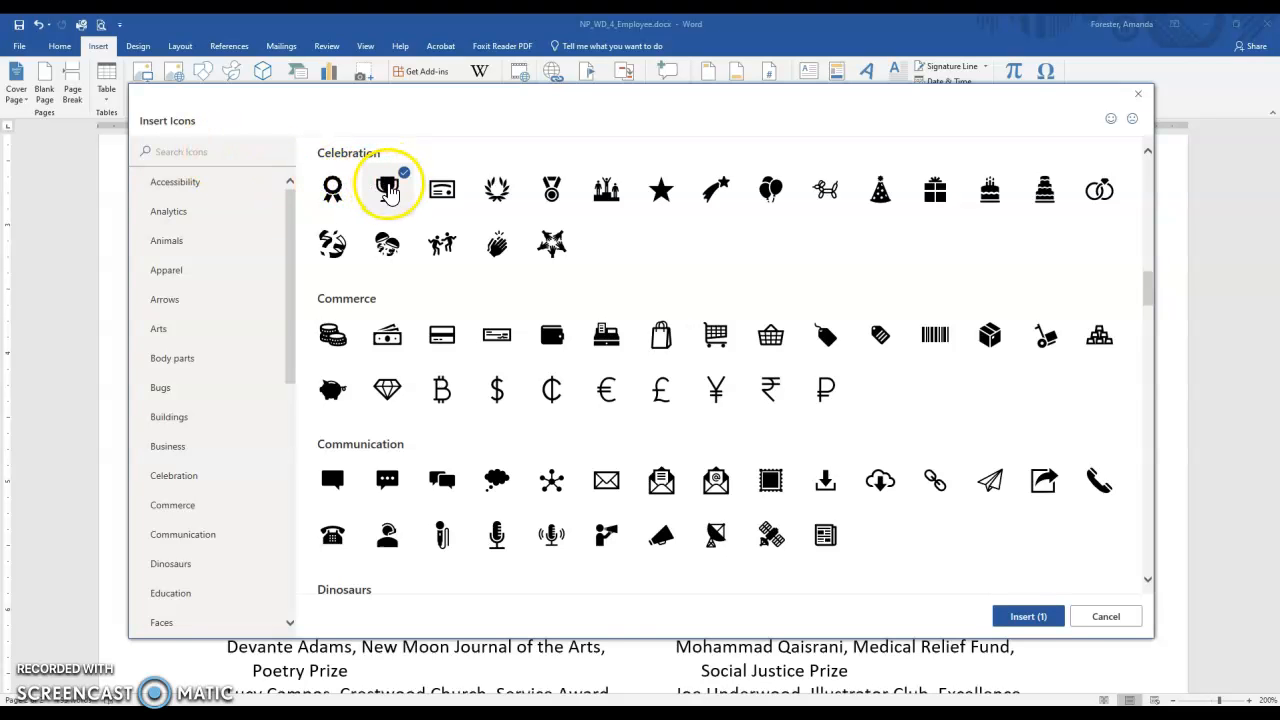
pyautogui.click(1026, 614)
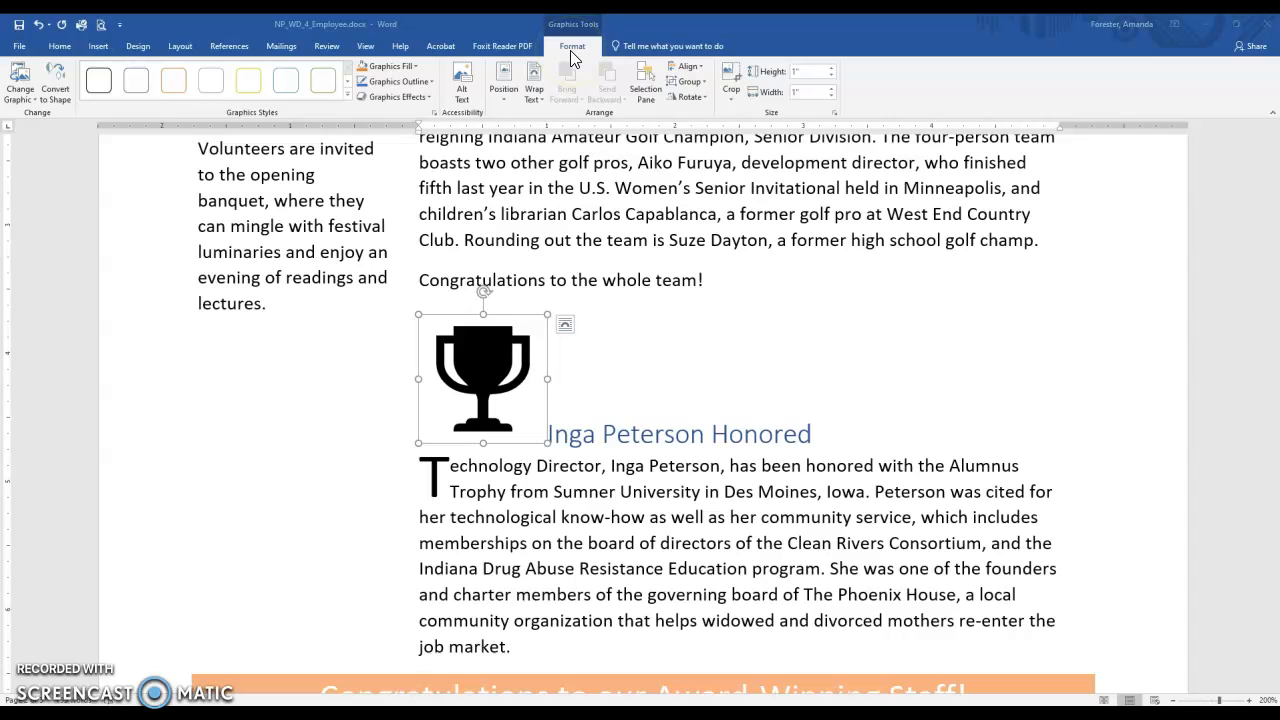
# Set the trophy icon's text wrapping to Tight and fix its position on the page.
pyautogui.click(534, 92)
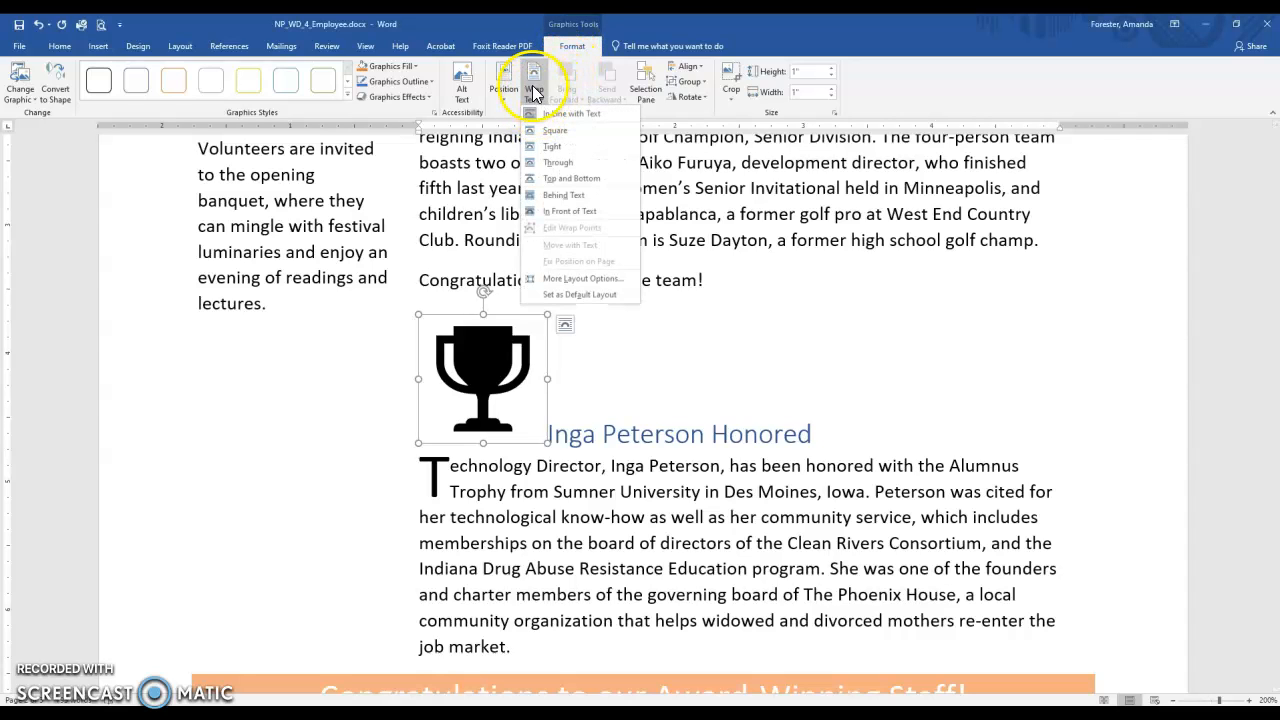
pyautogui.click(546, 158)
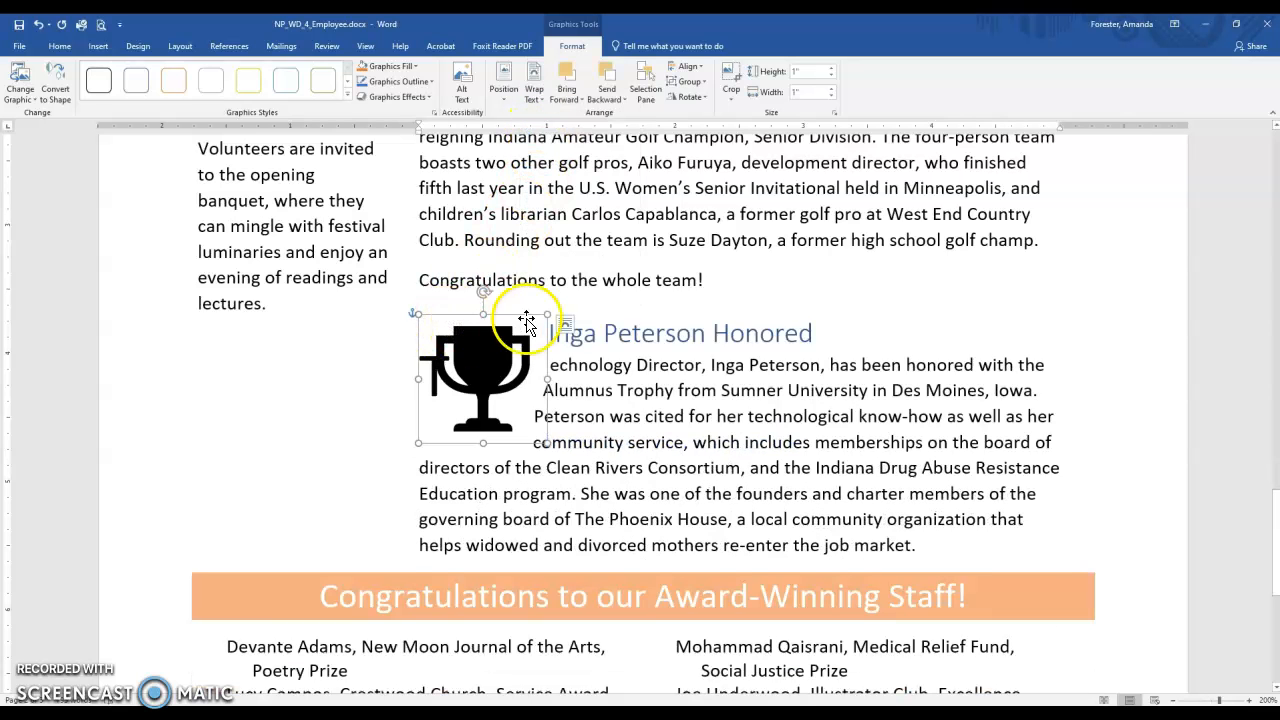
pyautogui.click(565, 326)
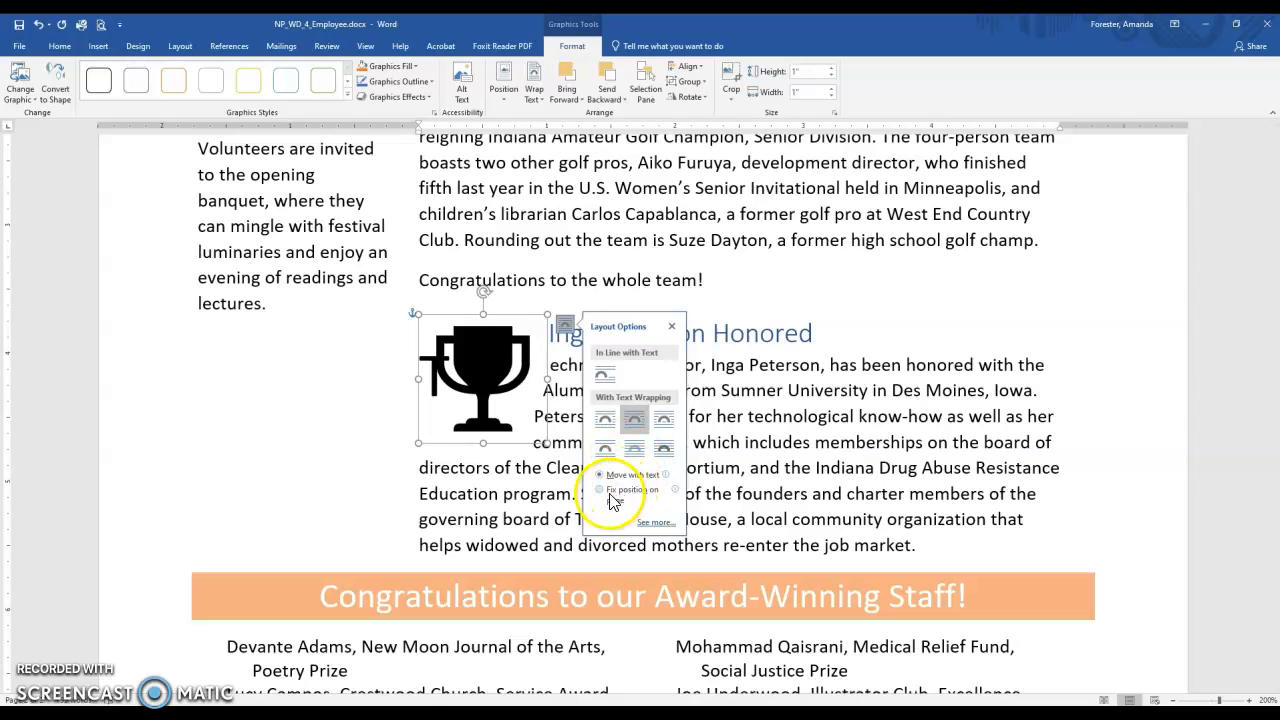
pyautogui.click(566, 330)
pyautogui.click(566, 330)
pyautogui.click(613, 496)
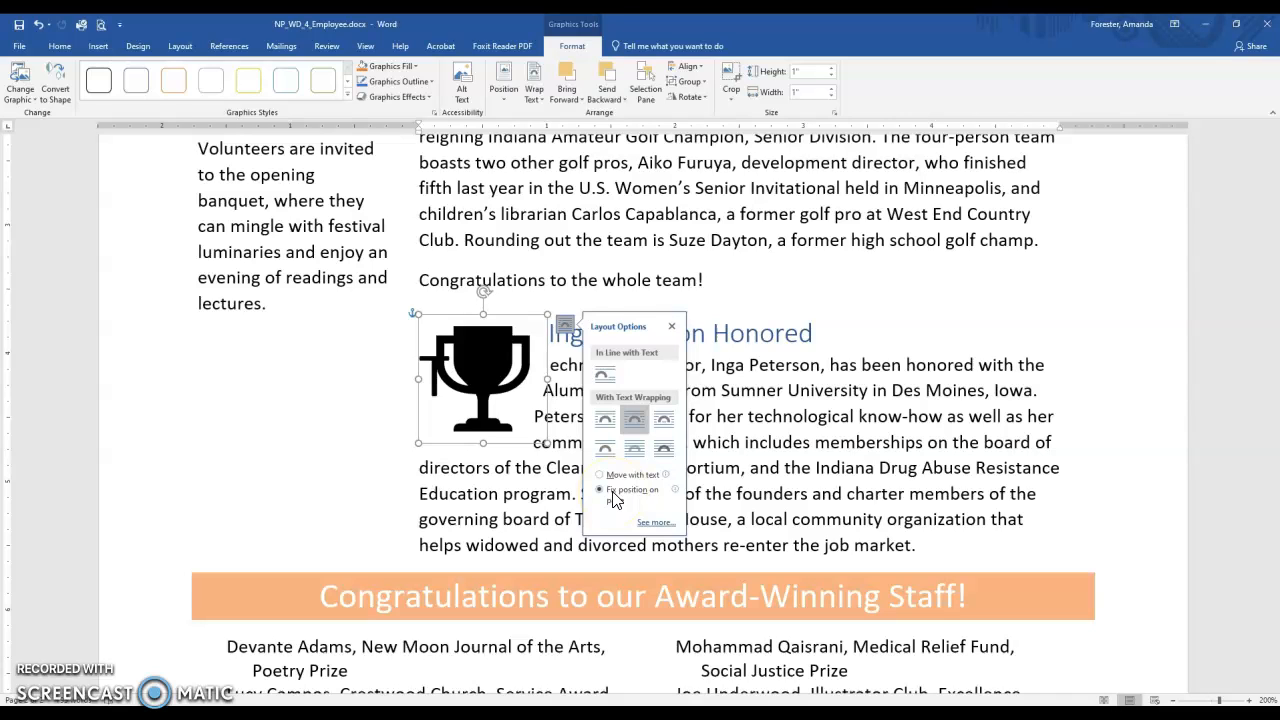
# Set the trophy icon's height to 1.2" and move it into the empty space below the "Volunteers Needed" text.
pyautogui.click(808, 72)
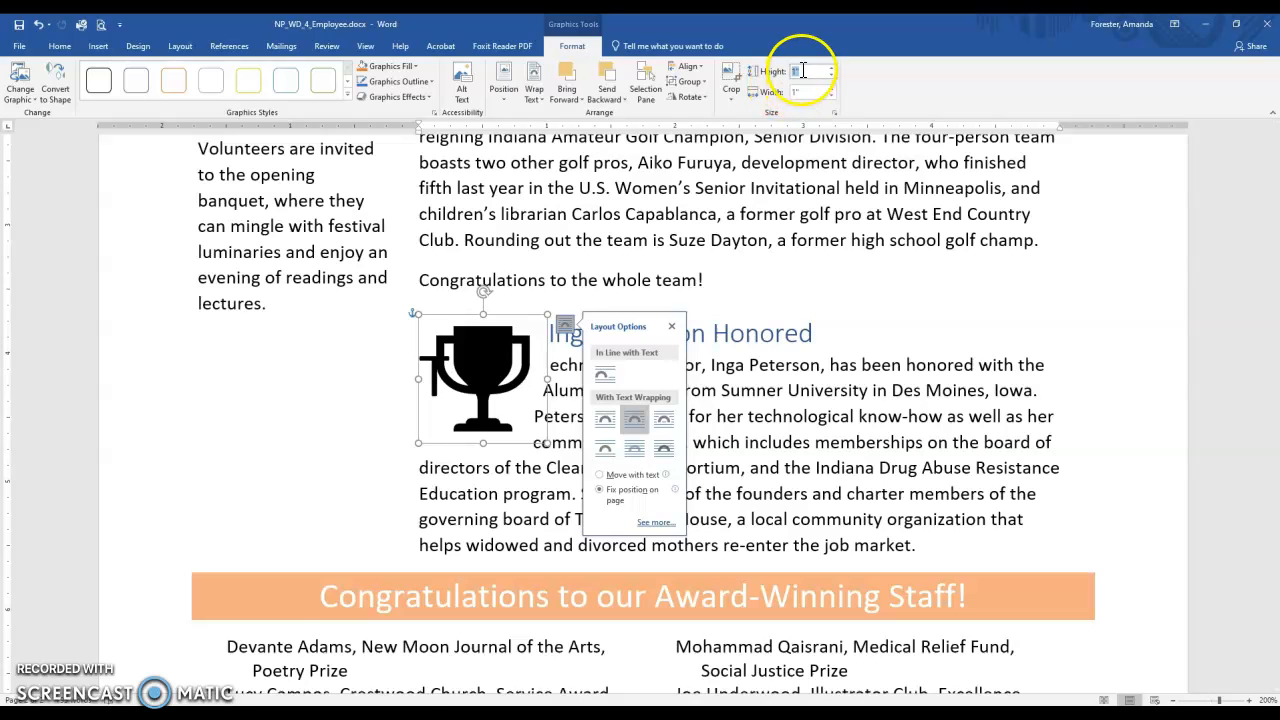
pyautogui.write('1.2')
pyautogui.press('Return')
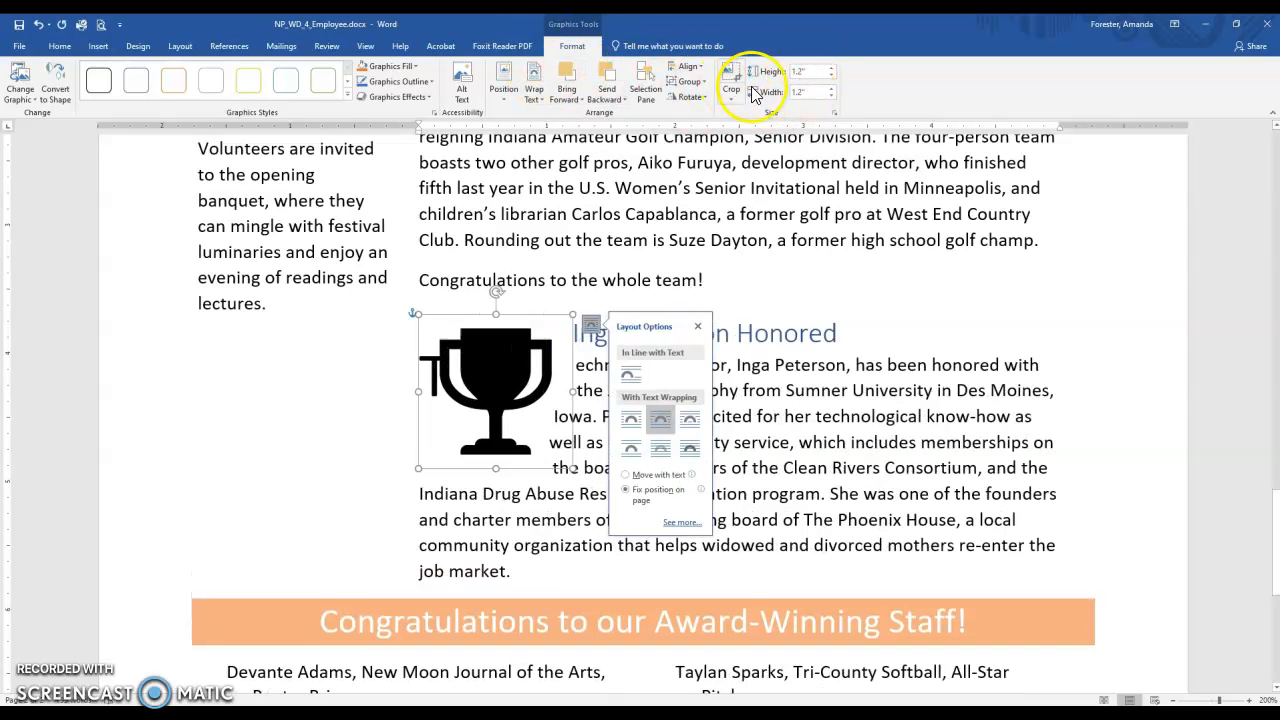
pyautogui.click(494, 378)
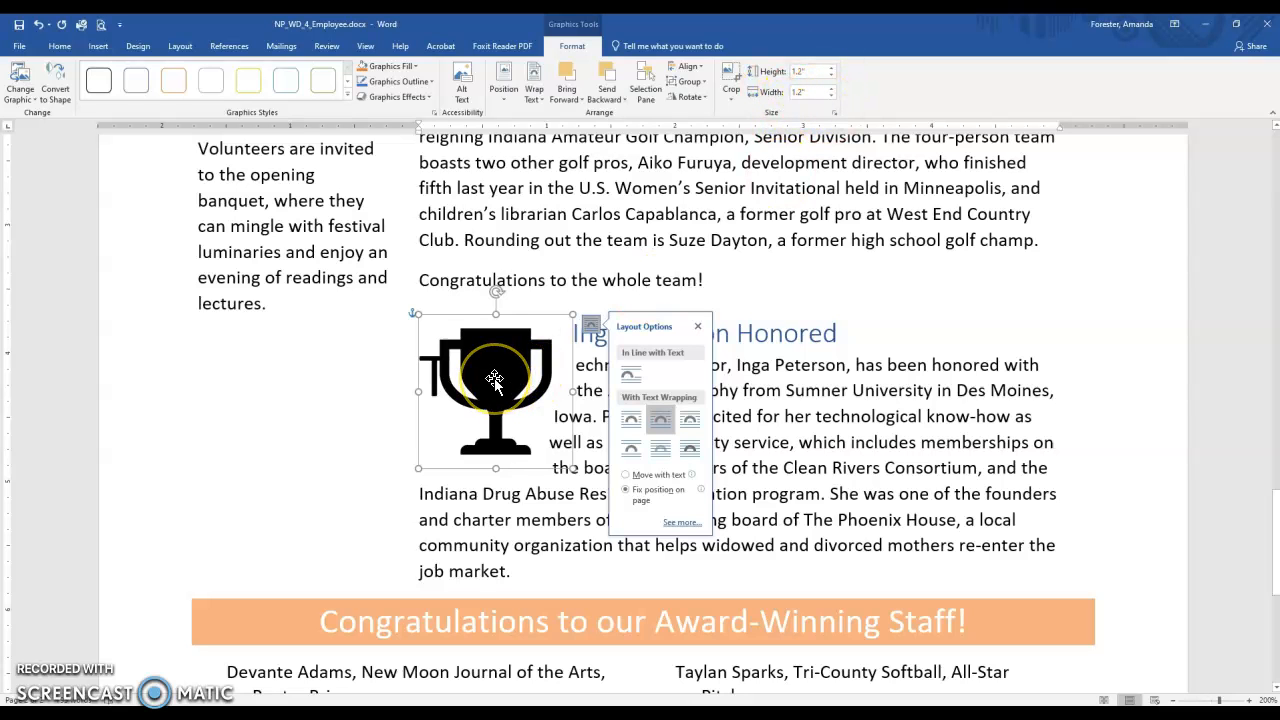
pyautogui.moveTo(494, 378); pyautogui.dragTo(293, 420)
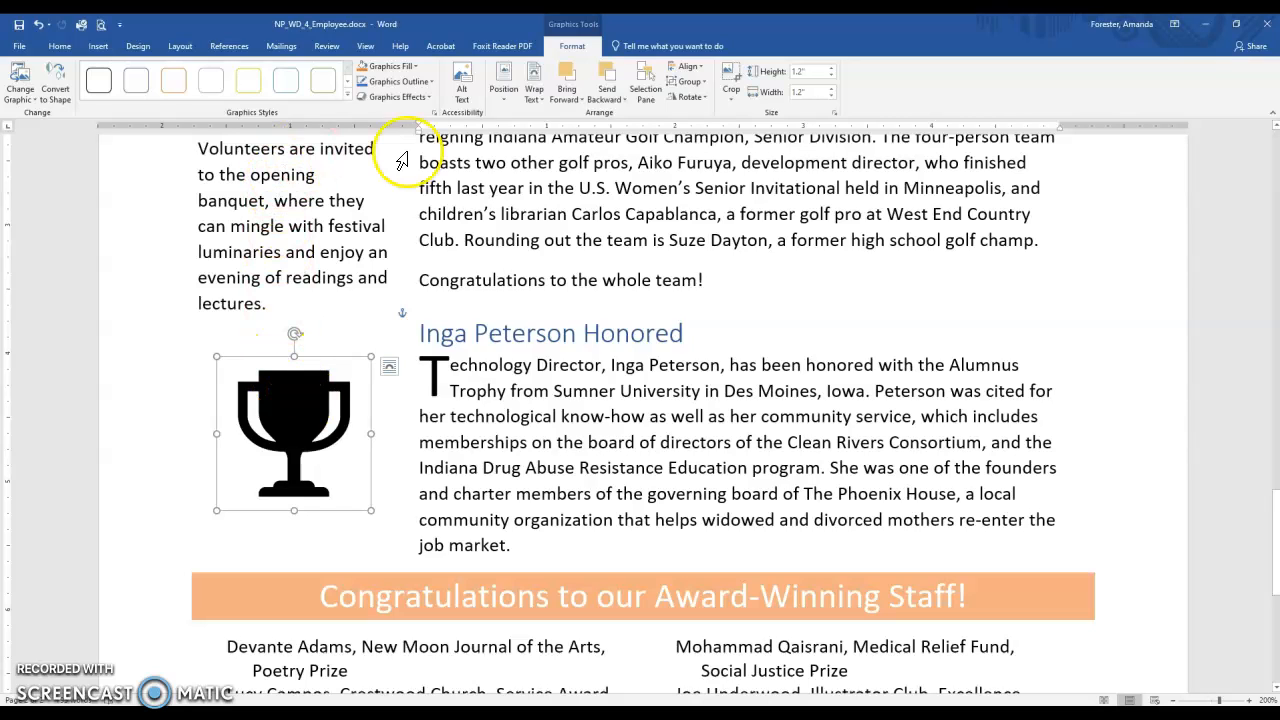
# Apply the blue-fill, black-outline preset style to the trophy icon and add the Glow: 5 point; Orange, Accent color 2 effect.
pyautogui.click(348, 97)
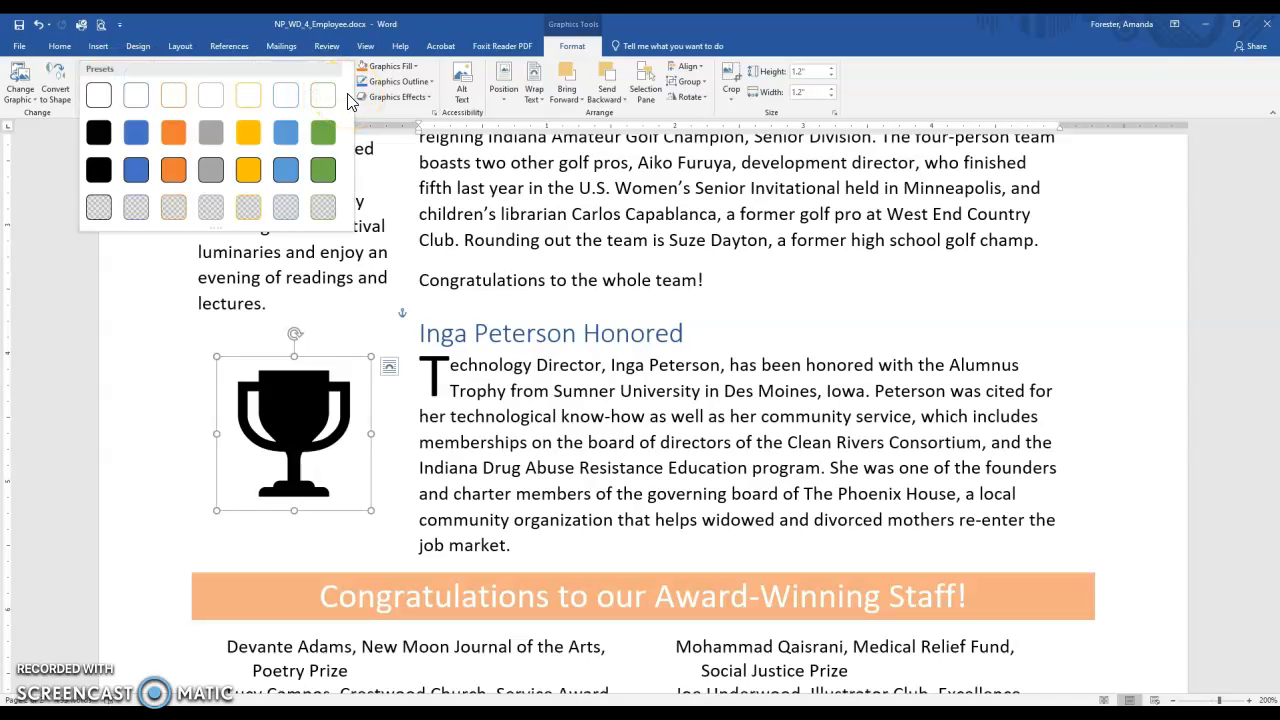
pyautogui.click(135, 172)
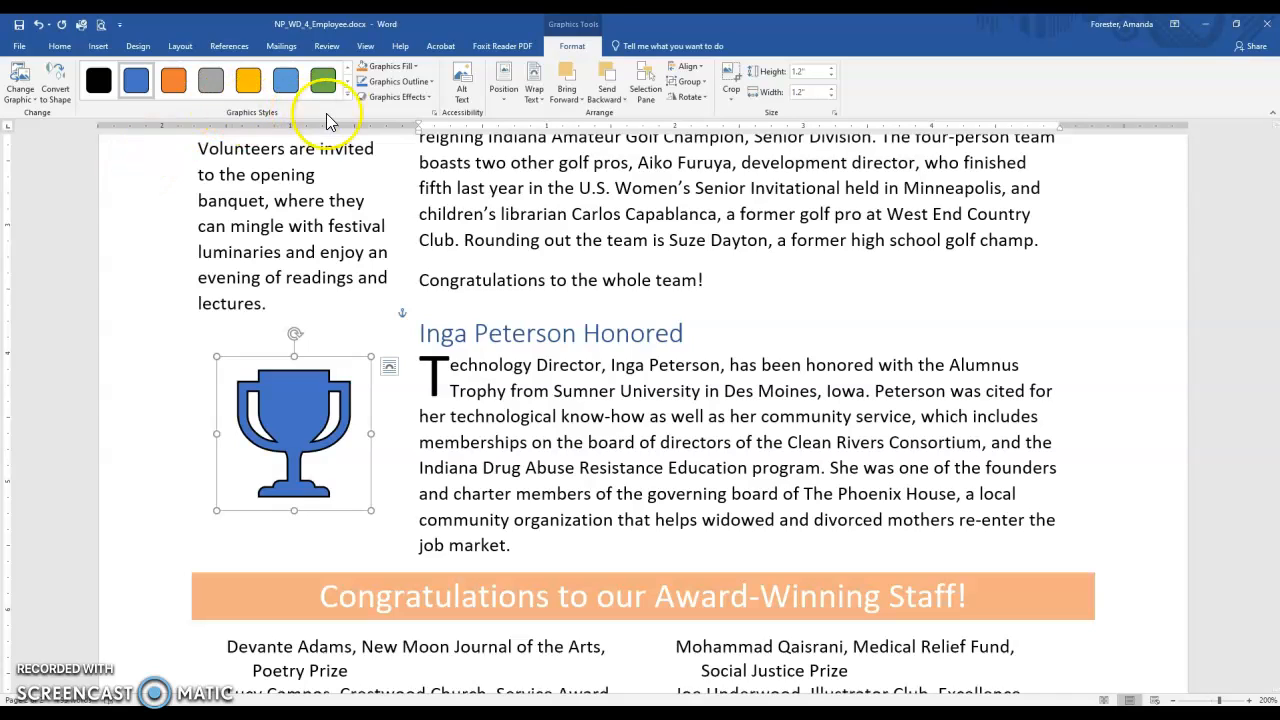
pyautogui.click(417, 98)
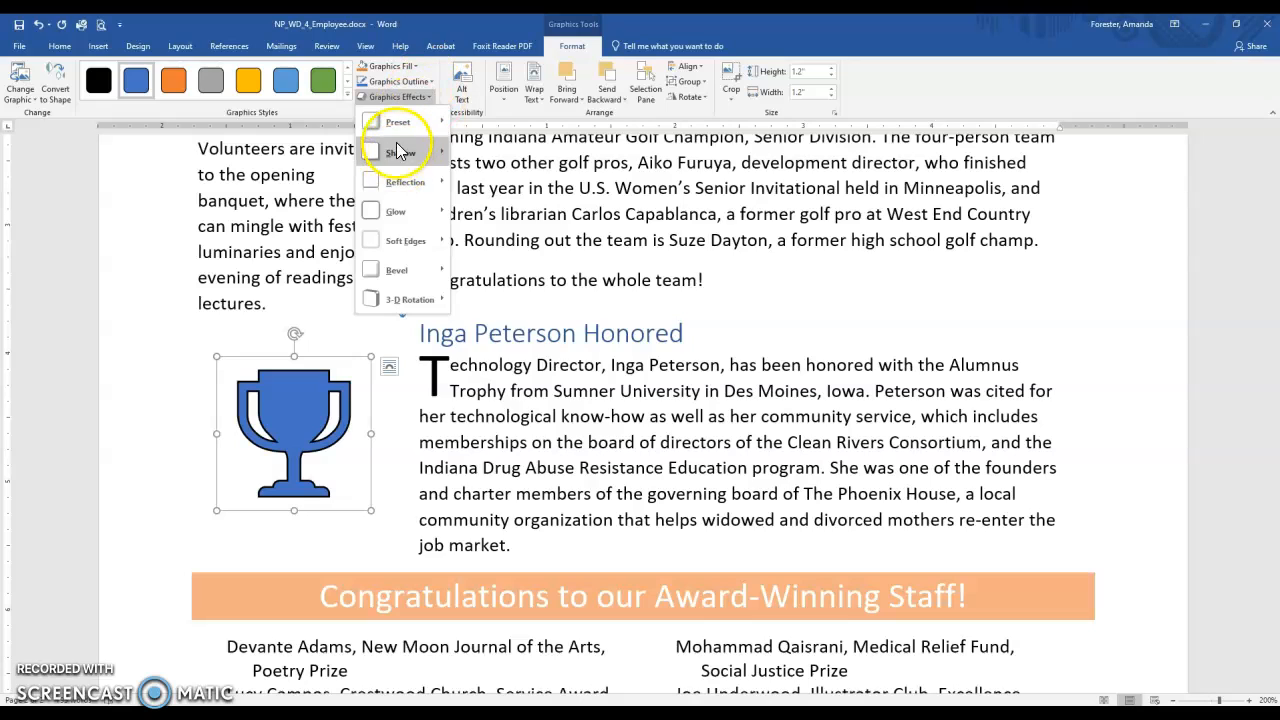
pyautogui.moveTo(396, 142)
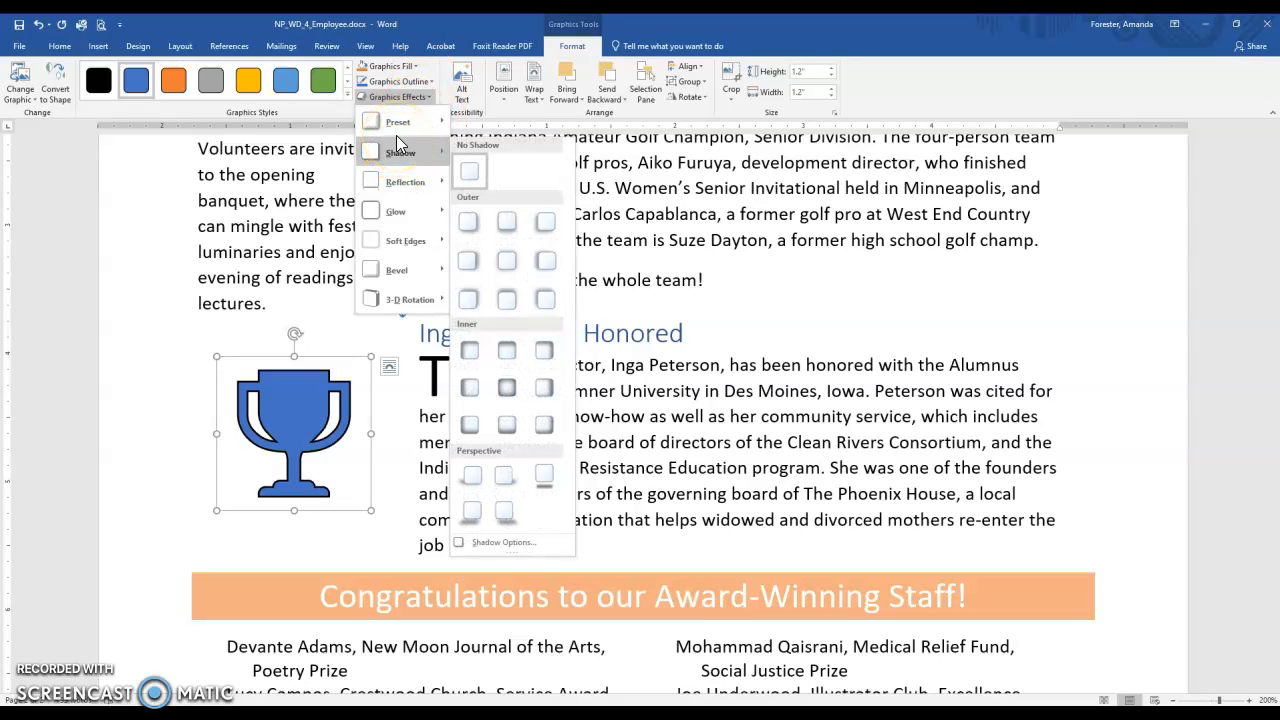
pyautogui.moveTo(393, 213)
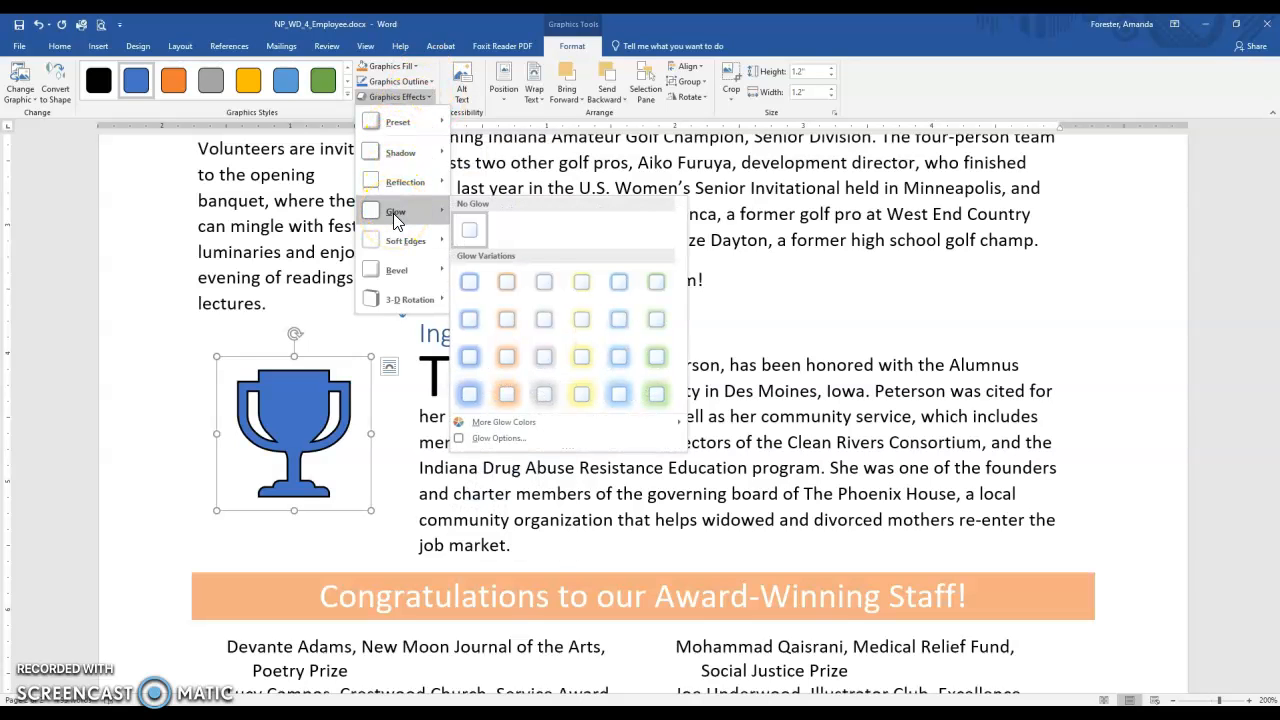
pyautogui.click(505, 286)
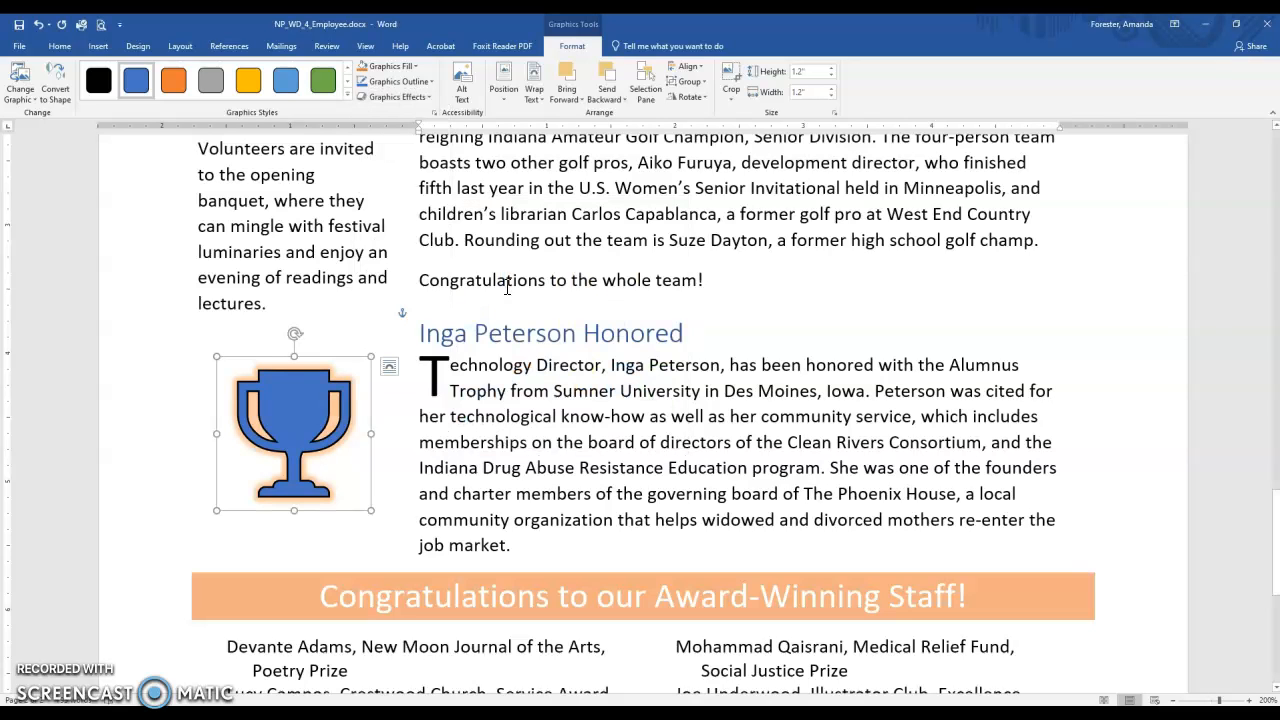
pyautogui.click(245, 420)
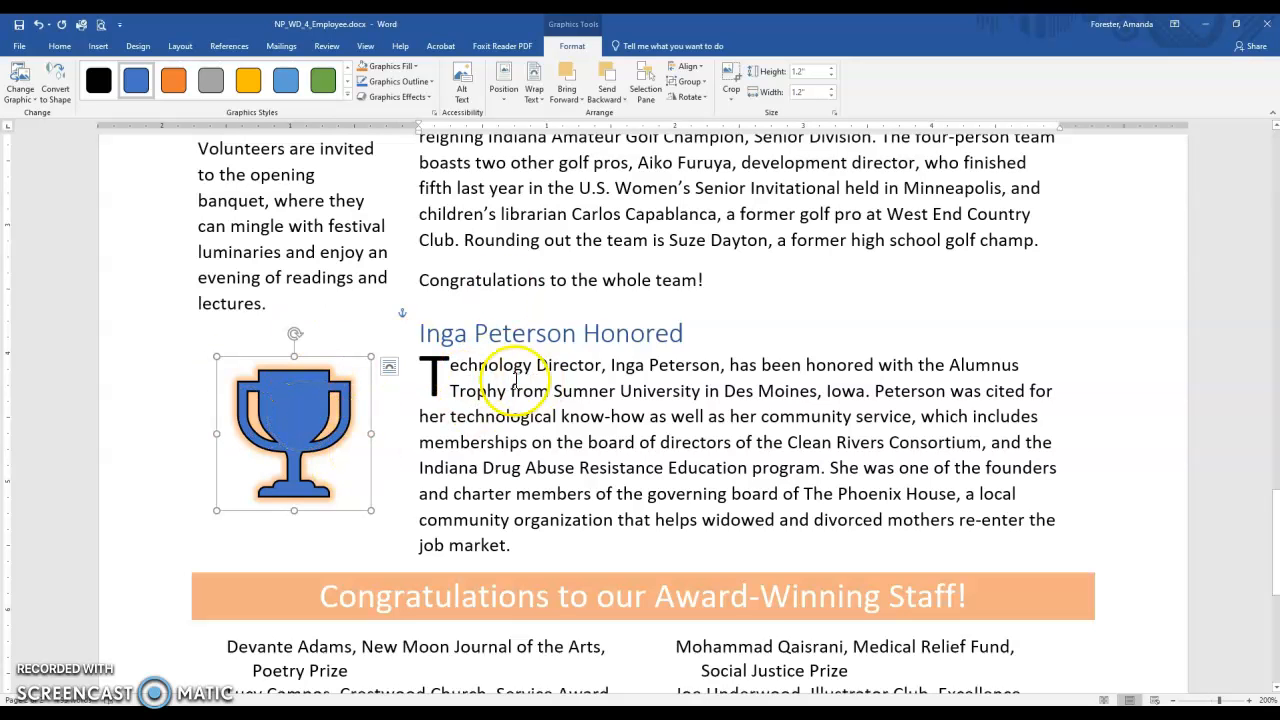
# Insert a Continuous section break after the final "First Prize" entry of the award-winning staff list.
pyautogui.scroll(-5, 586, 429)
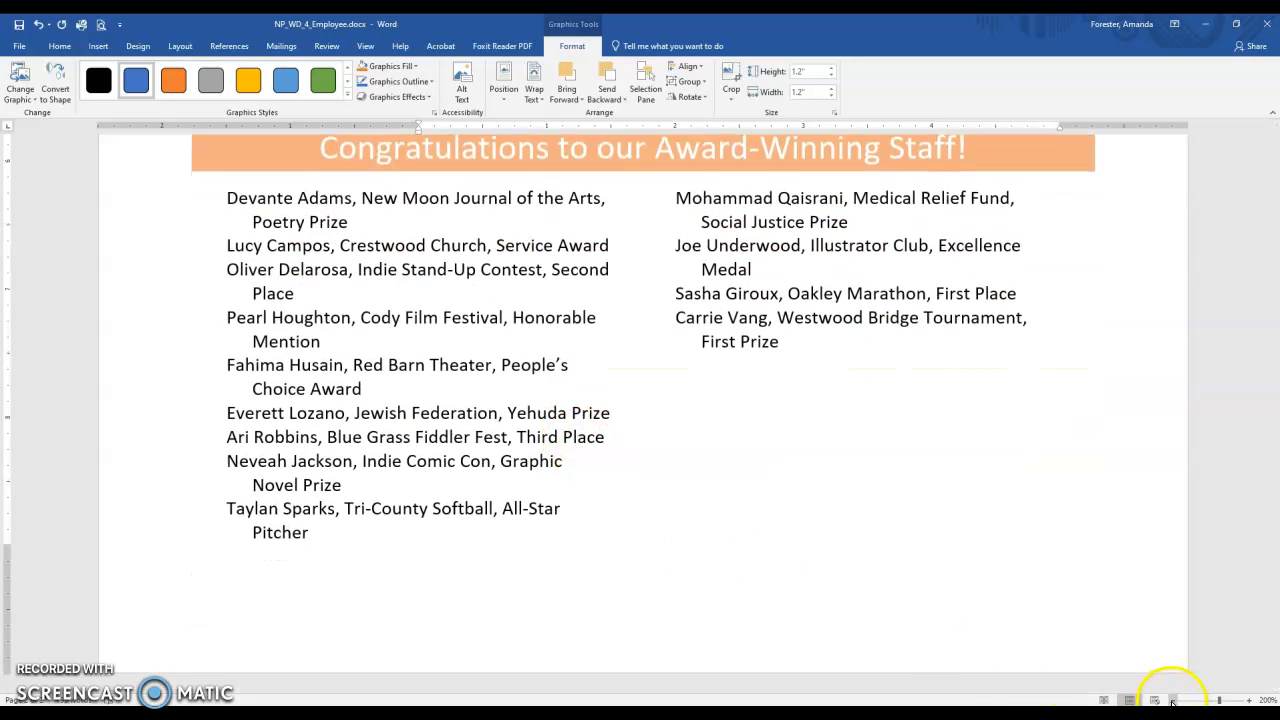
pyautogui.click(1173, 700)
pyautogui.click(1173, 700)
pyautogui.click(1173, 700)
pyautogui.click(1173, 700)
pyautogui.click(1173, 700)
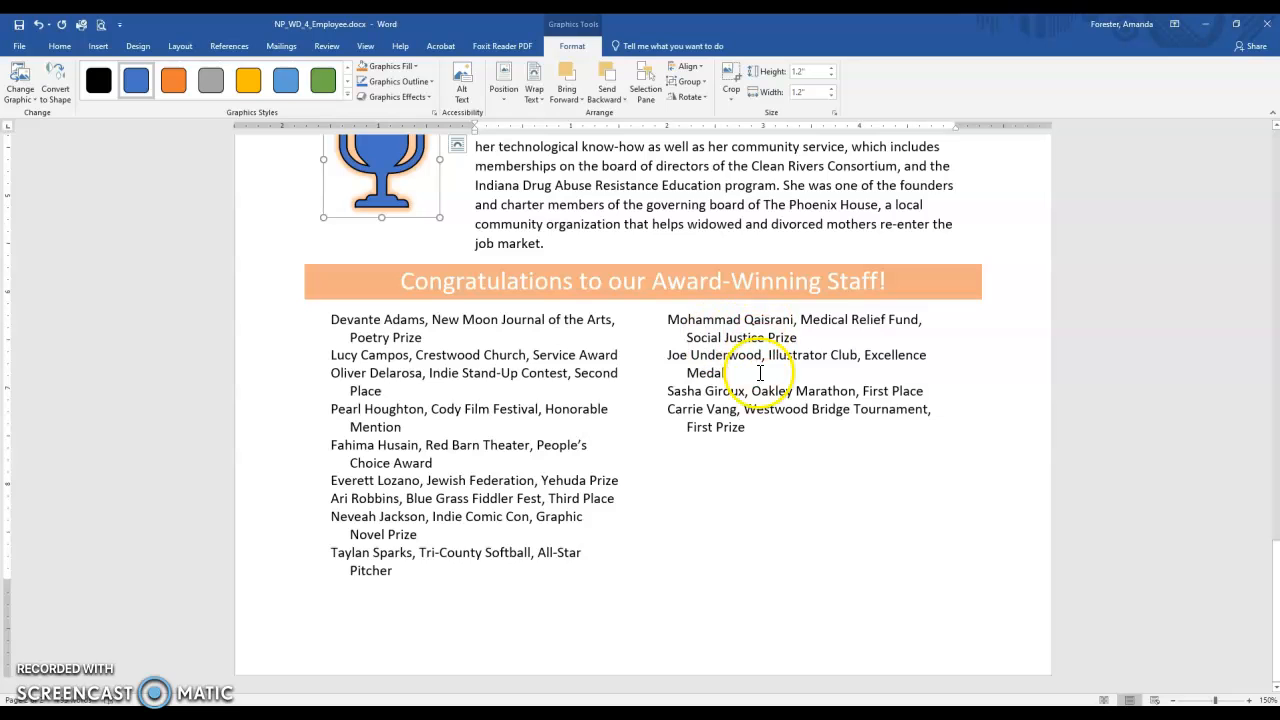
pyautogui.click(762, 341)
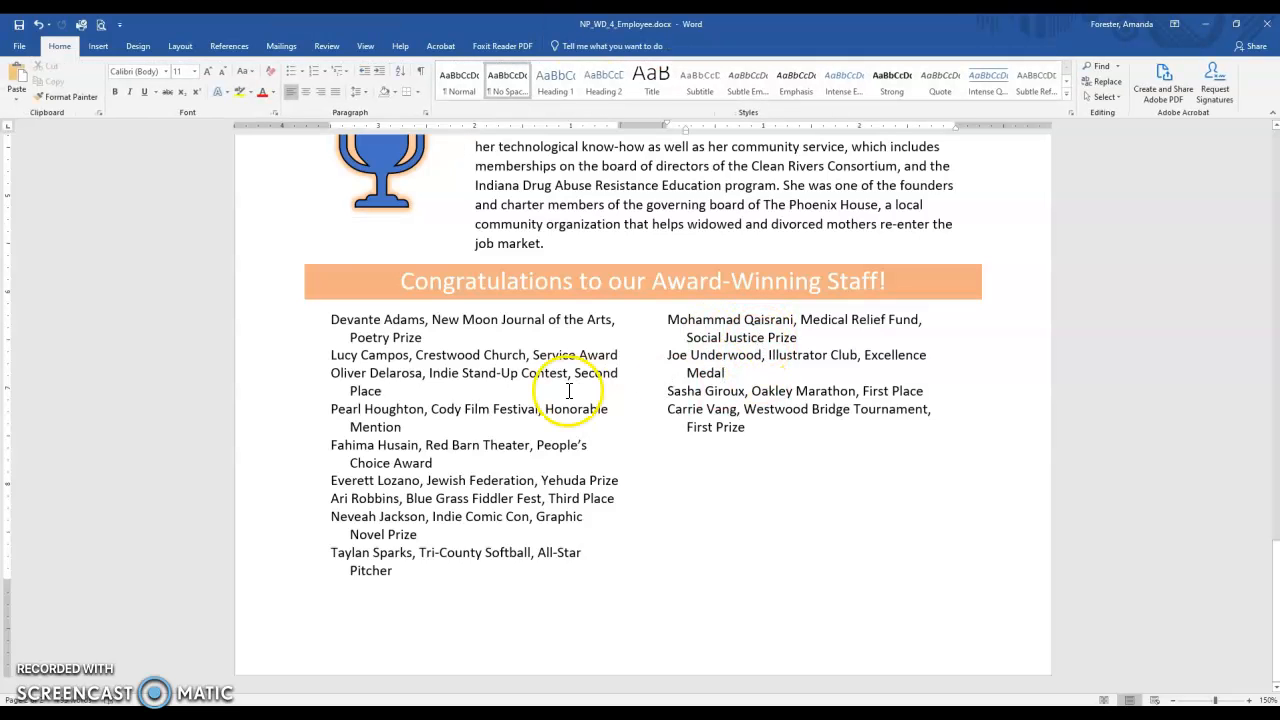
pyautogui.click(751, 434)
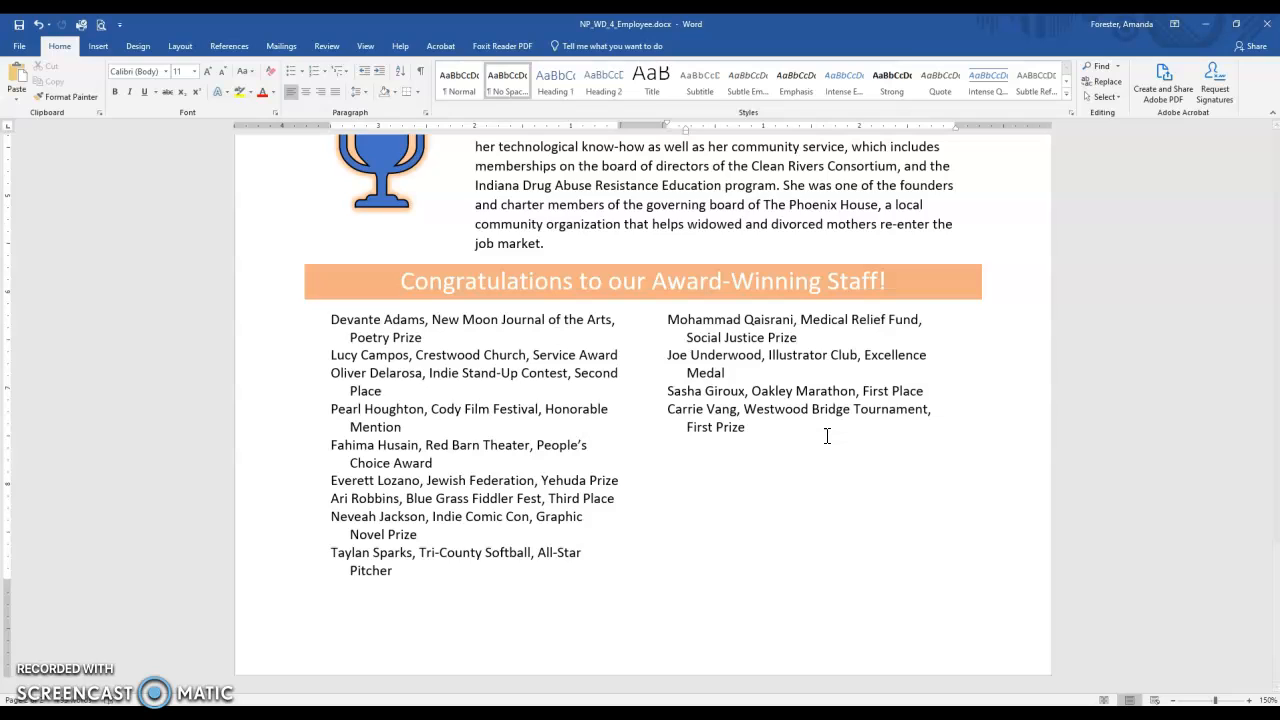
pyautogui.click(182, 48)
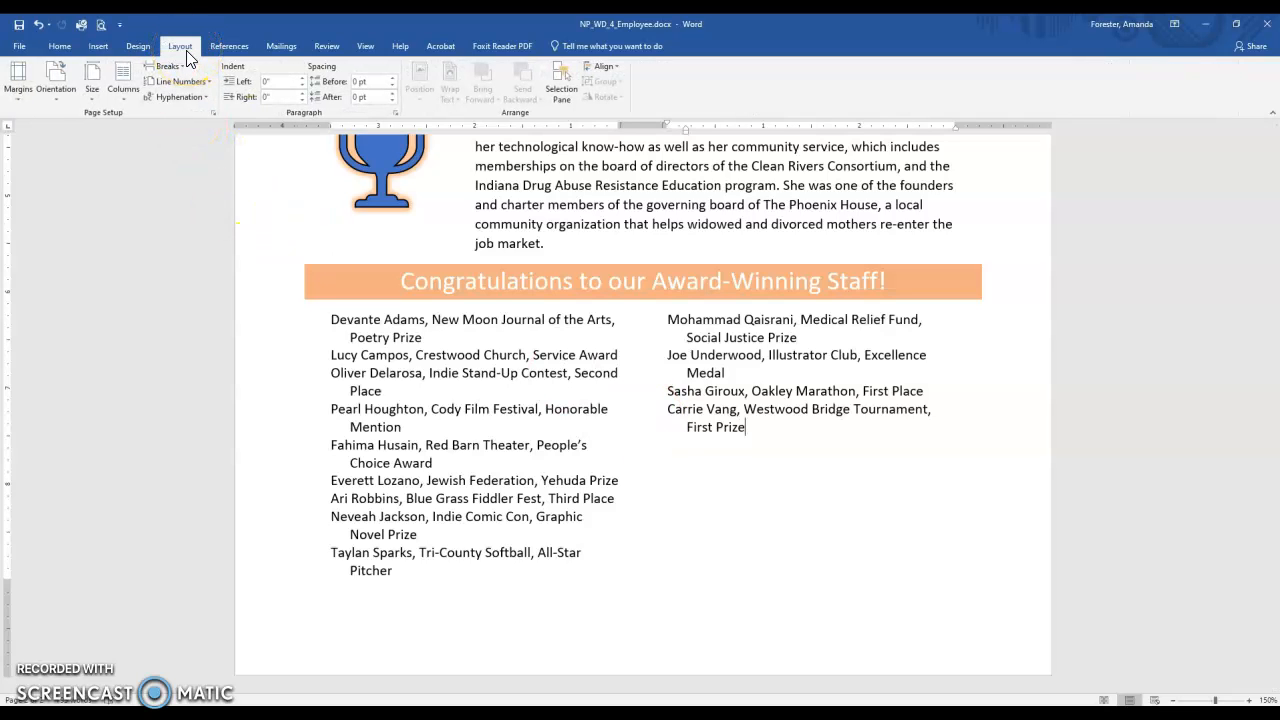
pyautogui.click(170, 66)
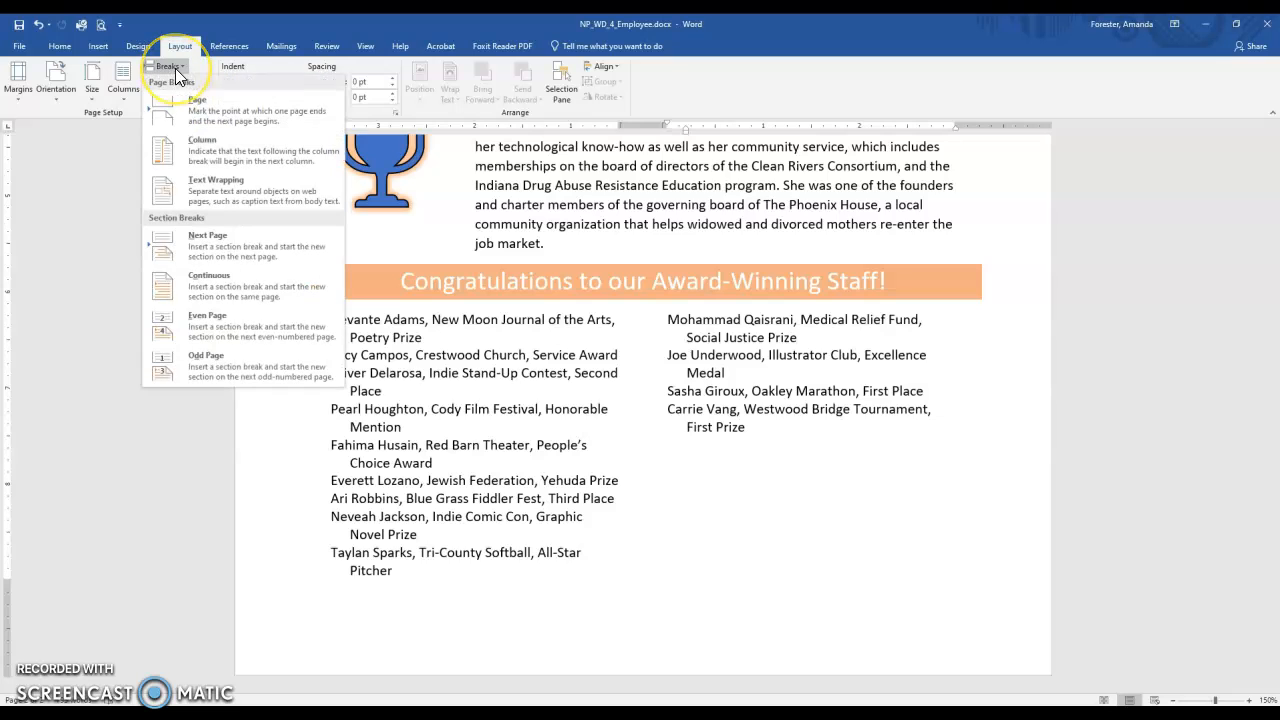
pyautogui.click(197, 289)
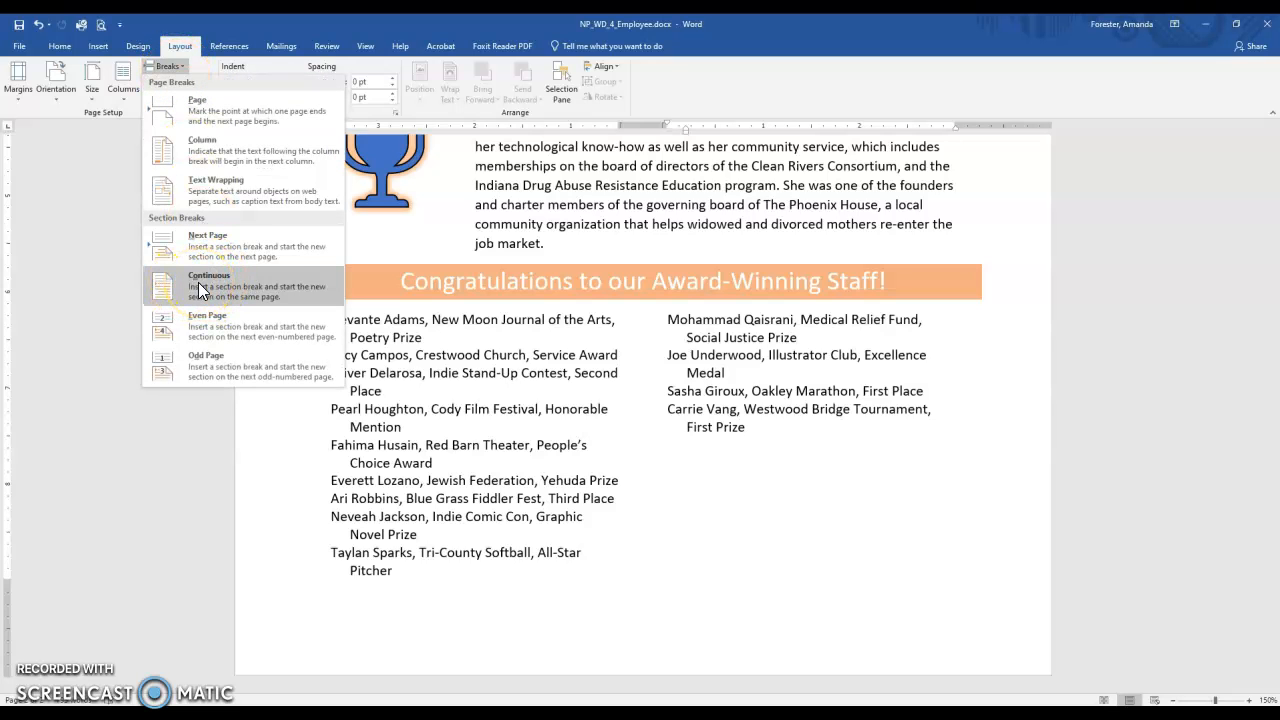
# Insert the Continuous section break that balances the award list columns, and display the newsletter's pages side by side in multiple-page view.
pyautogui.click(200, 289)
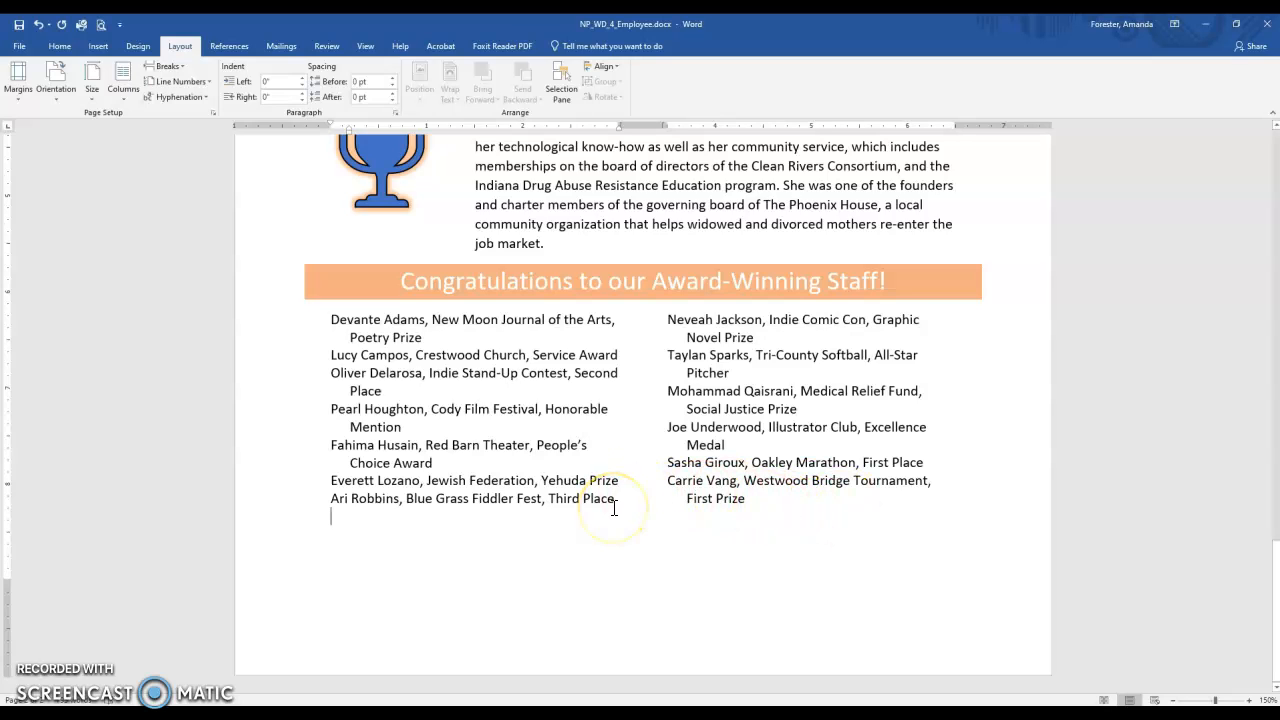
pyautogui.scroll(3, 614, 508)
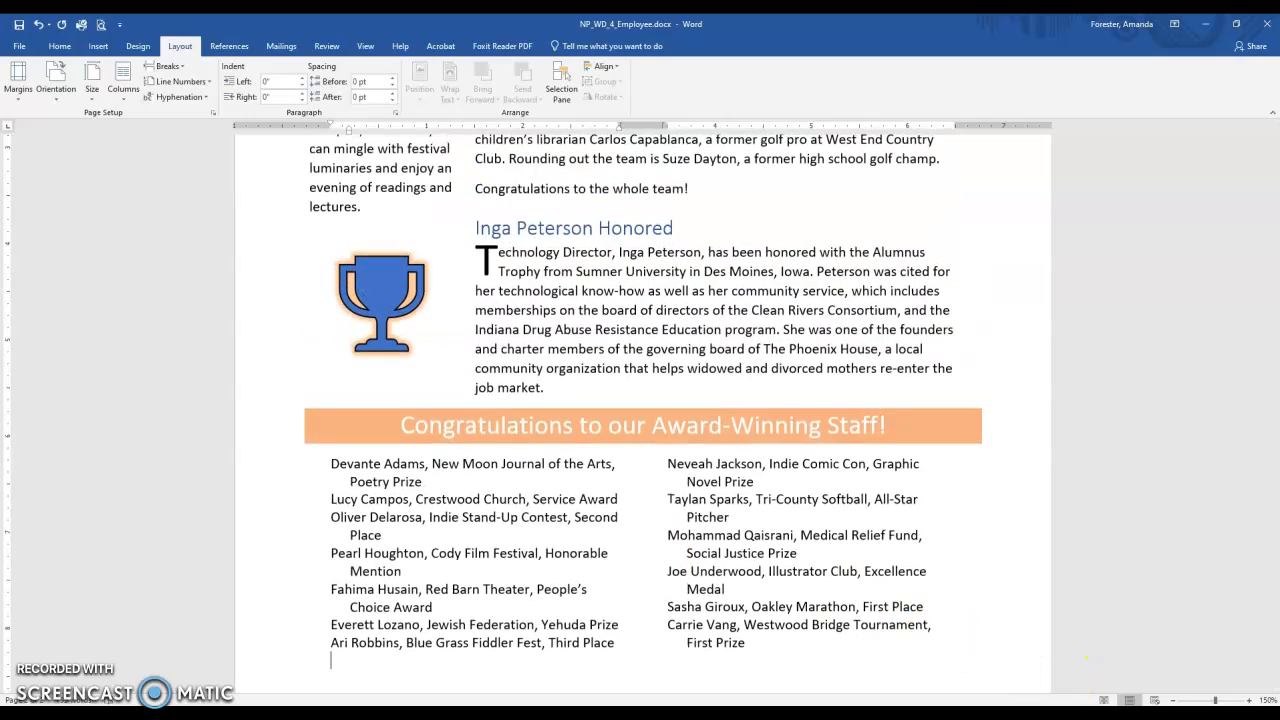
pyautogui.click(1172, 701)
pyautogui.click(1172, 701)
pyautogui.click(1172, 701)
pyautogui.click(1172, 701)
pyautogui.click(1172, 701)
pyautogui.click(1172, 701)
pyautogui.click(1172, 701)
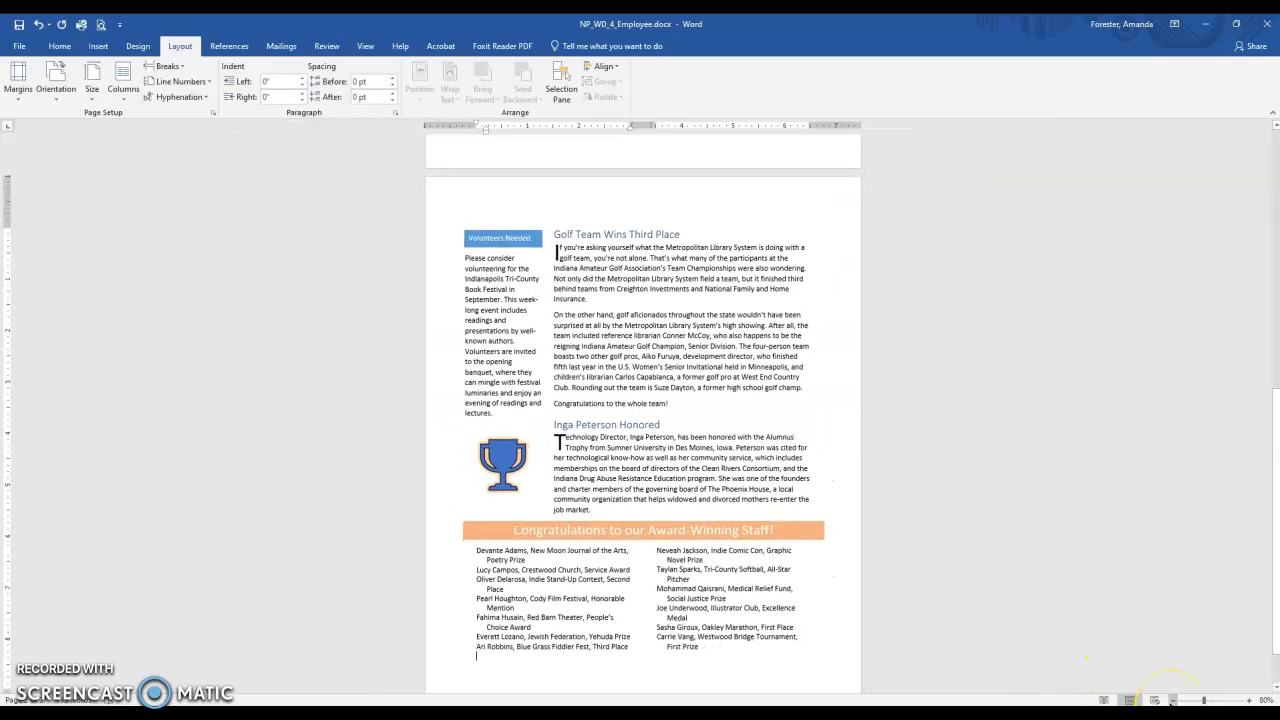
pyautogui.click(368, 46)
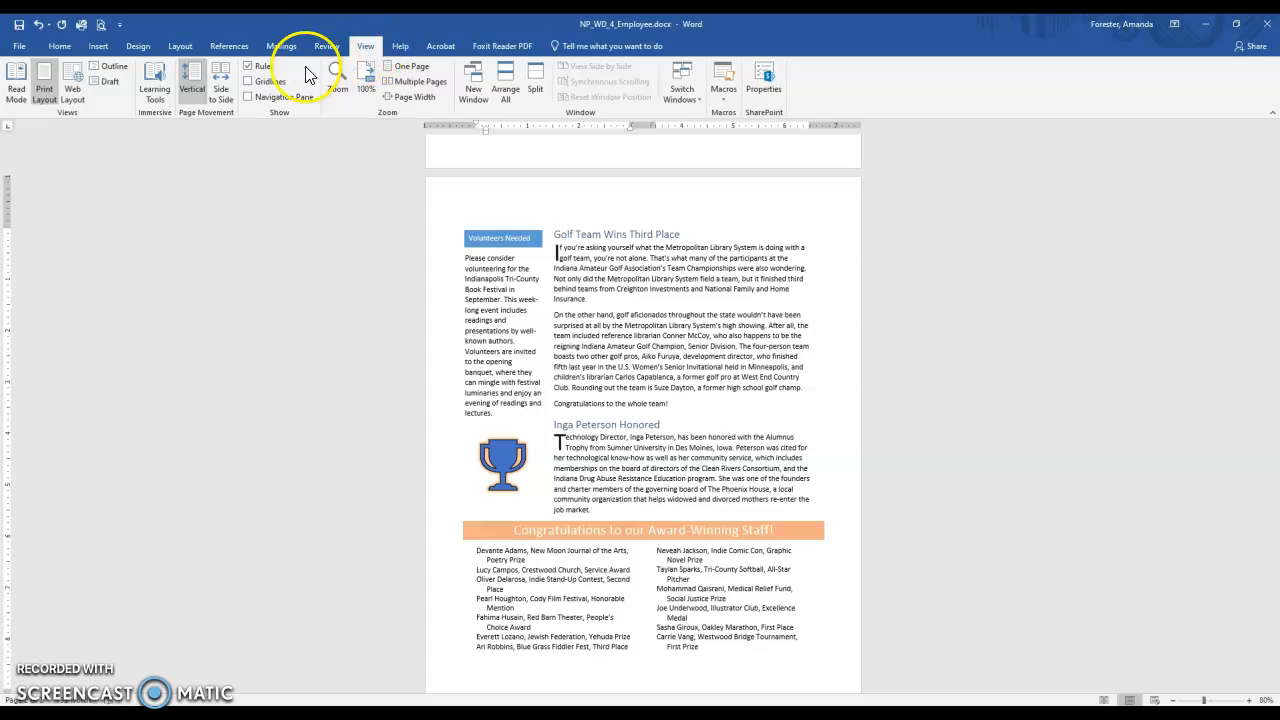
pyautogui.click(412, 81)
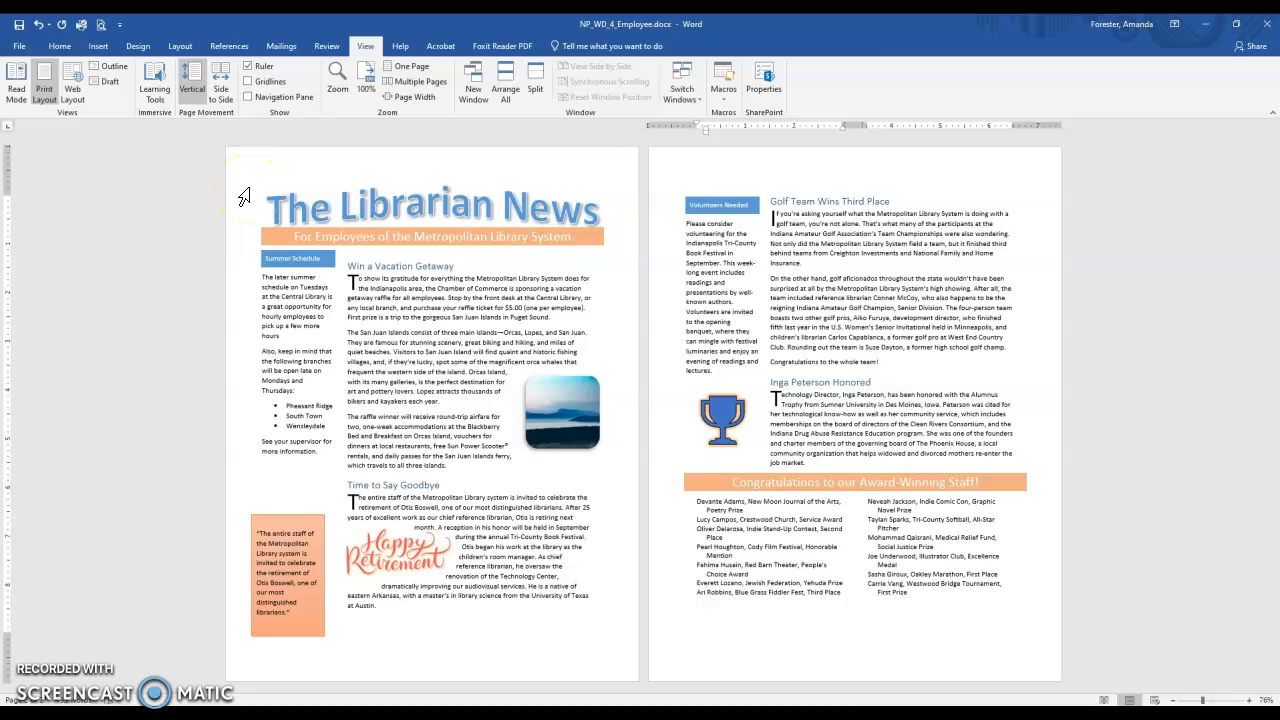
# Change the newsletter's theme colors to Blue Warm.
pyautogui.click(137, 47)
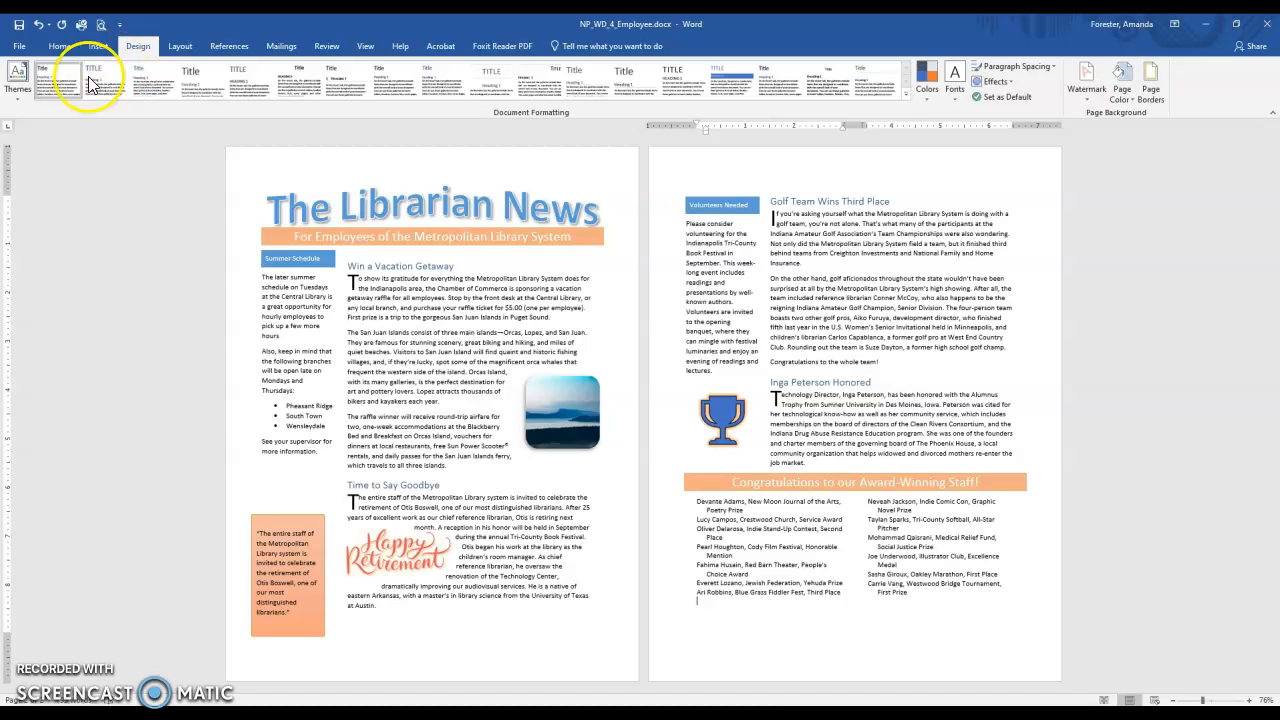
pyautogui.click(18, 85)
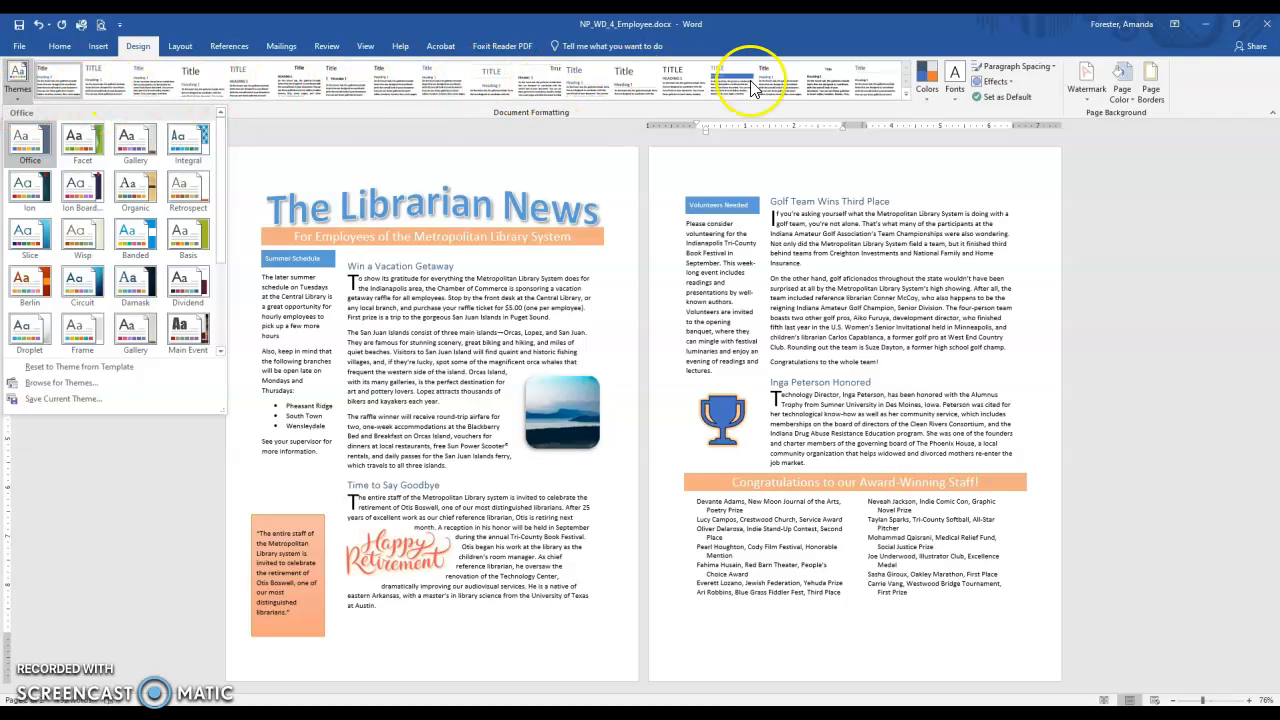
pyautogui.click(925, 90)
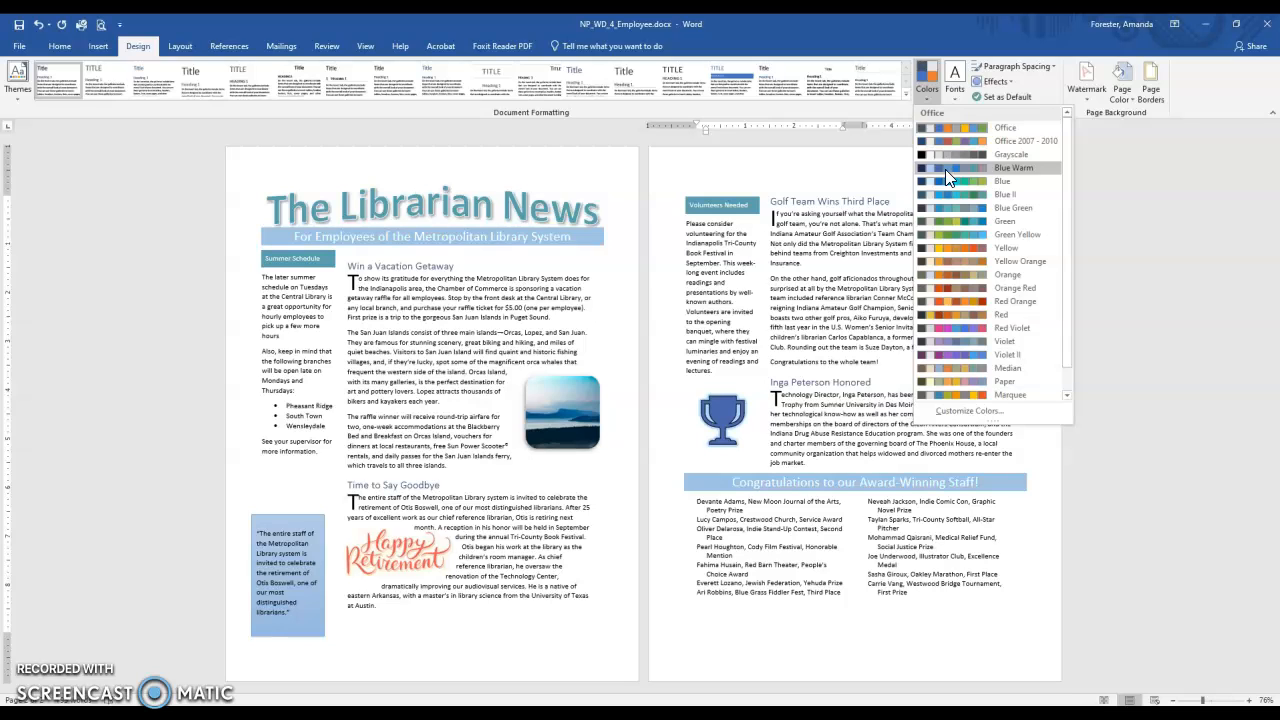
pyautogui.click(945, 169)
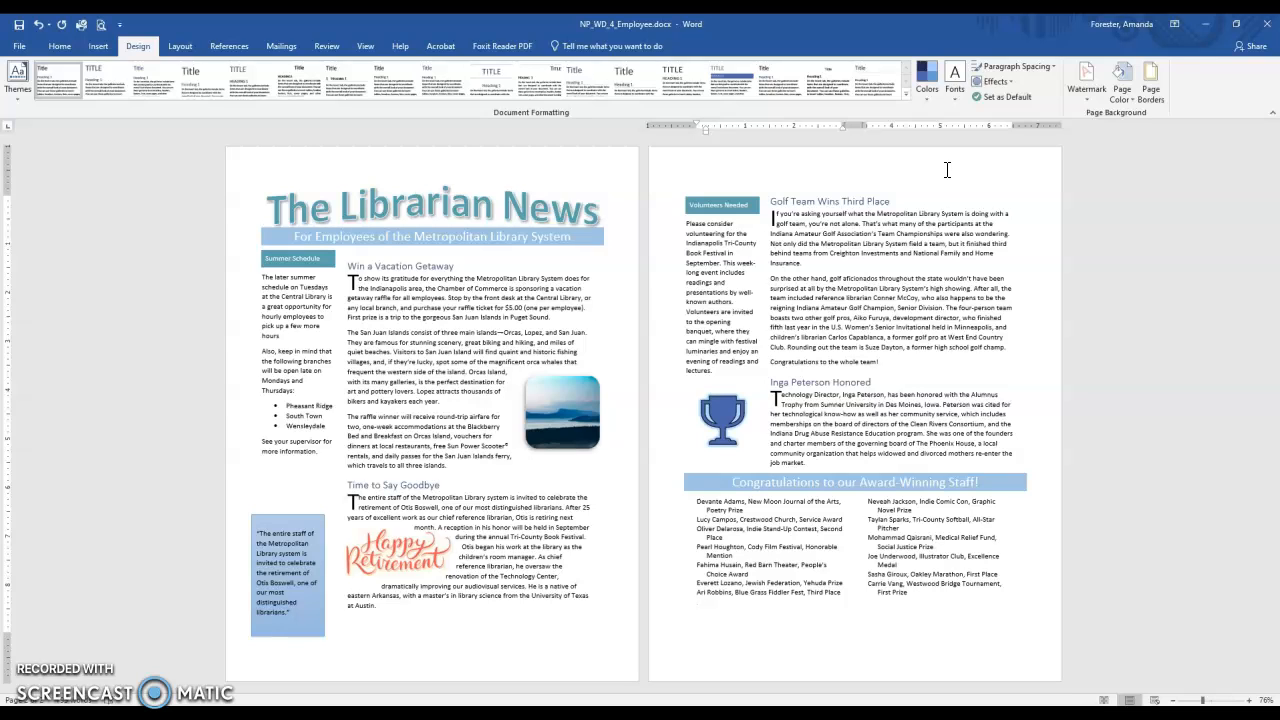
pyautogui.click(38, 680)
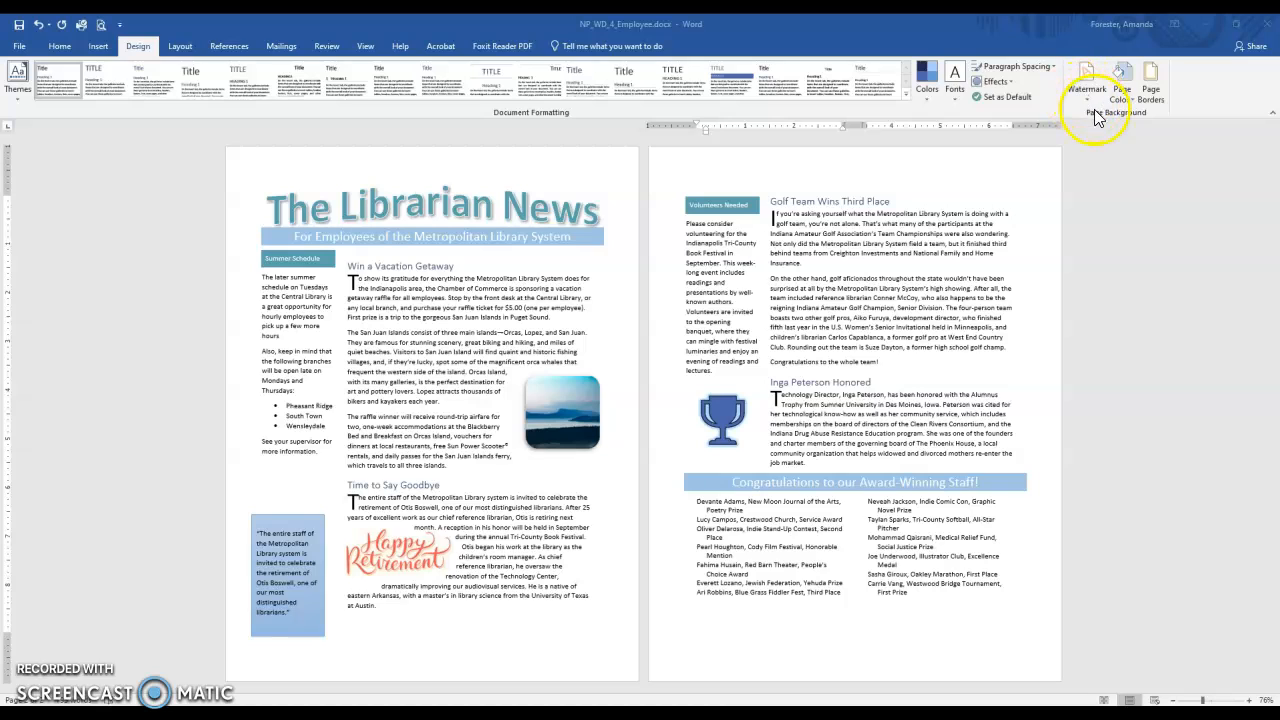
# Add a ½ pt Box page border in a light blue theme color to the whole document.
pyautogui.click(1151, 90)
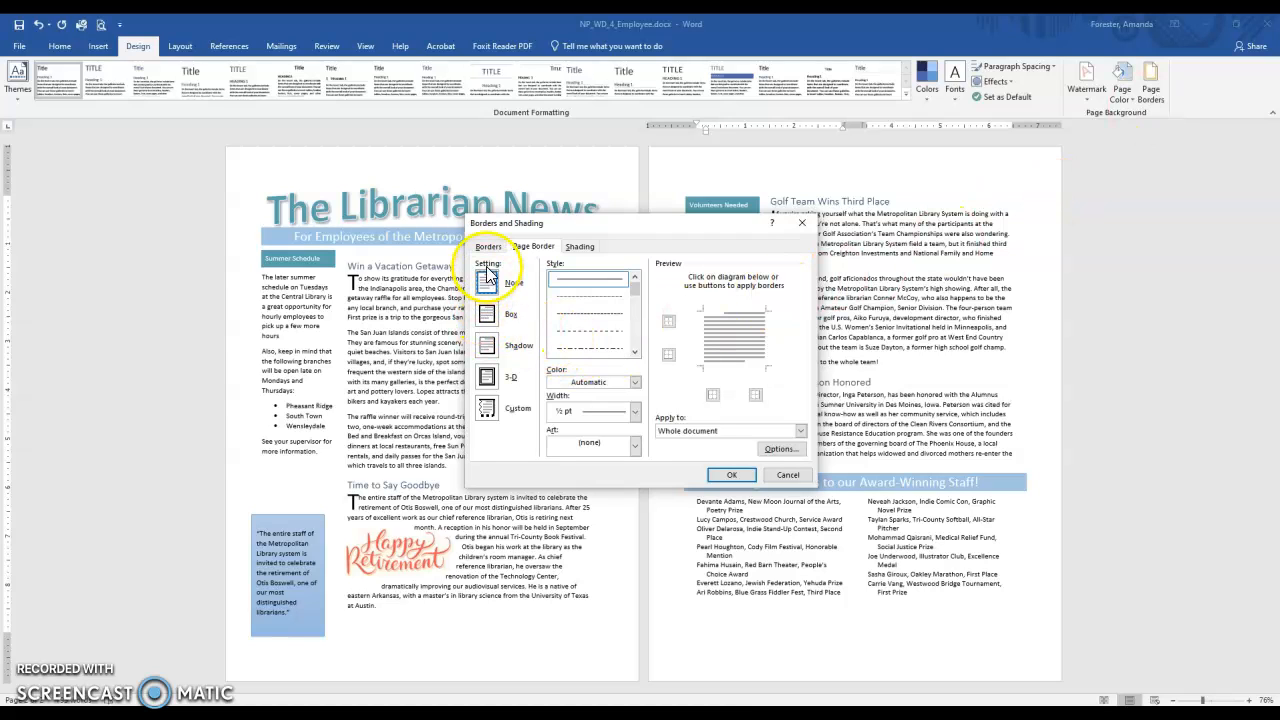
pyautogui.click(487, 316)
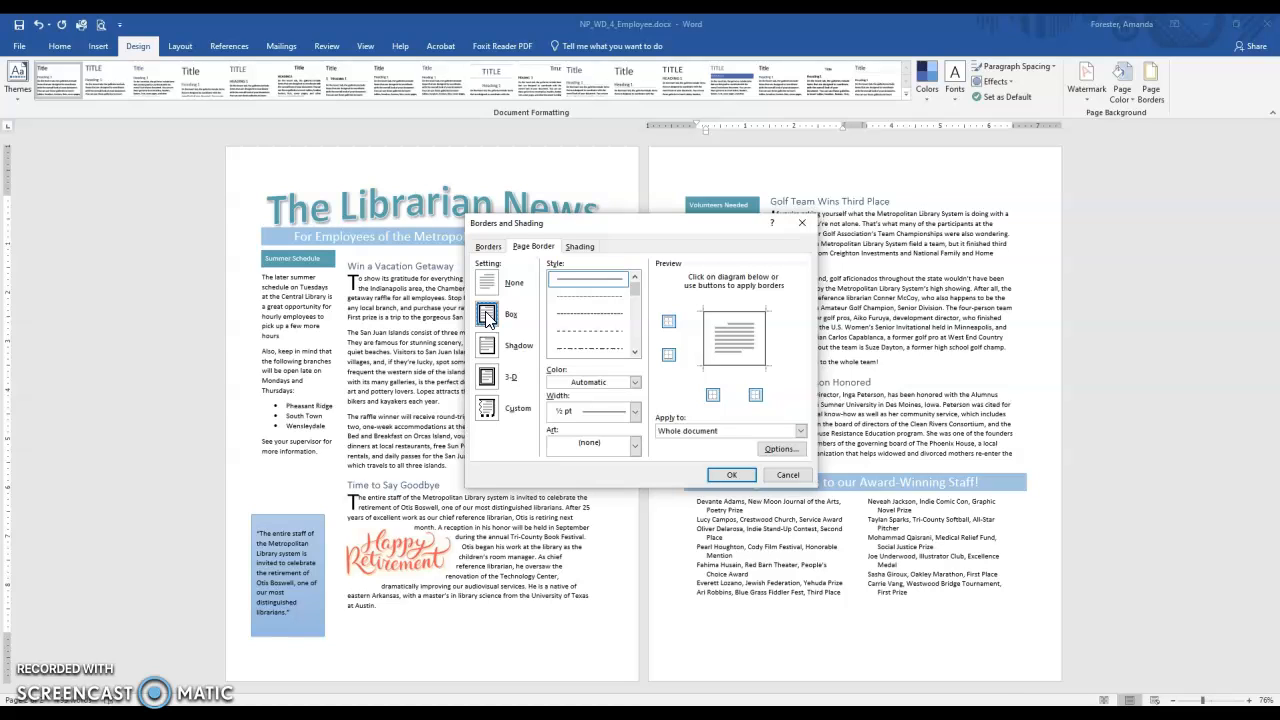
pyautogui.click(588, 384)
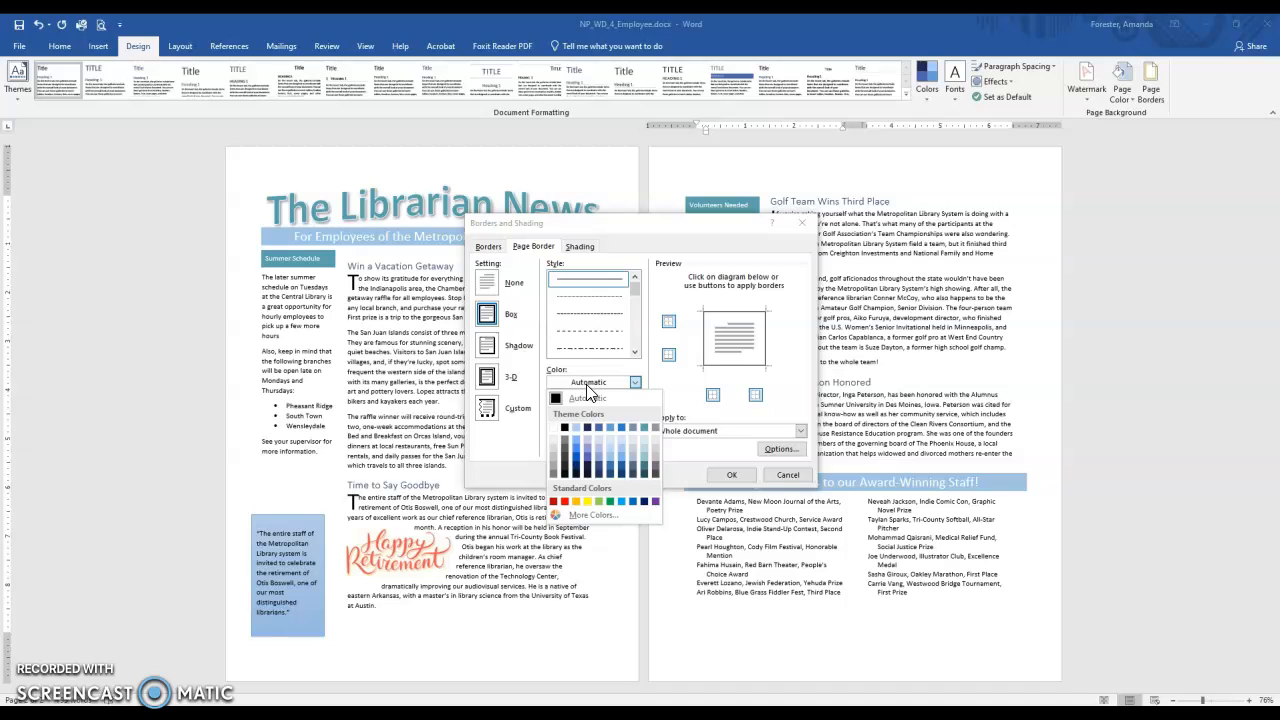
pyautogui.click(610, 449)
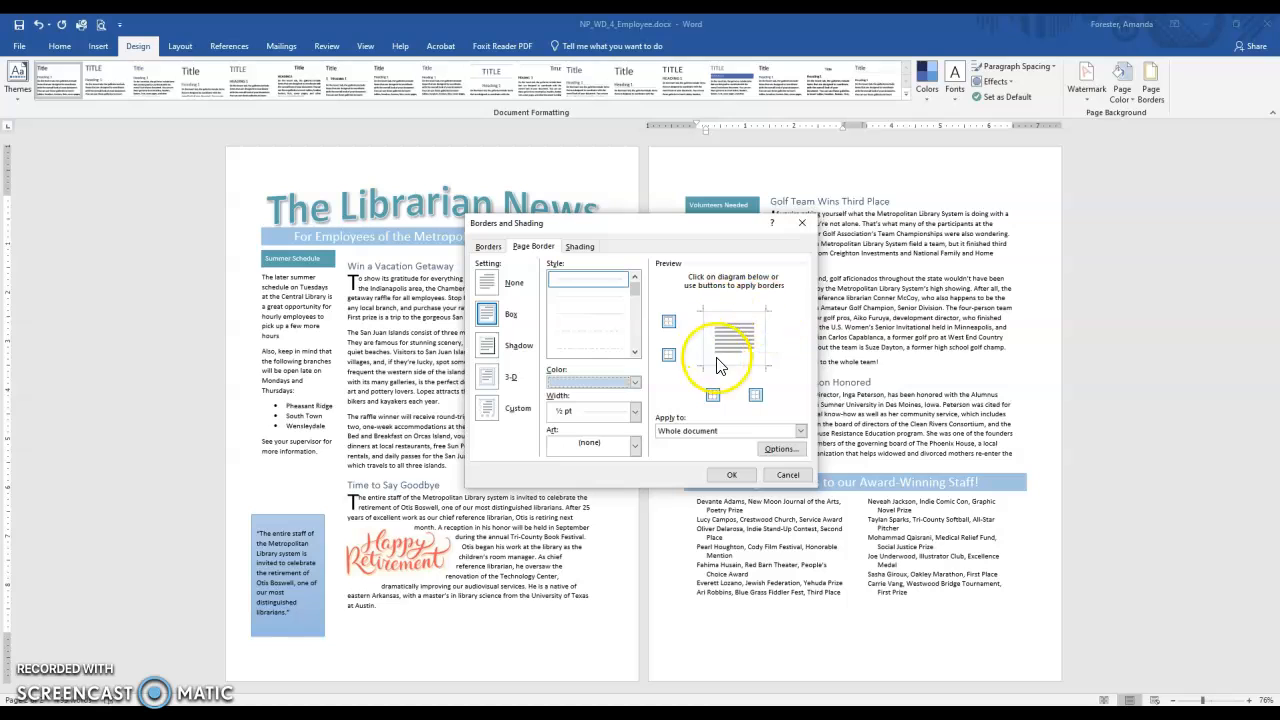
pyautogui.click(484, 284)
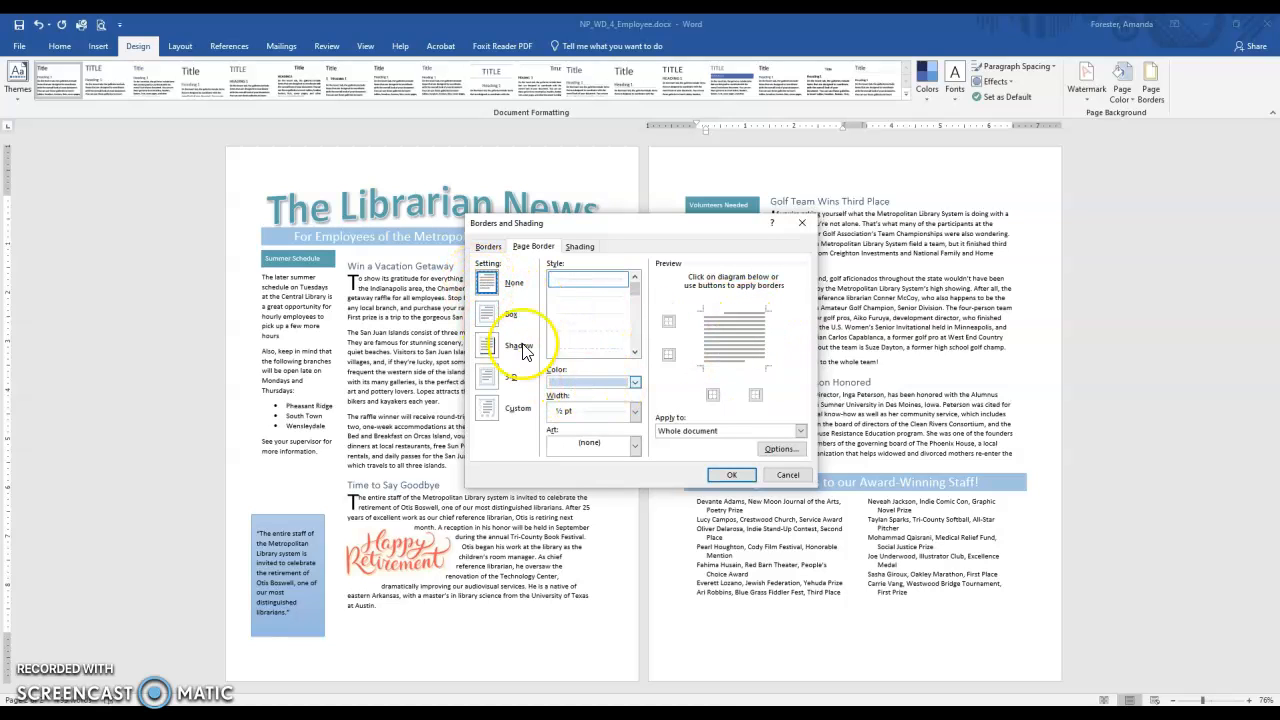
pyautogui.click(497, 315)
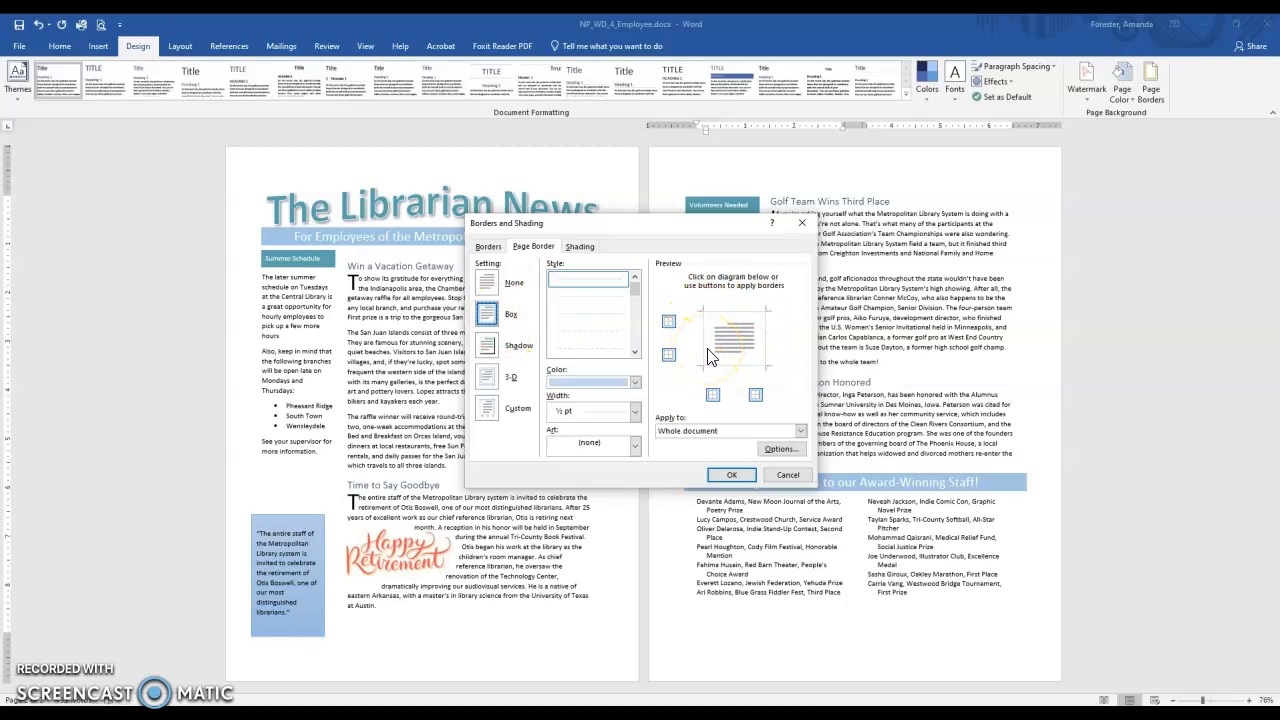
pyautogui.click(735, 477)
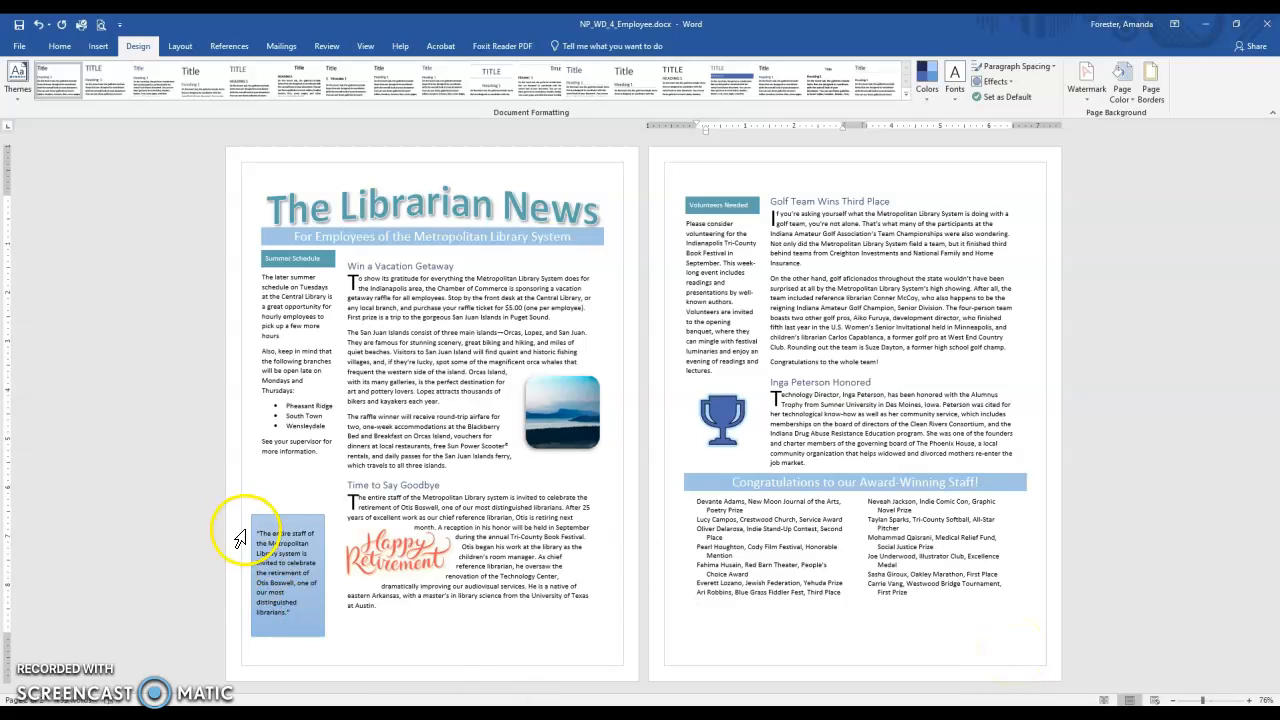
# Move the pull quote text box on page 1 up and inside the page border, and save the document.
pyautogui.click(297, 515)
pyautogui.moveTo(297, 515); pyautogui.dragTo(302, 489)
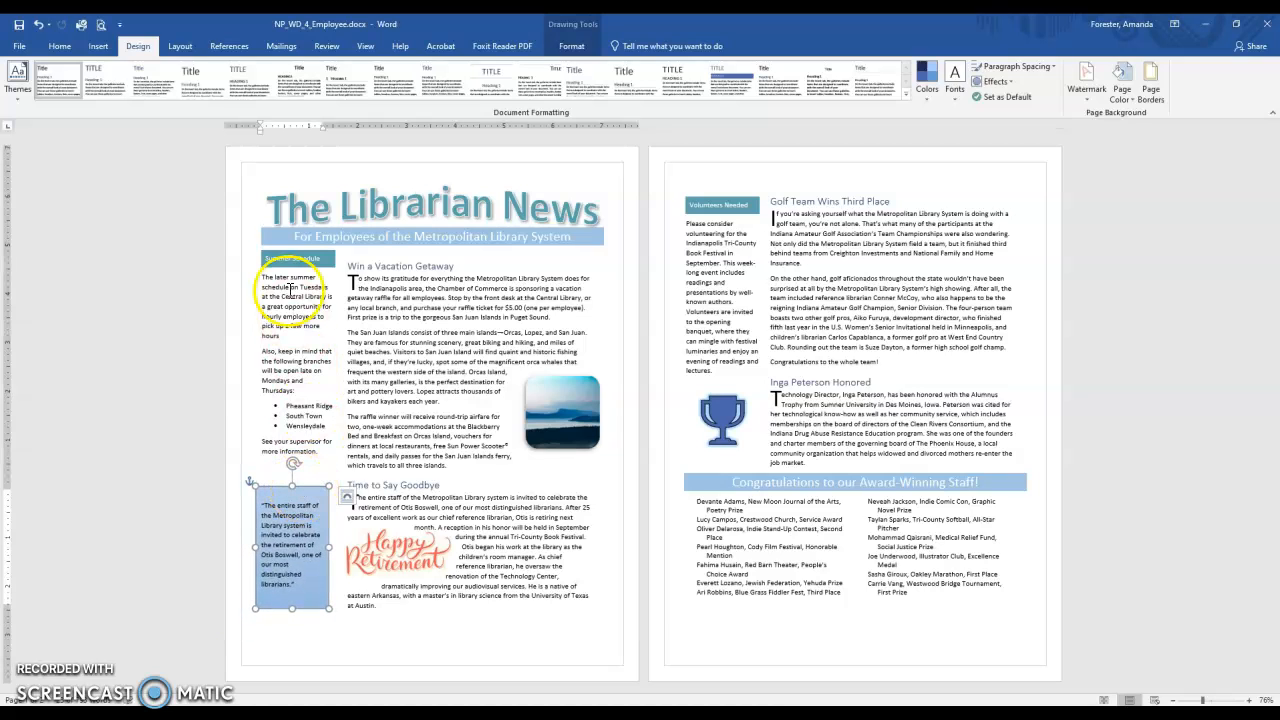
pyautogui.click(311, 205)
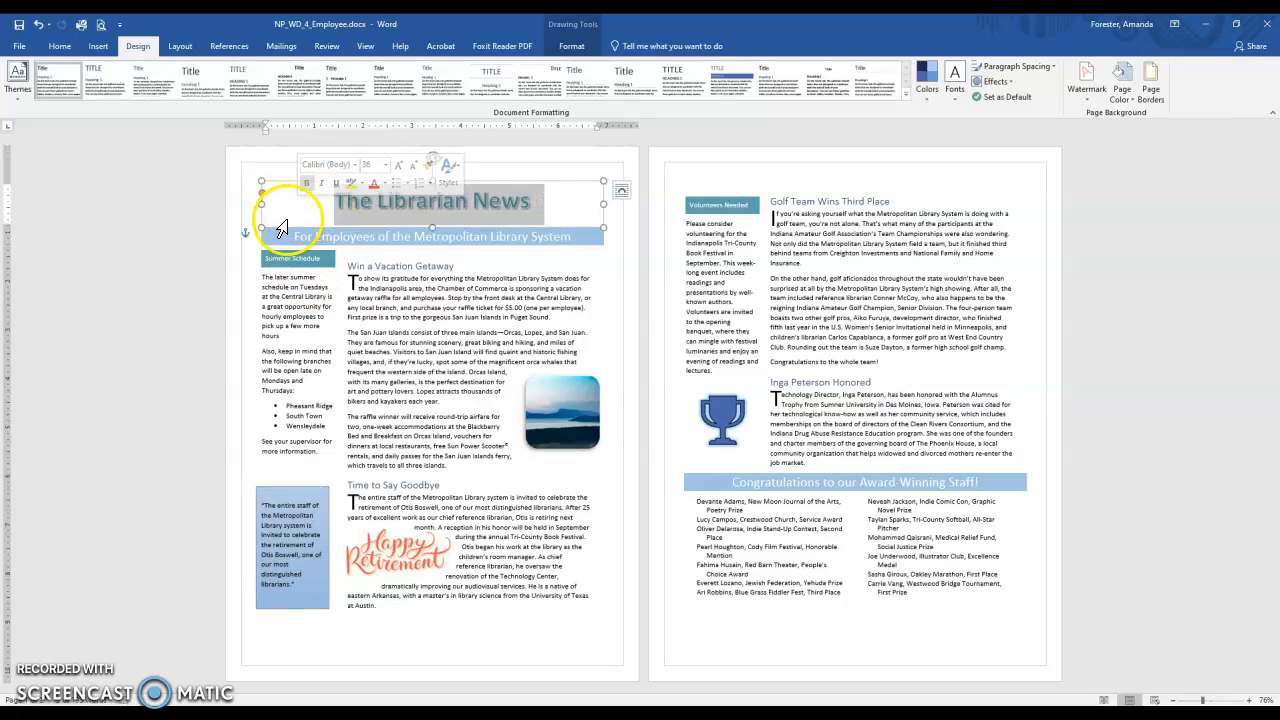
pyautogui.click(358, 272)
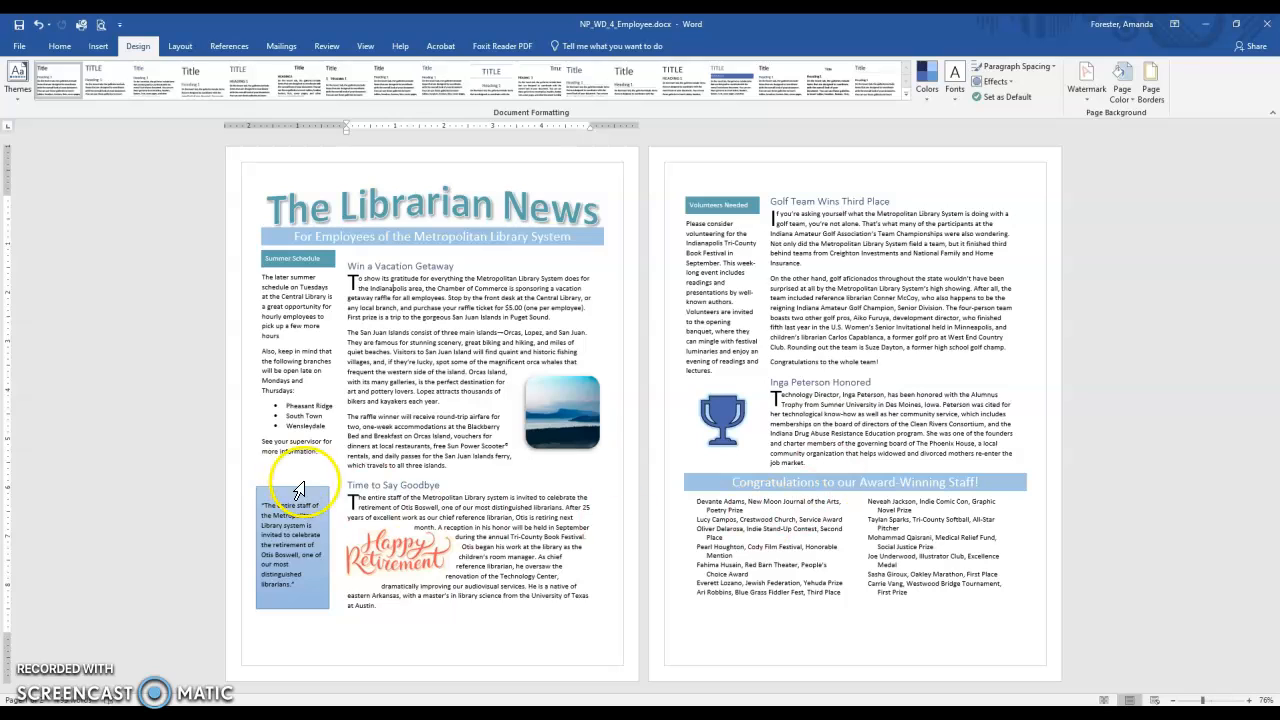
pyautogui.click(18, 25)
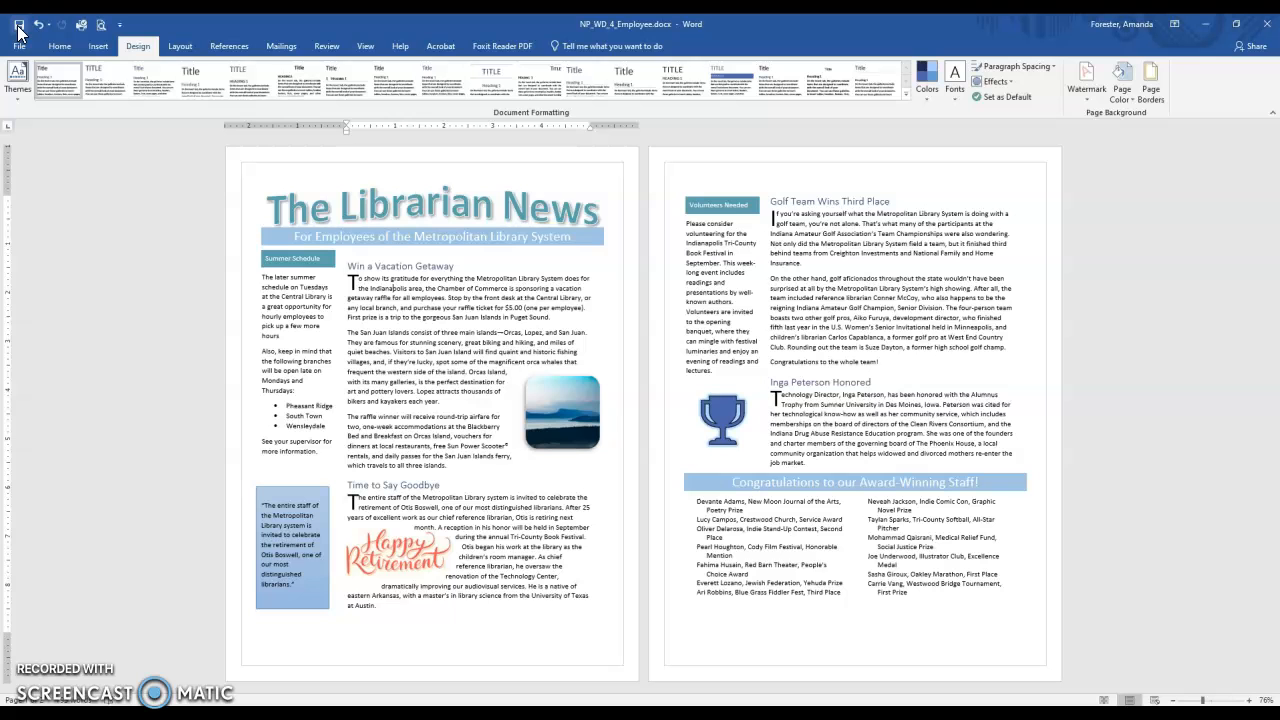
# Start saving a copy and choose the Computer Apps--Fall 2022 > Word > Word 4 > Review folder in OneDrive as its location.
pyautogui.click(18, 46)
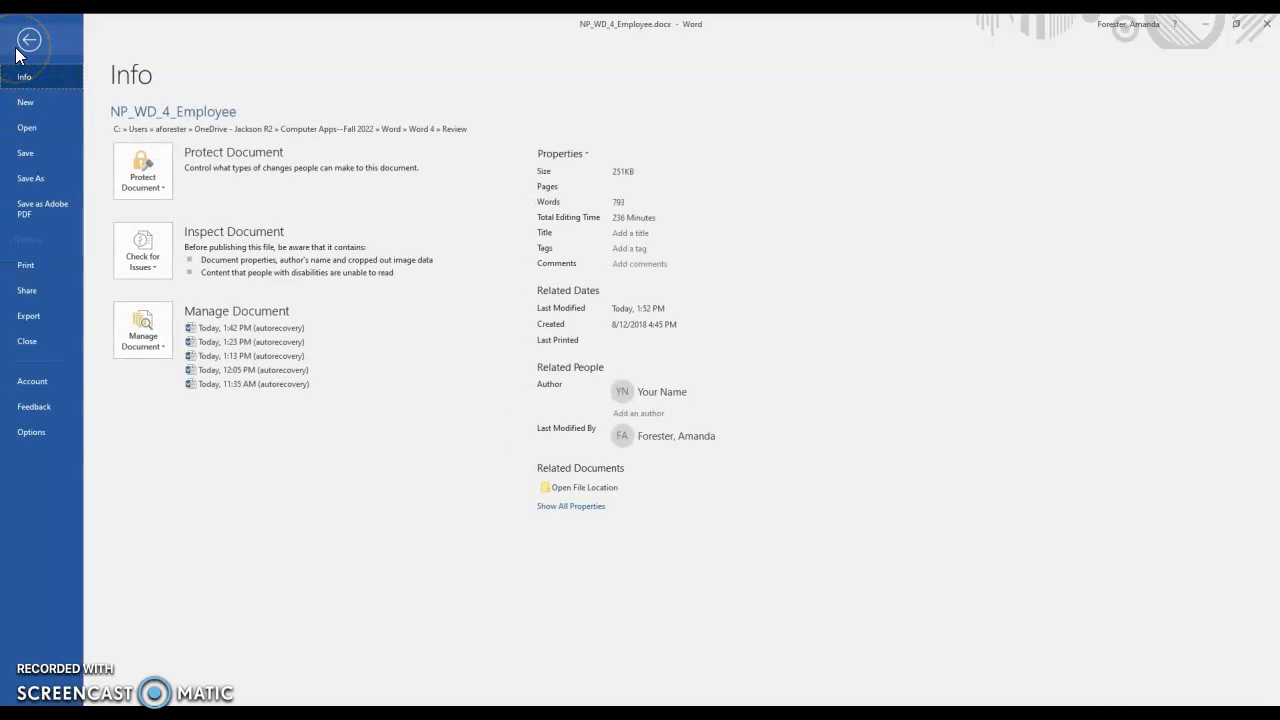
pyautogui.click(31, 179)
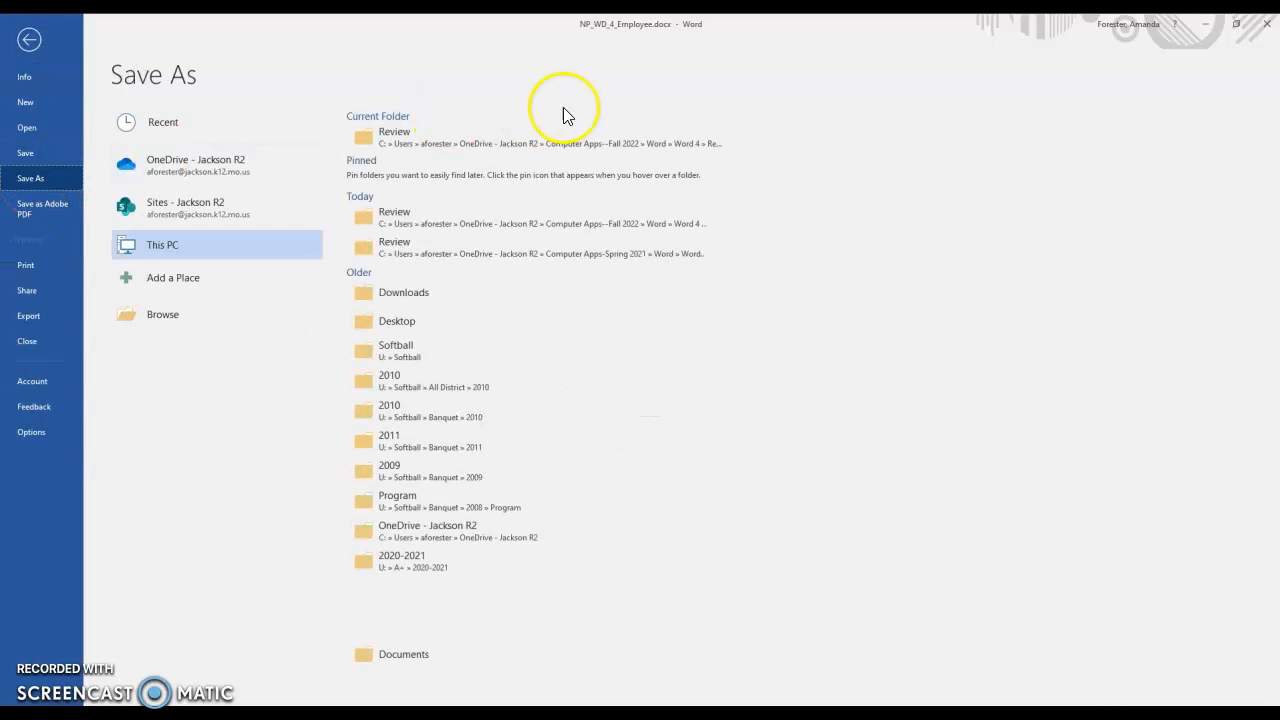
pyautogui.click(199, 318)
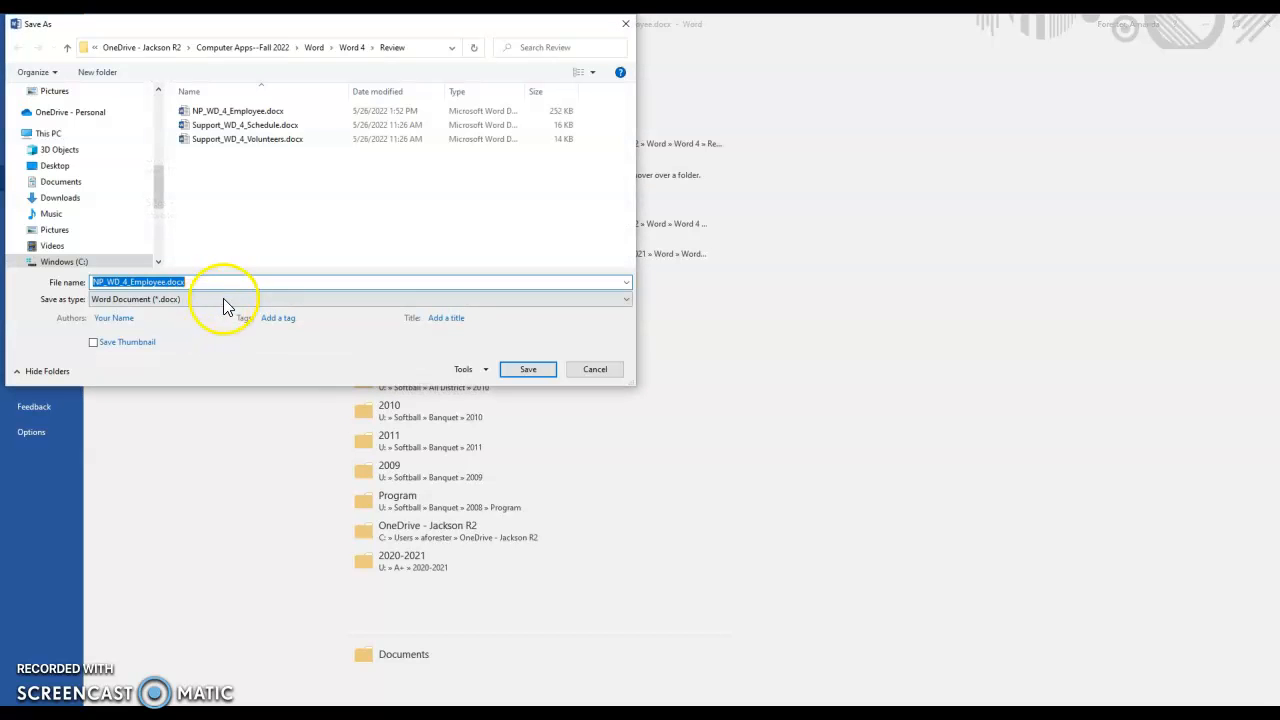
pyautogui.moveTo(159, 180); pyautogui.dragTo(120, 152)
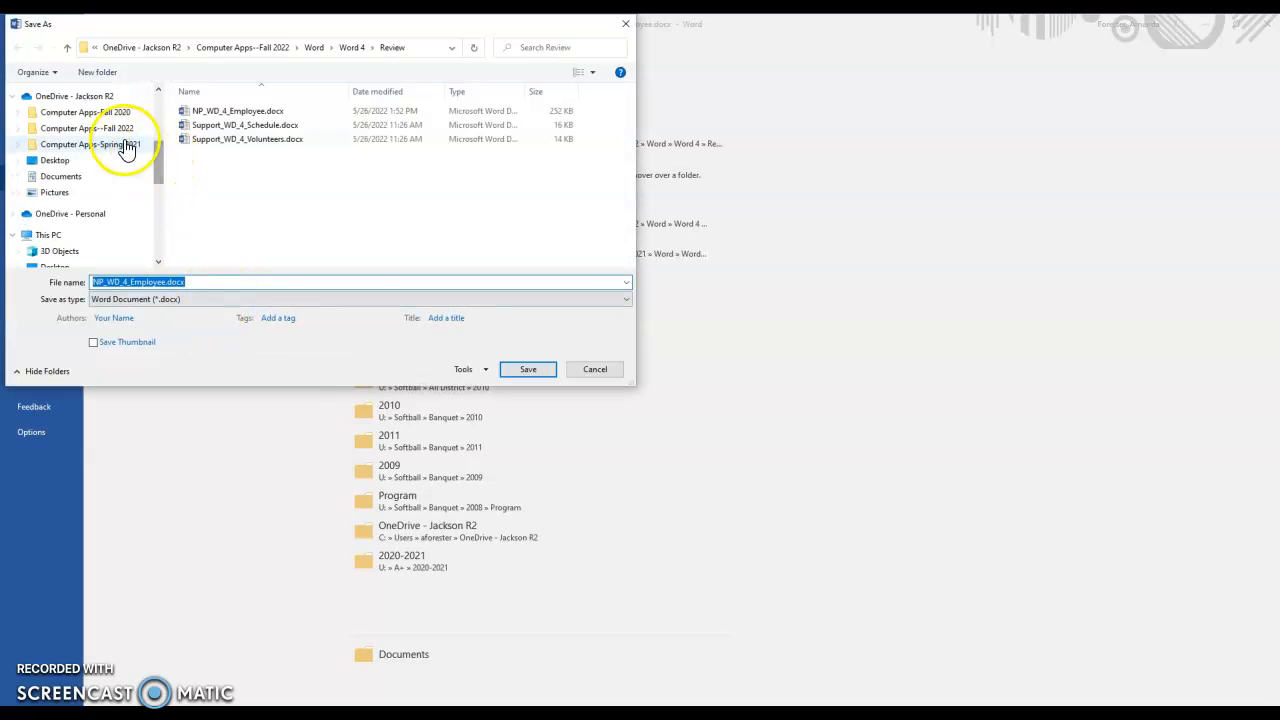
pyautogui.click(95, 97)
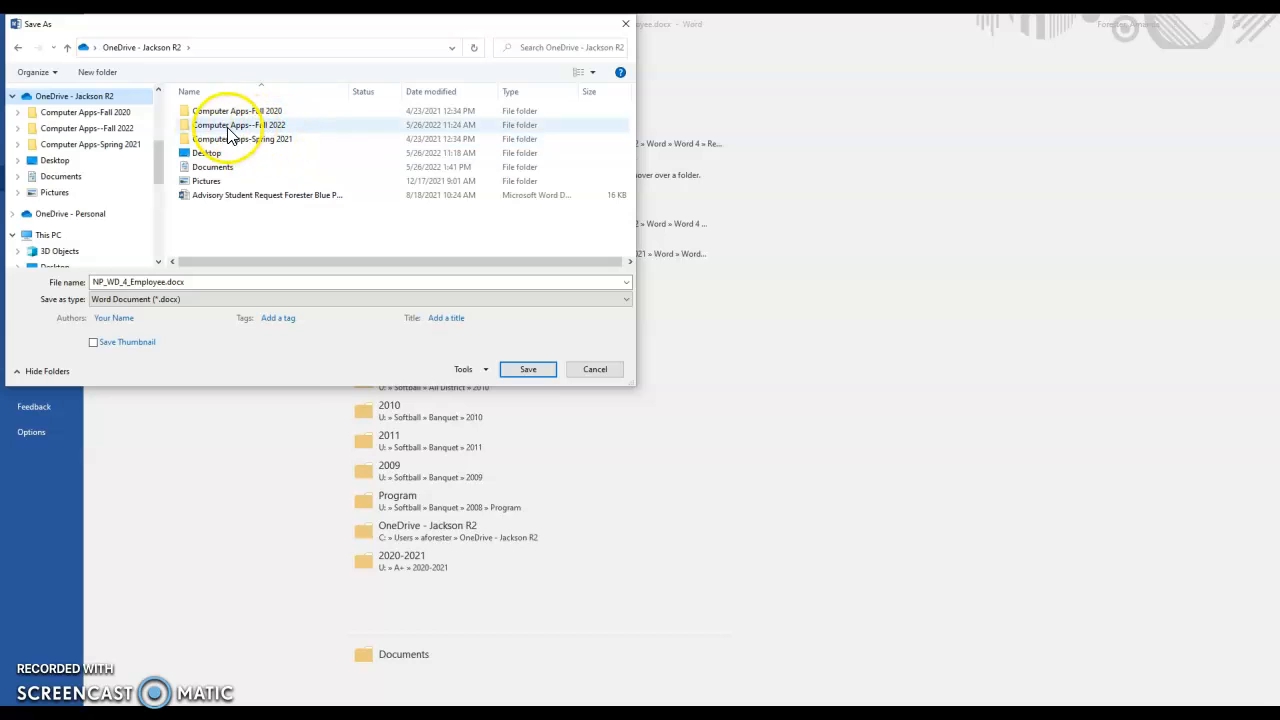
pyautogui.doubleClick(250, 126)
pyautogui.doubleClick(219, 119)
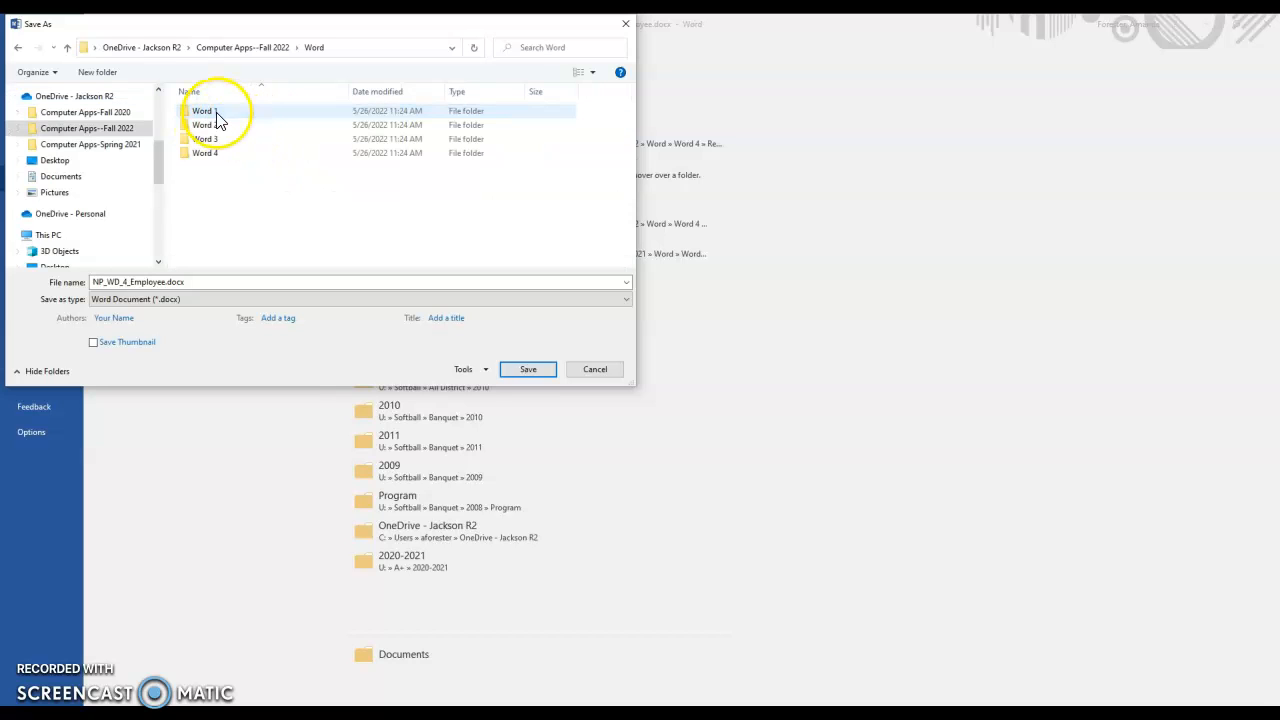
pyautogui.click(206, 156)
pyautogui.doubleClick(206, 156)
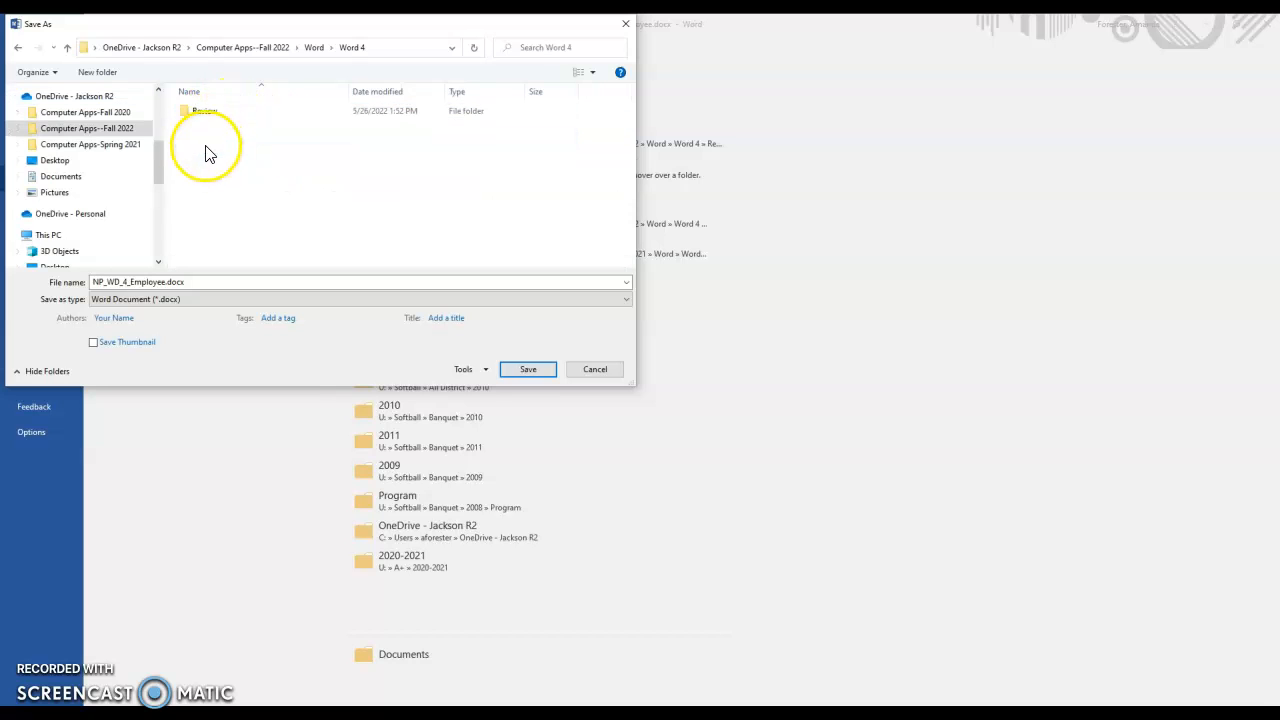
pyautogui.doubleClick(282, 113)
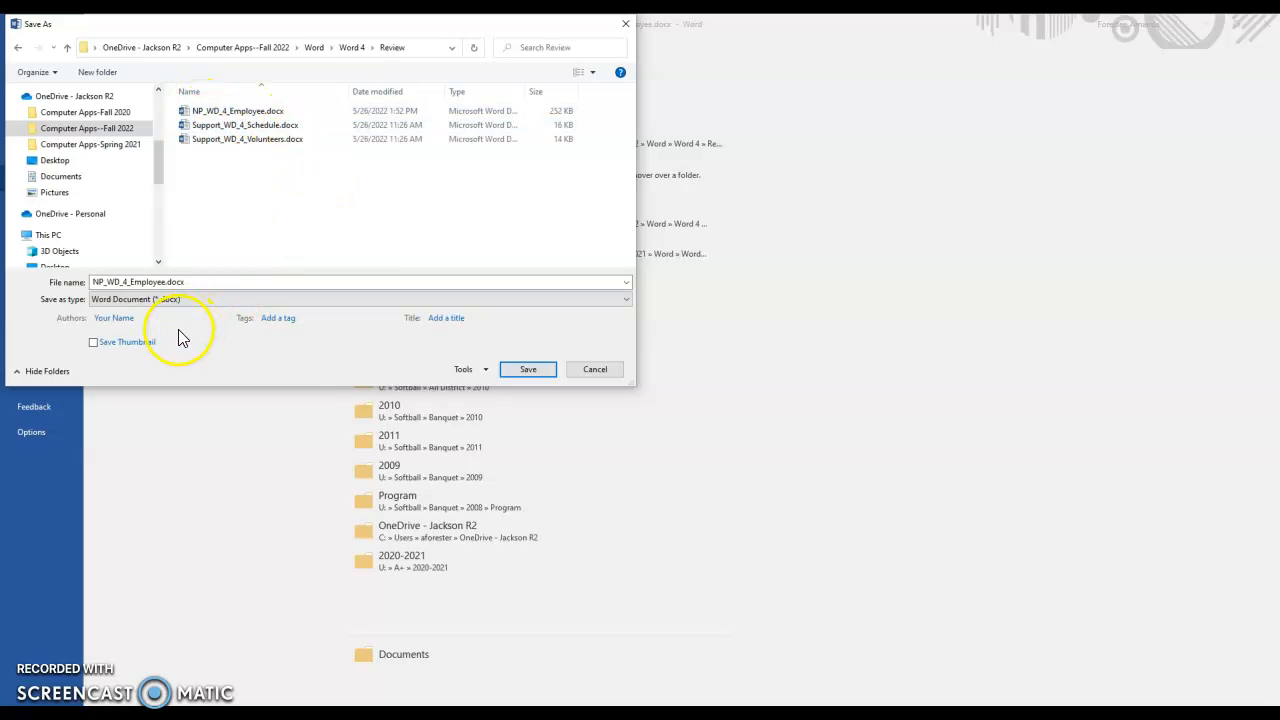
# Save the newsletter copy in PDF format as NP_WD_4_Employee.pdf.
pyautogui.click(120, 300)
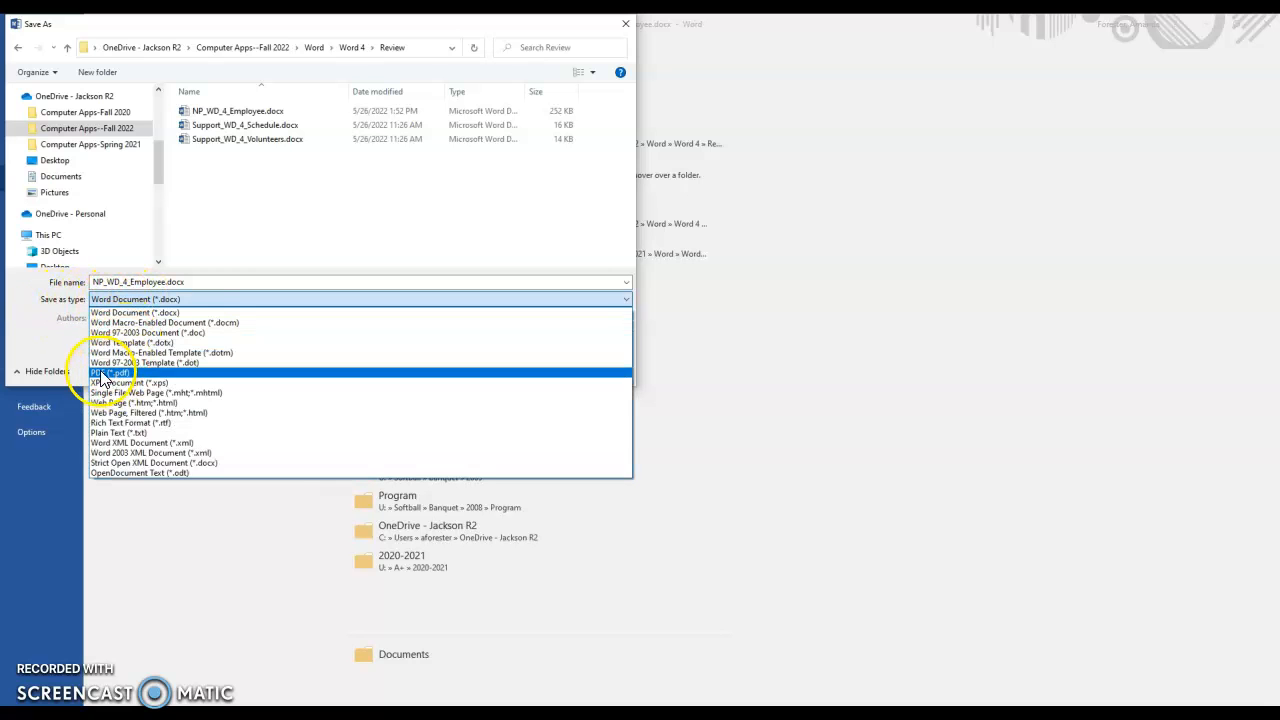
pyautogui.click(107, 373)
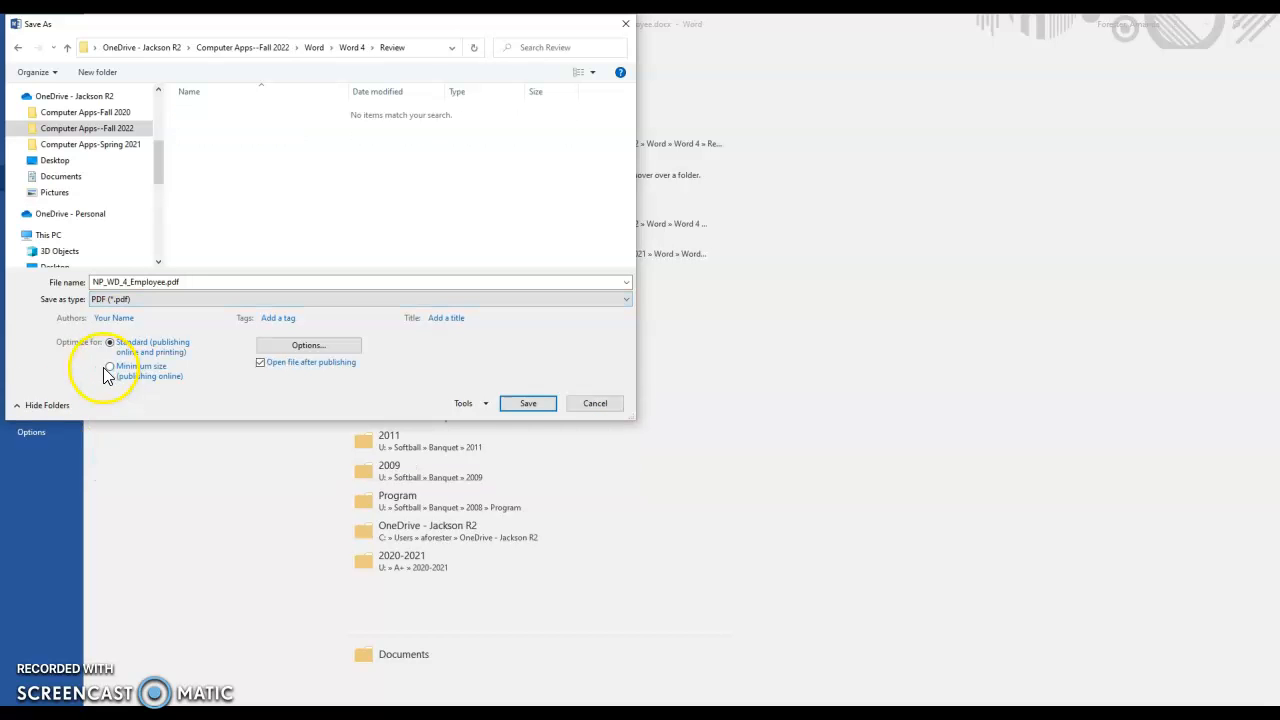
pyautogui.click(528, 404)
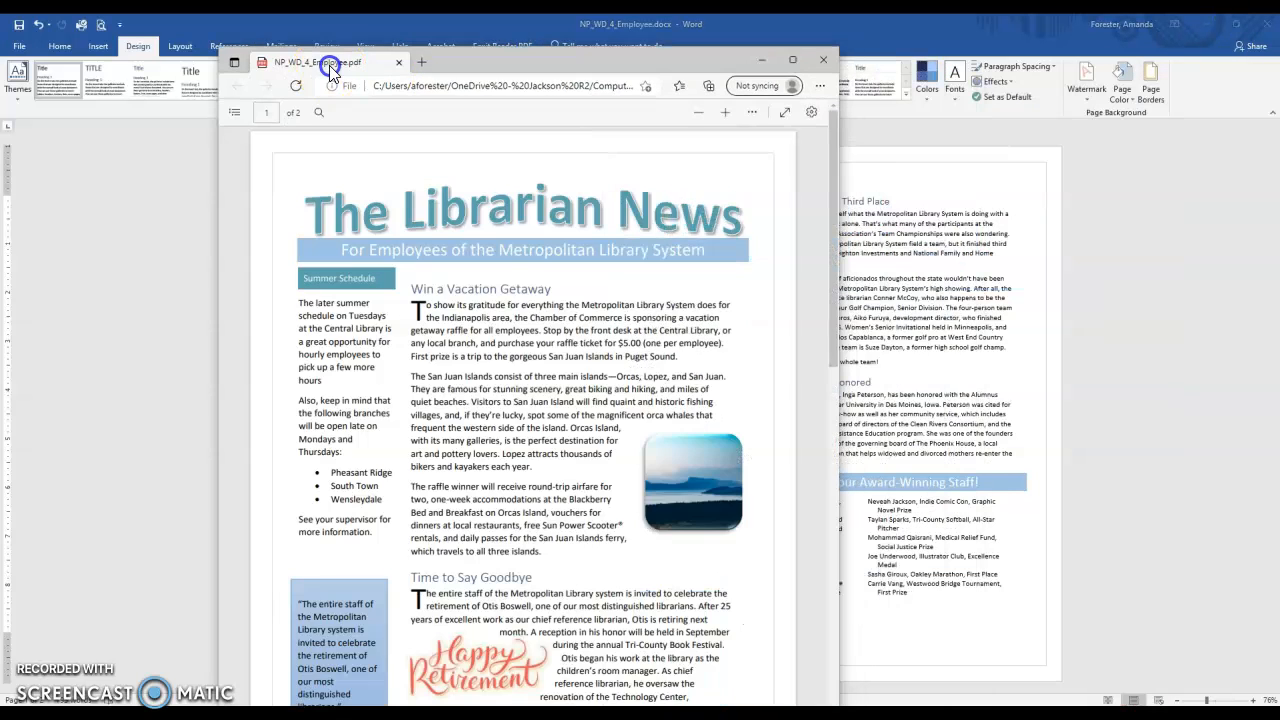
# Review both pages of the published PDF in a maximized browser window and close it.
pyautogui.doubleClick(481, 54)
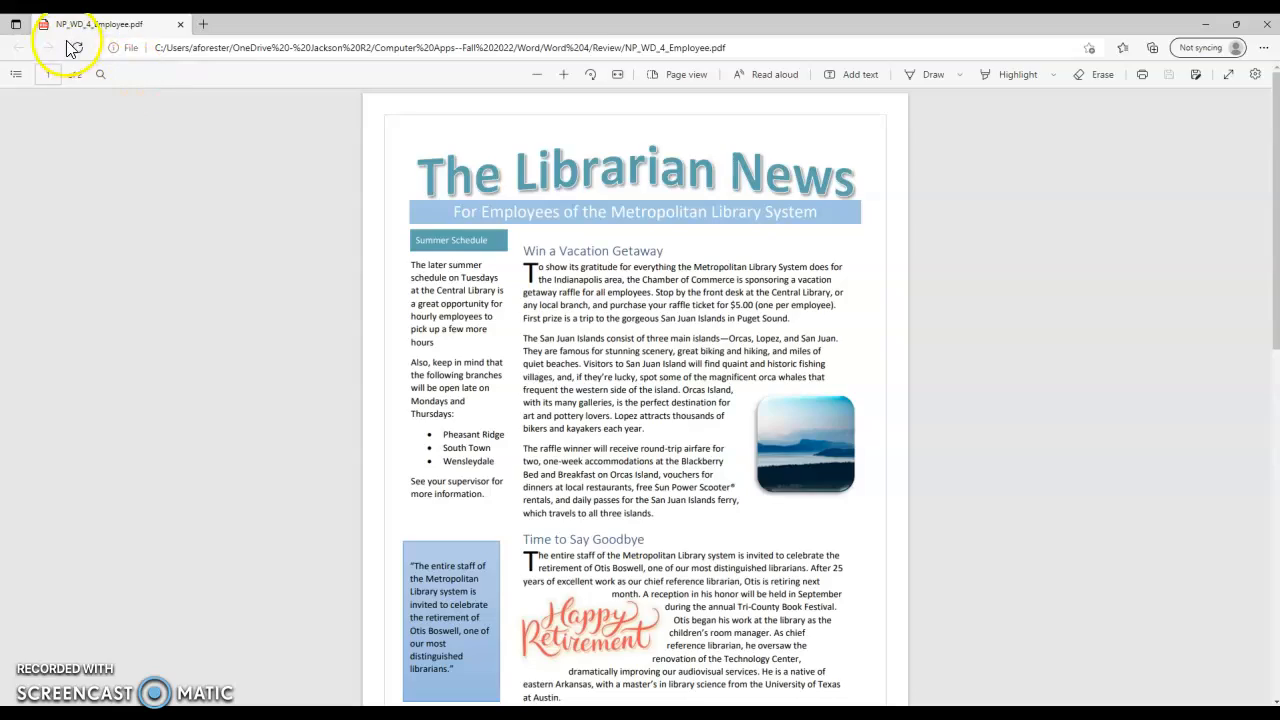
pyautogui.scroll(-15, 852, 438)
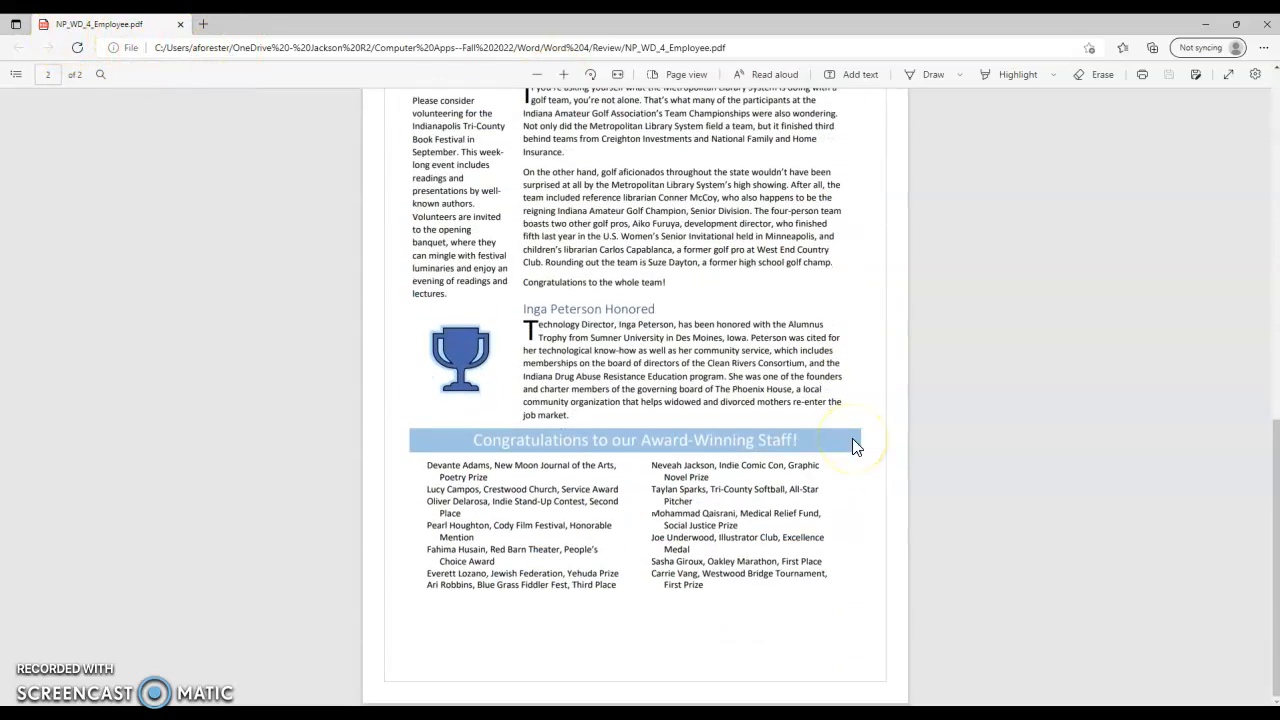
pyautogui.scroll(15, 608, 420)
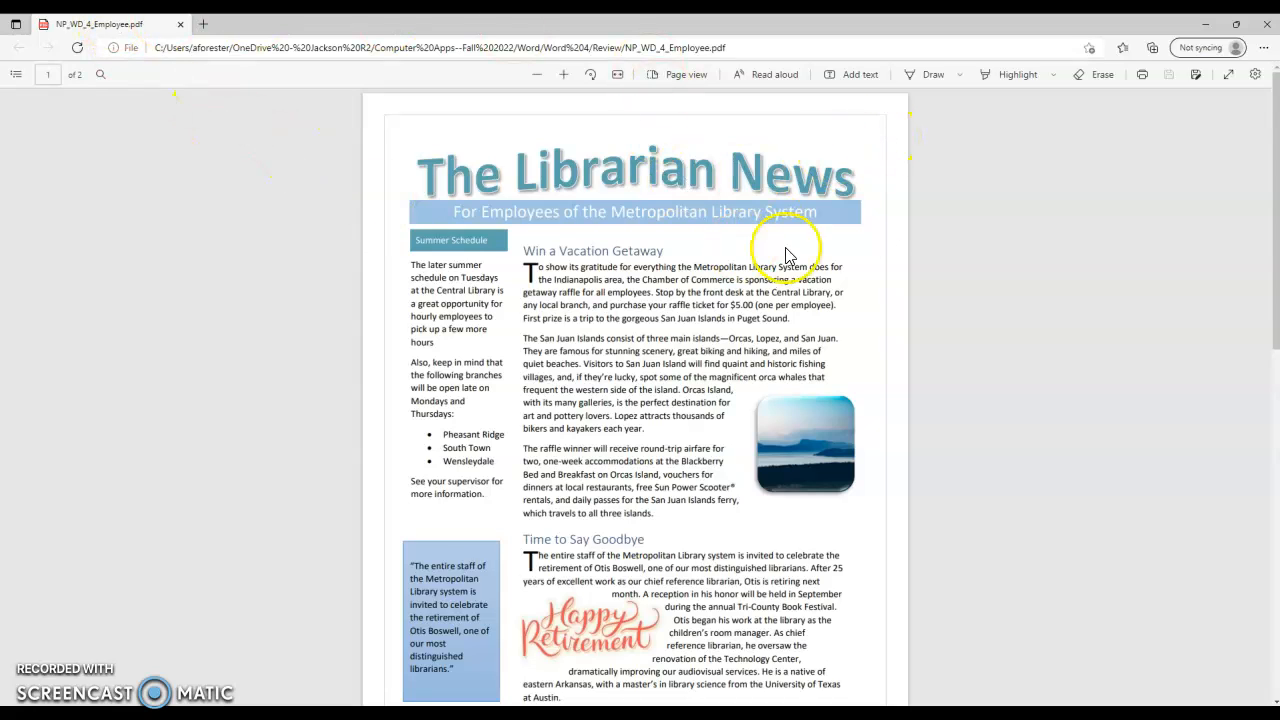
pyautogui.click(1266, 32)
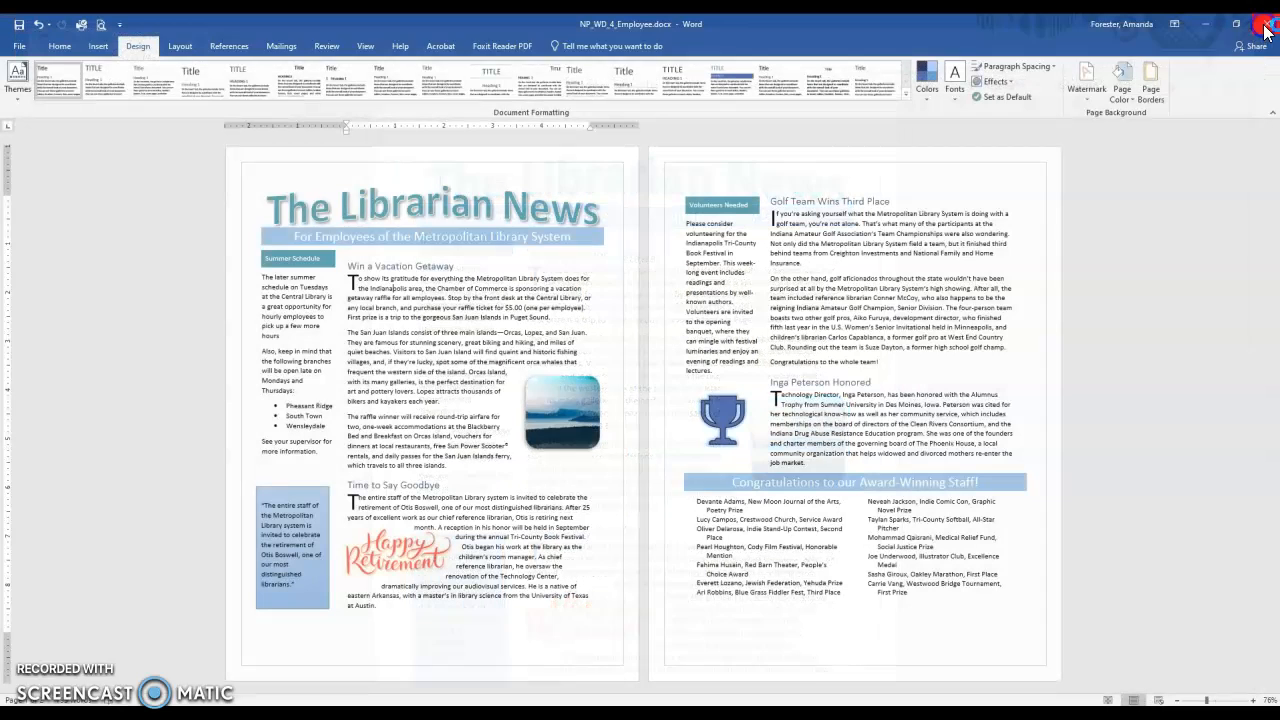